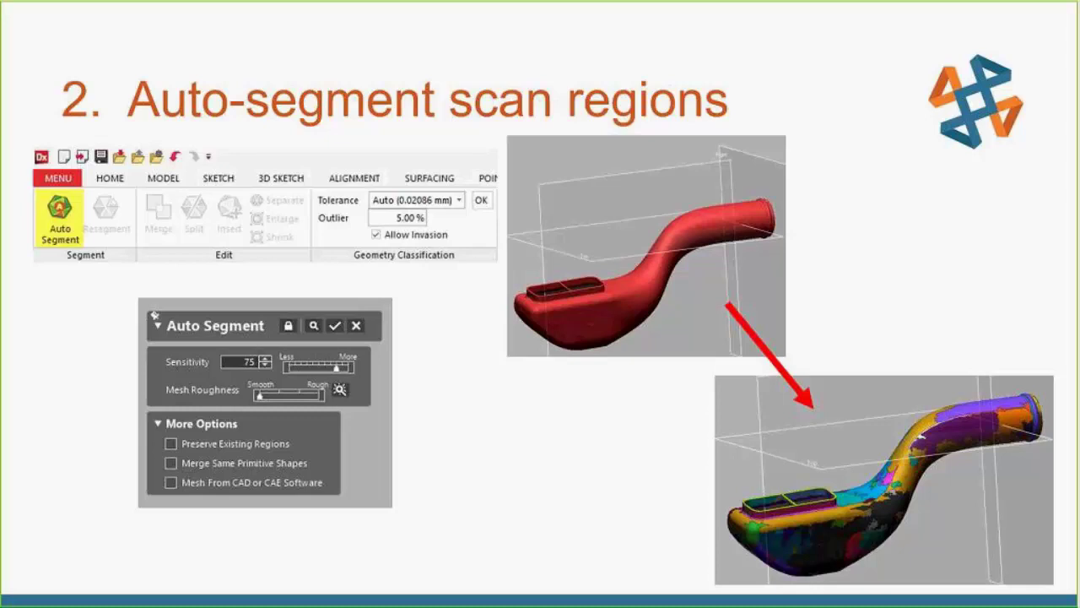
Step: Advance the slideshow to slide 3, Create planes and cross-sections
key(Right)
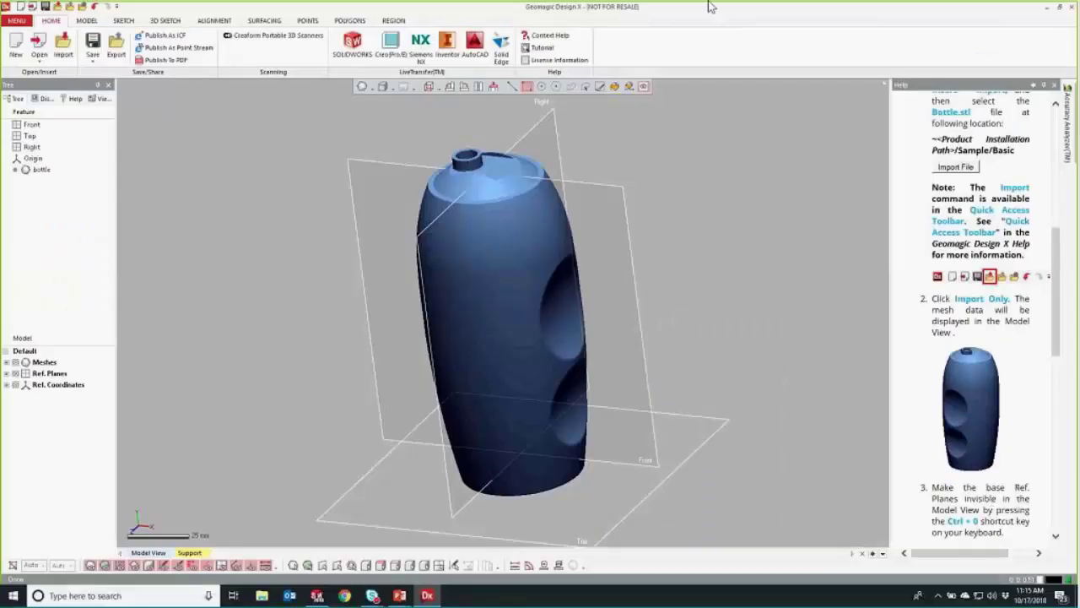
Step: Run Auto Segment on the bottle scan at Sensitivity 60, creating Region Group1
mouse_move(632, 228)
right_down()
mouse_move(737, 210)
mouse_move(423, 224)
mouse_move(506, 272)
right_up()
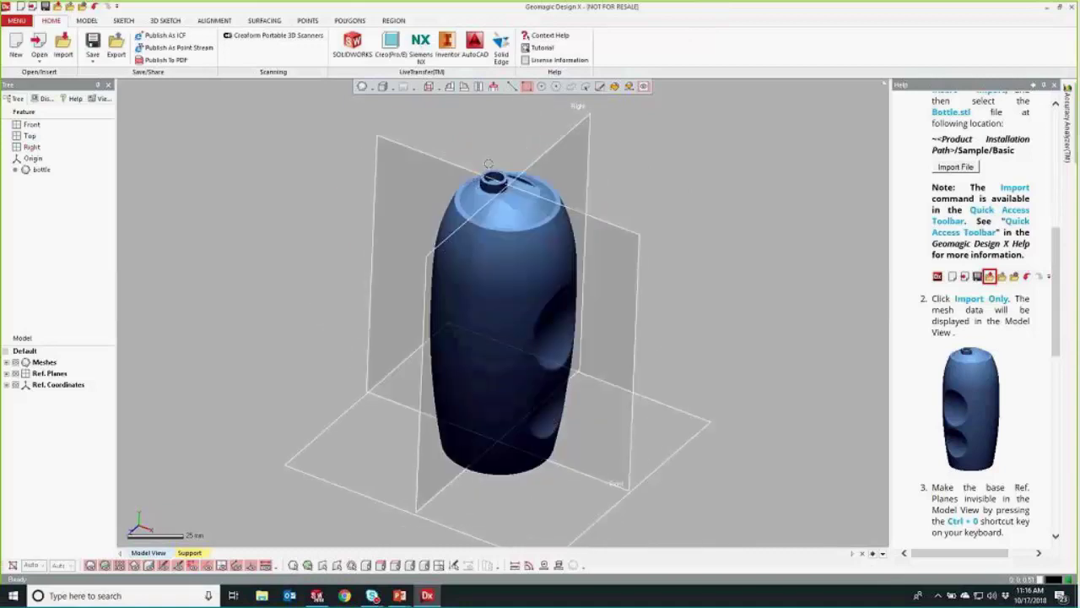
click(394, 22)
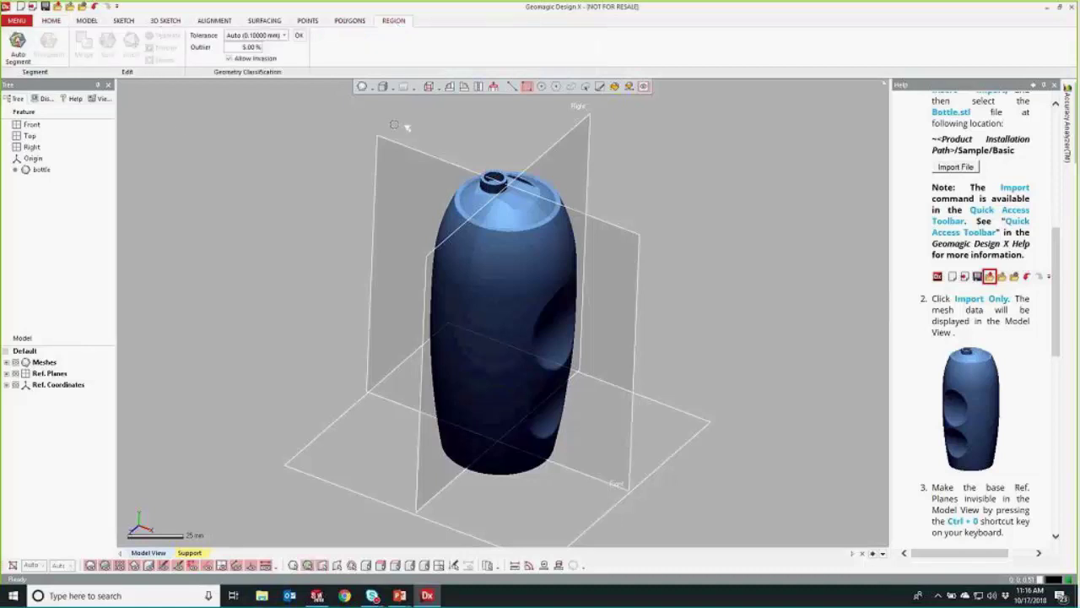
click(17, 51)
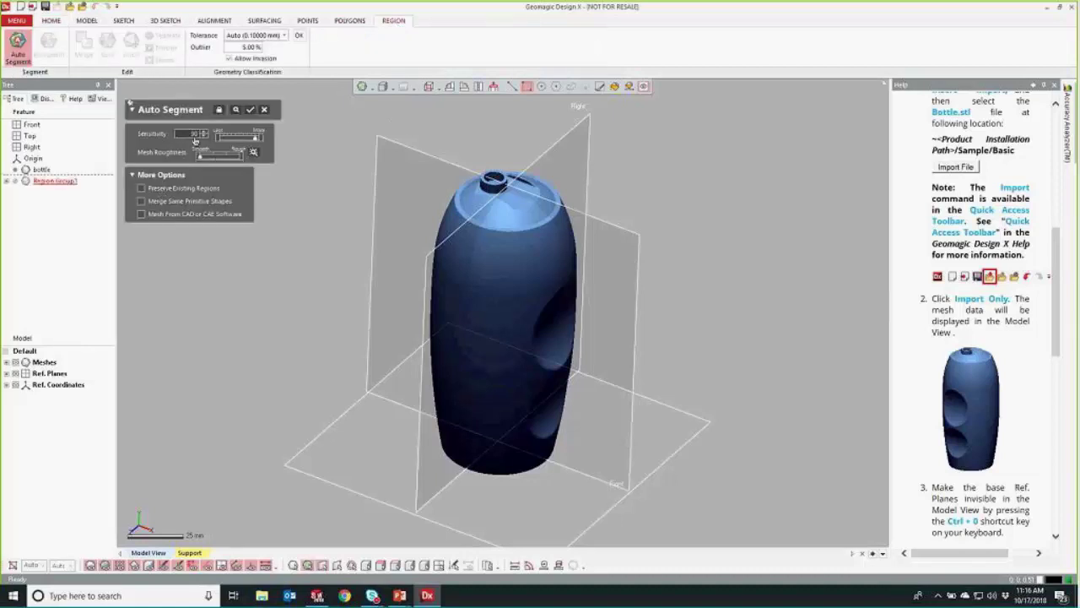
text(60)
key(Return)
click(249, 110)
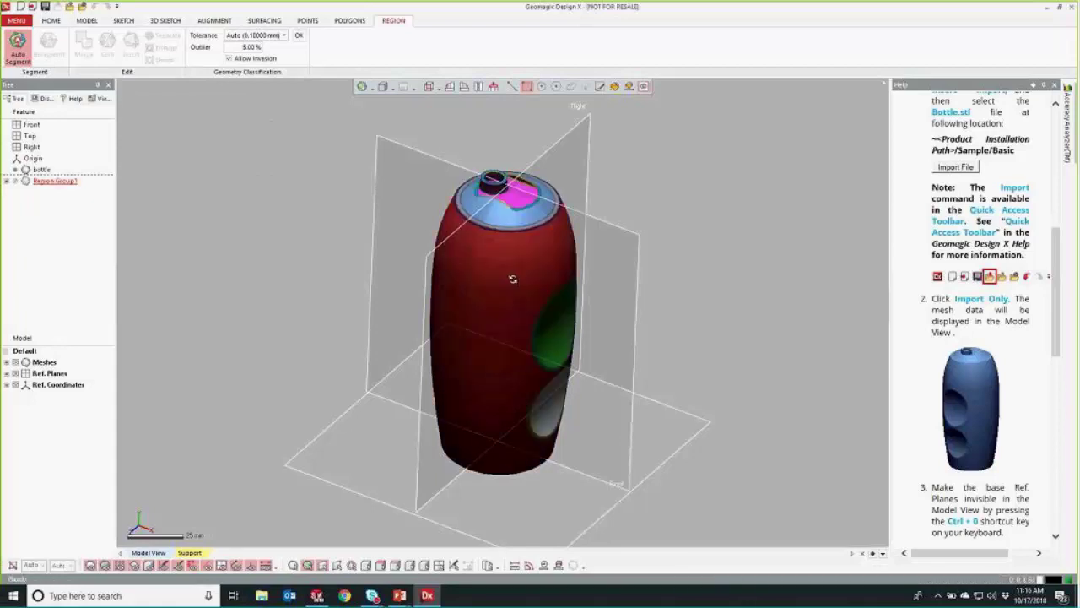
mouse_move(512, 278)
right_down()
mouse_move(530, 228)
mouse_move(450, 294)
mouse_move(475, 240)
right_up()
click(55, 181)
click(51, 49)
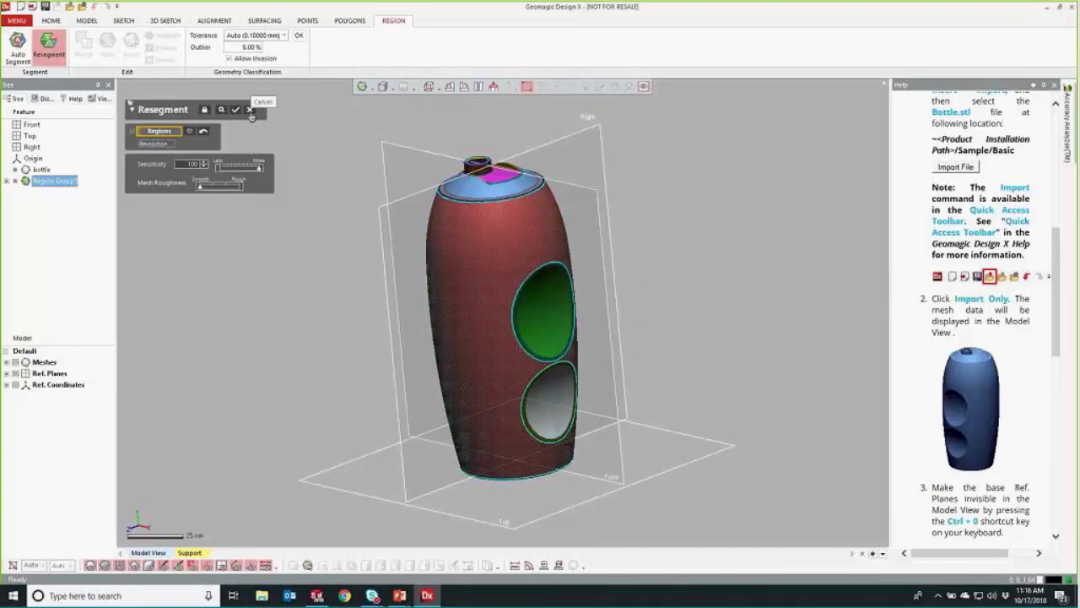
click(249, 111)
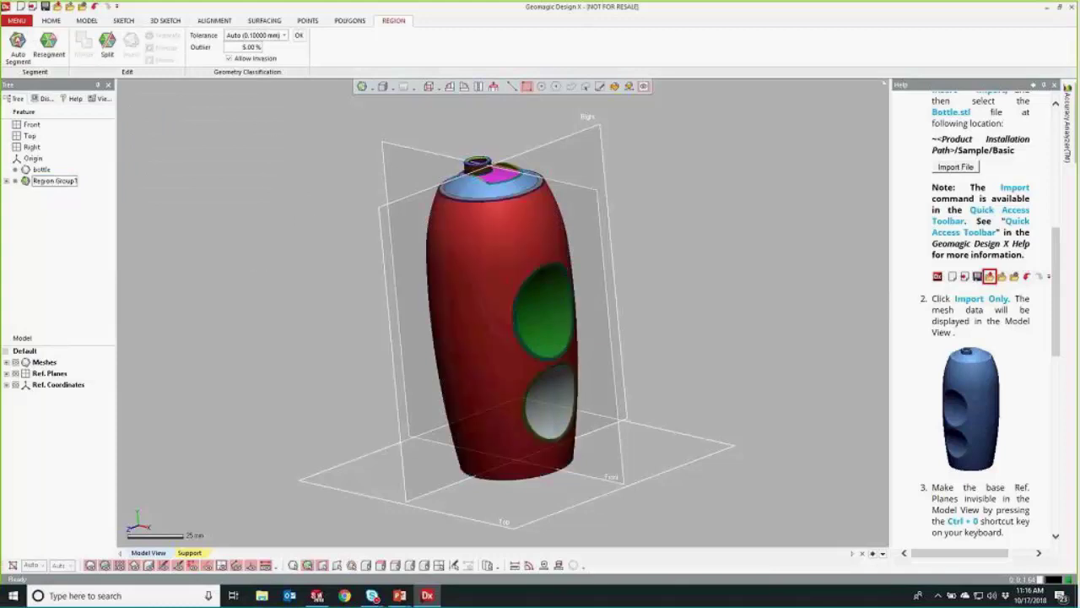
right_drag(443, 202, 557, 182)
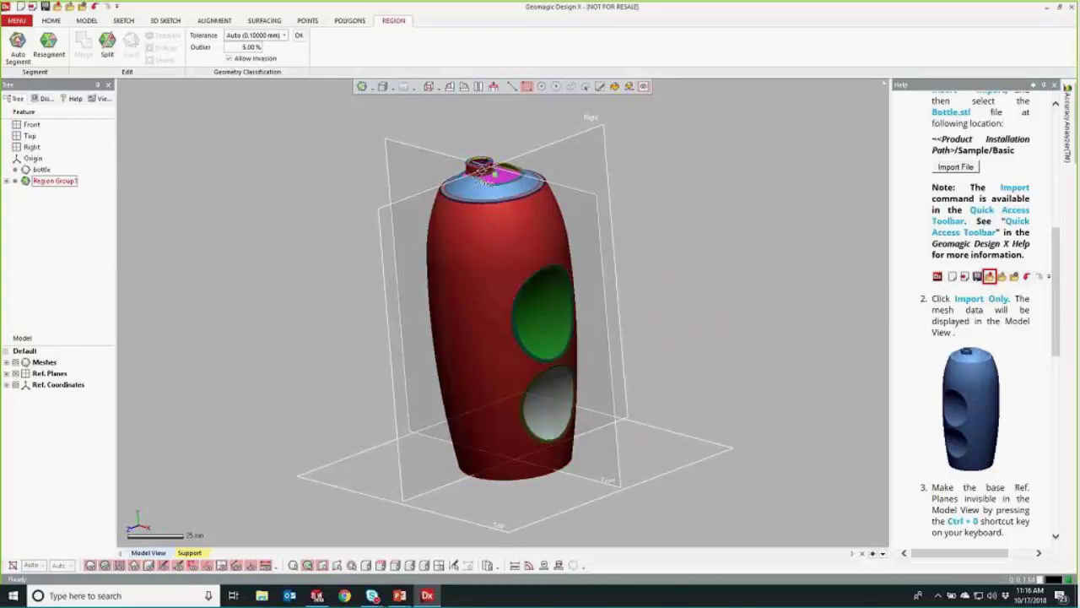
right_drag(515, 273, 605, 175)
Step: Create a mesh sketch from the Right plane section and hide the bottle mesh
right_click(605, 175)
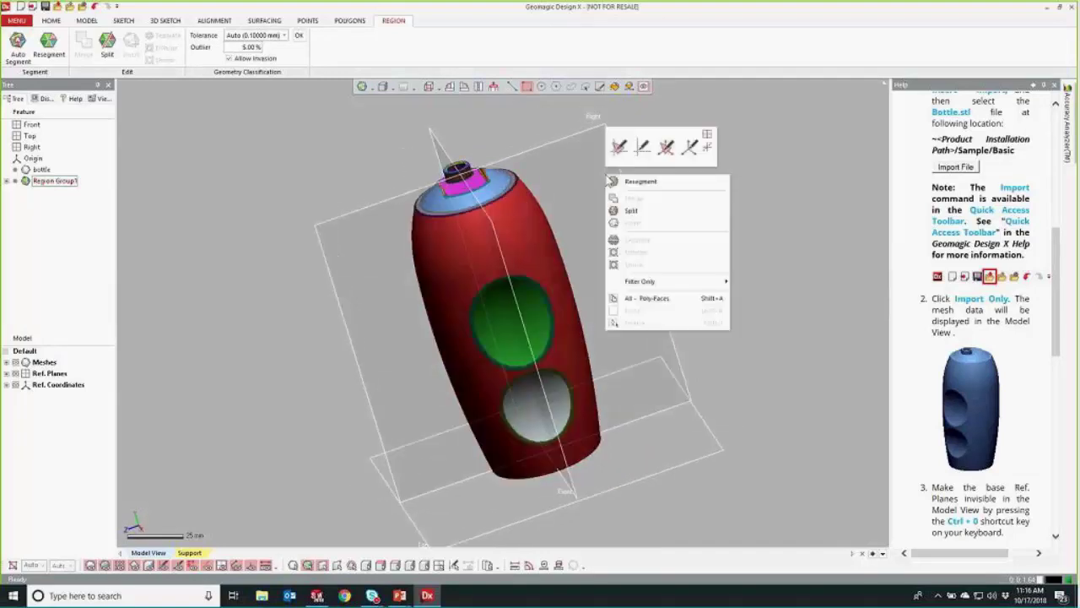
click(619, 149)
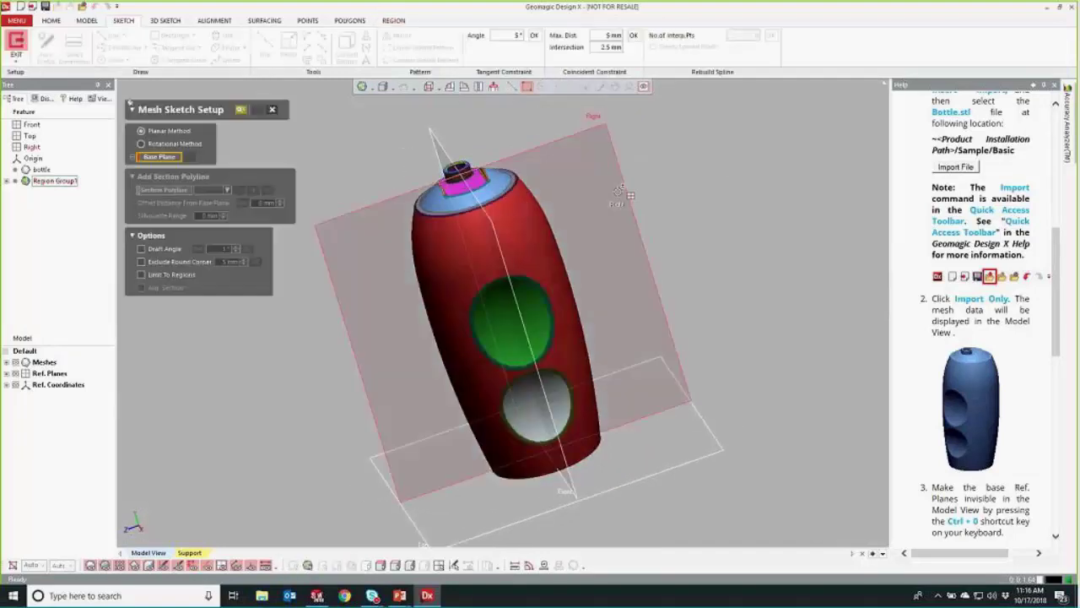
click(607, 193)
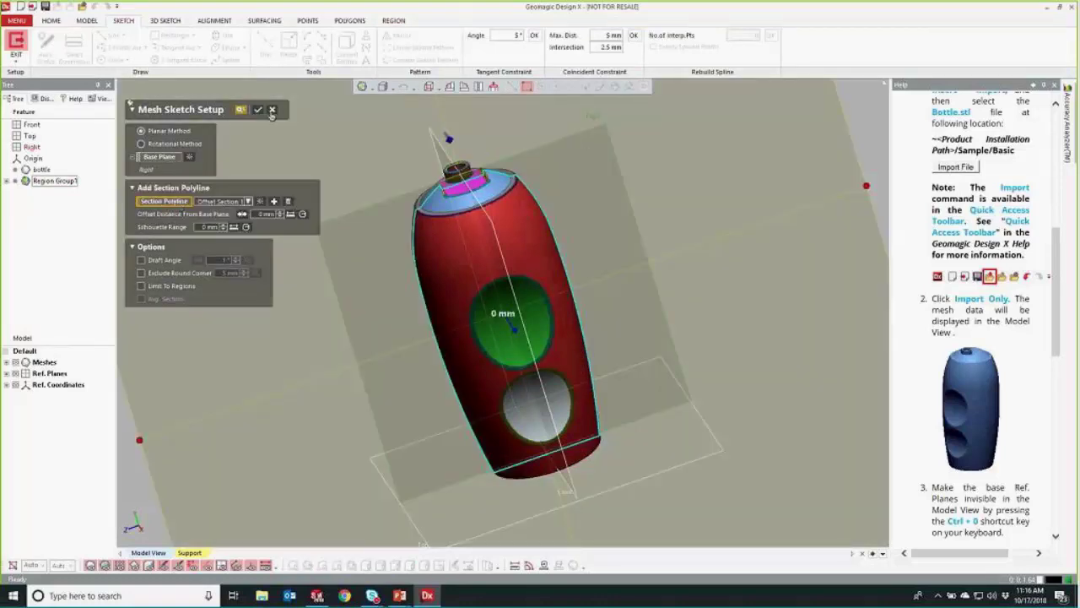
click(258, 109)
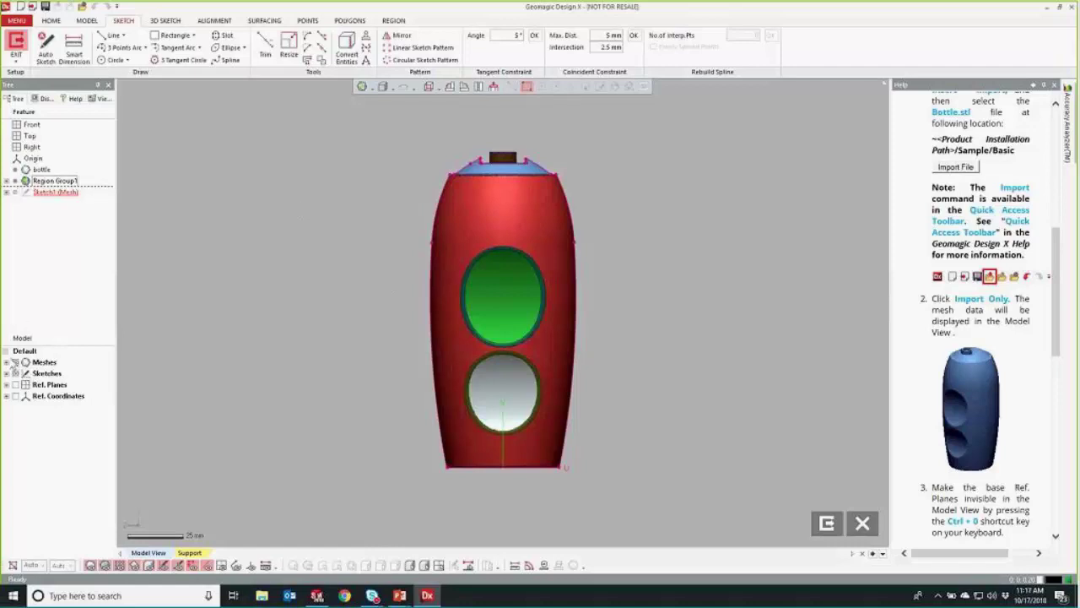
click(15, 362)
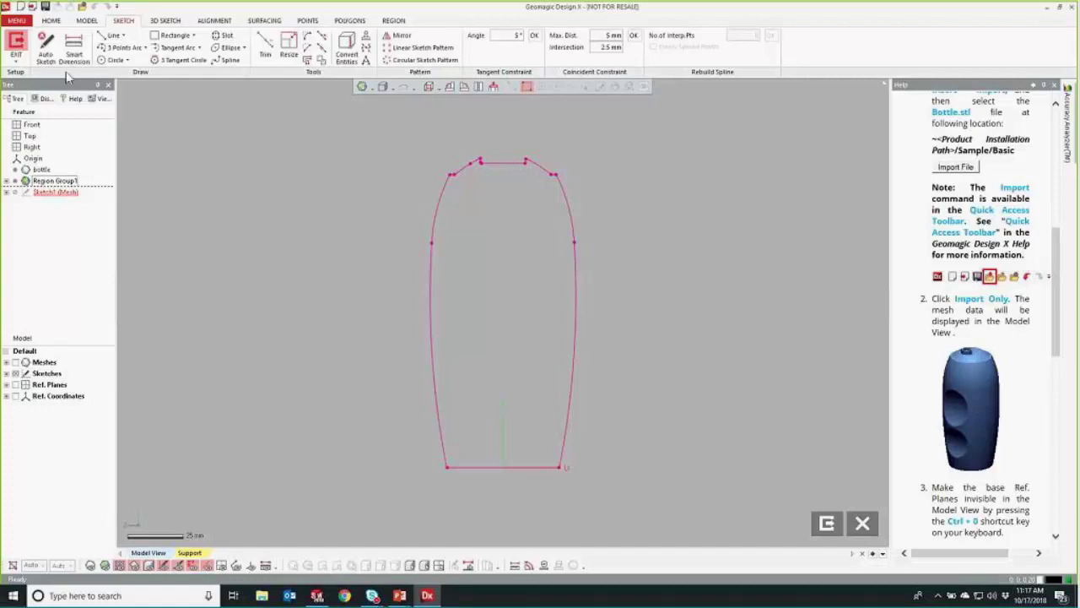
Step: Auto-sketch the outline's top line, right shoulder arc and long right side arc
click(46, 50)
click(502, 160)
scroll(503, 201, down, 2)
scroll(508, 248, up, 2)
scroll(519, 132, up, 3)
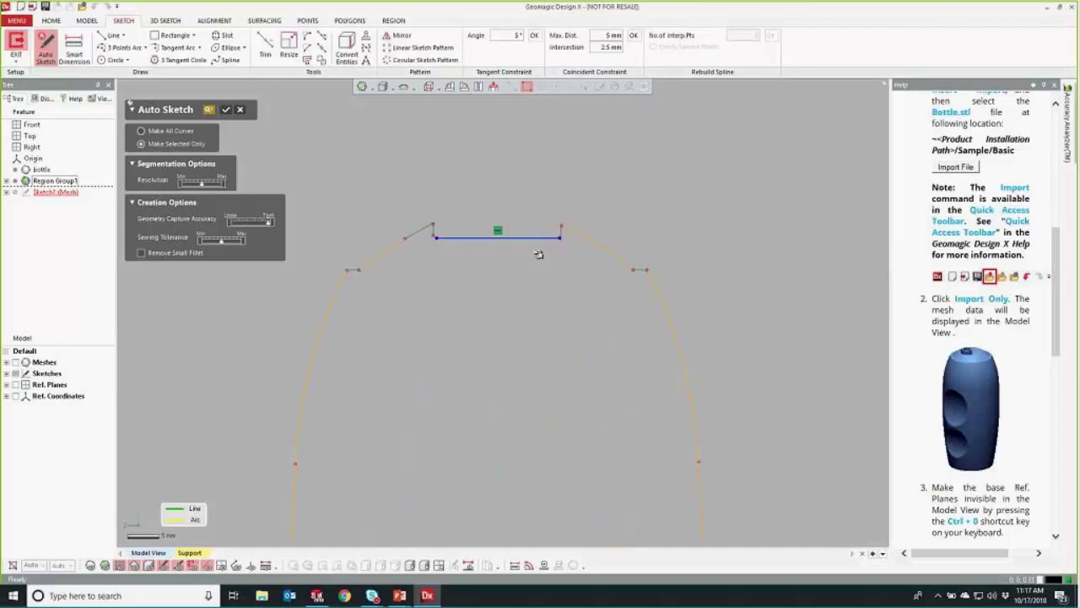
click(542, 238)
click(572, 233)
scroll(641, 283, down, 3)
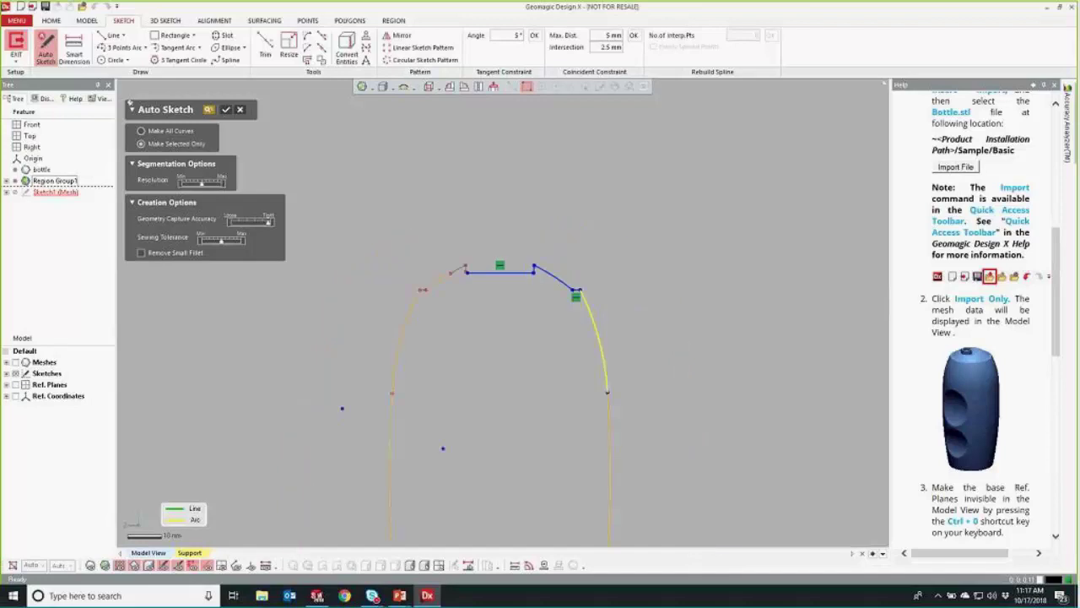
click(619, 423)
Step: Add the outline's bottom line to the fit and apply the auto-sketch
middle_drag(535, 398, 516, 137)
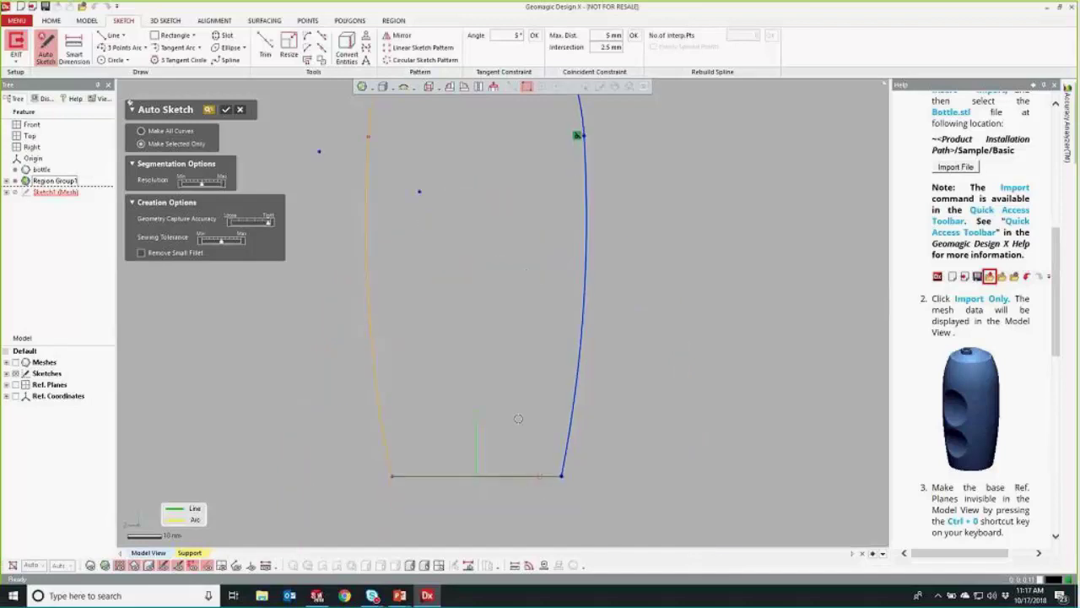
click(523, 472)
scroll(503, 291, up, 2)
scroll(503, 286, down, 4)
scroll(503, 287, down, 2)
middle_drag(497, 169, 501, 265)
scroll(483, 190, up, 1)
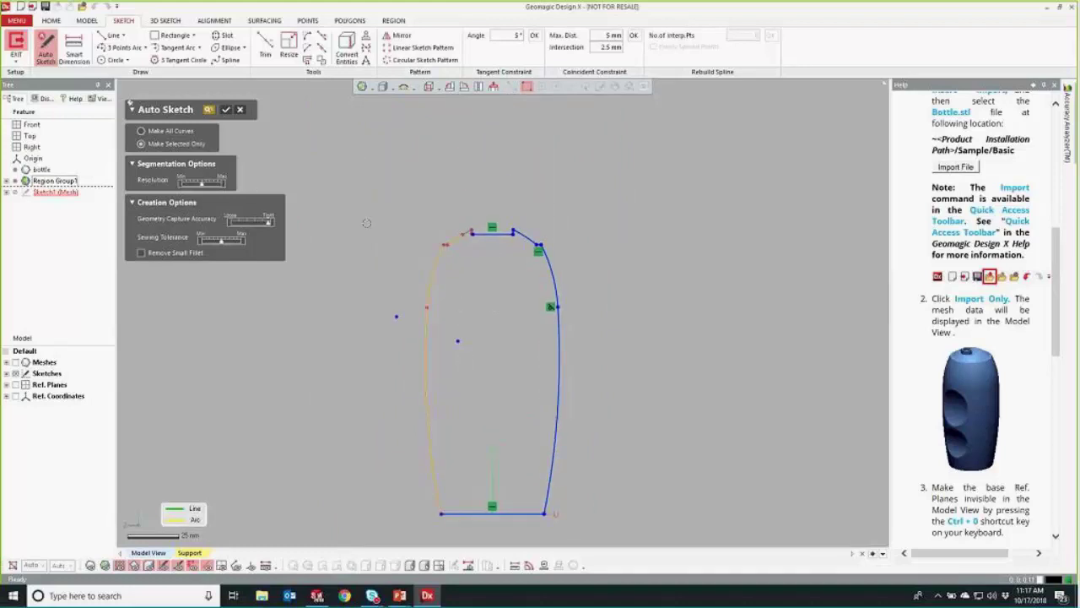
click(226, 109)
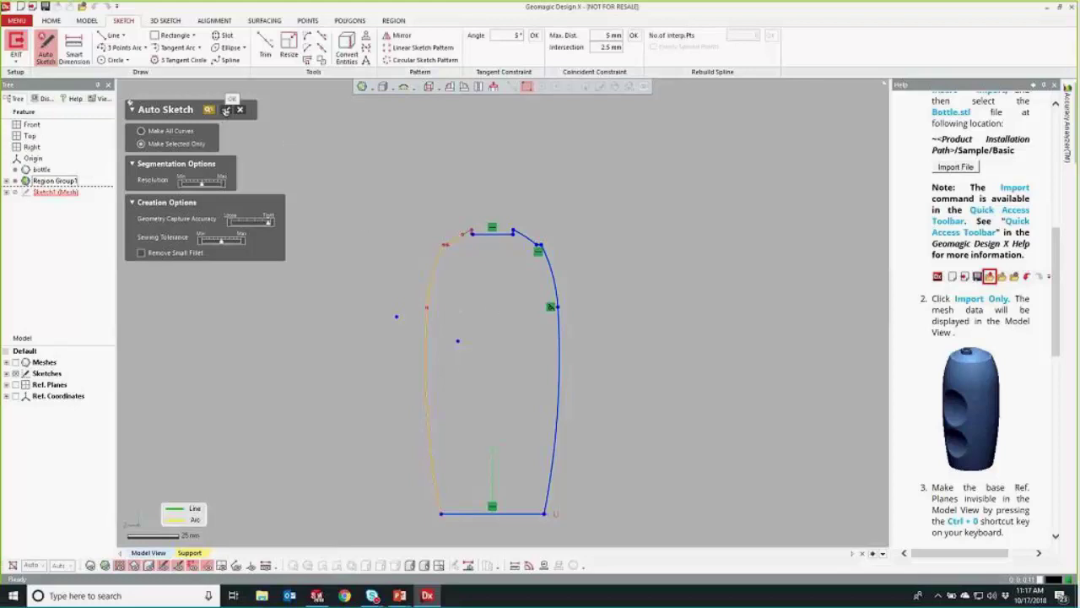
Step: Draw a vertical centre line through the bottle profile
click(112, 36)
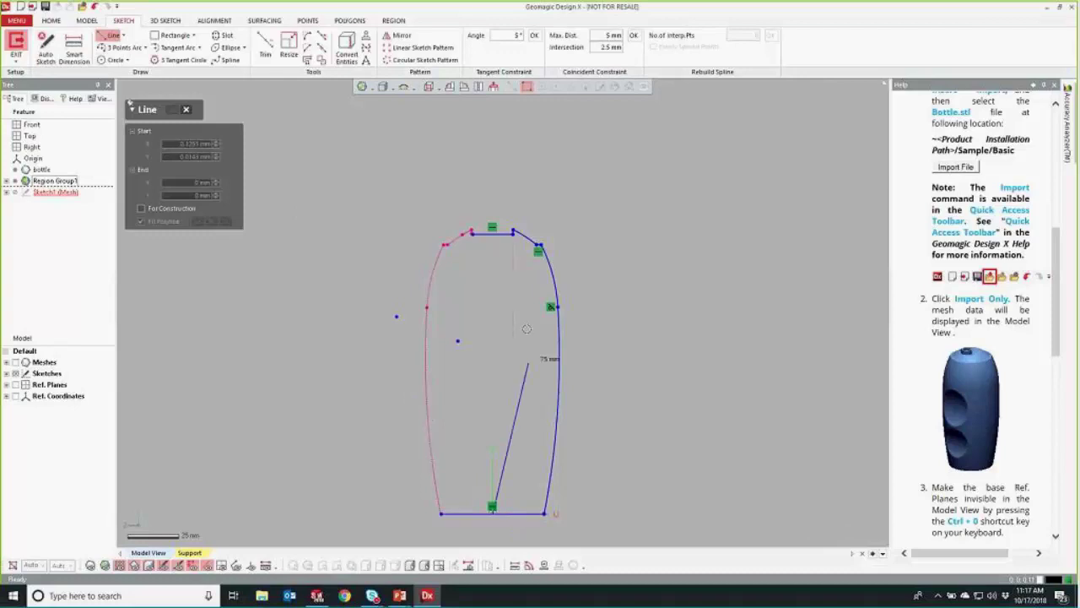
click(492, 156)
click(185, 109)
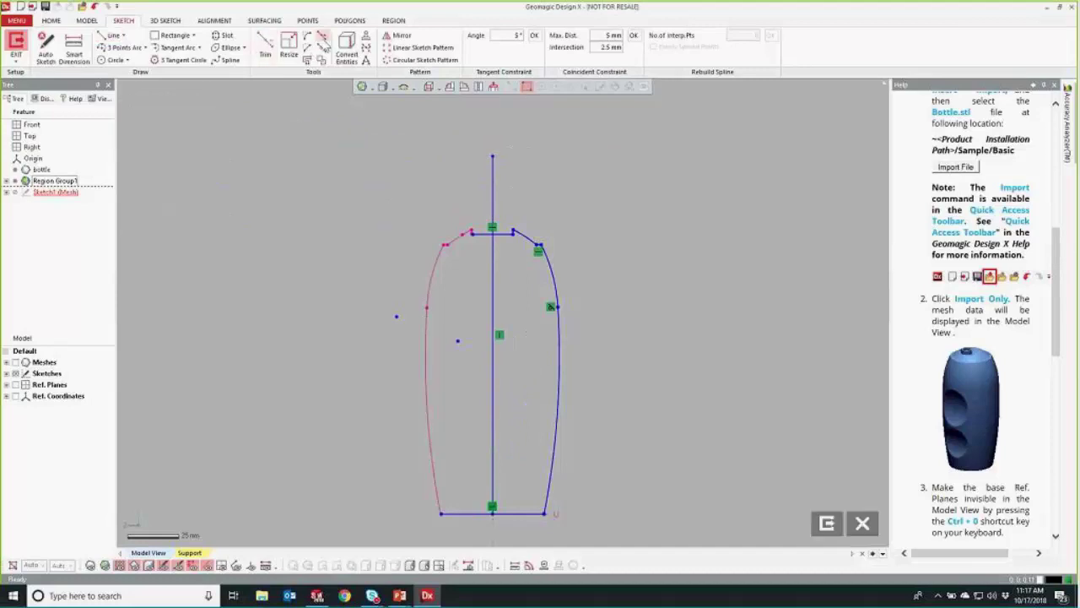
Step: Power-trim the centre line above the bottle so the half-profile closes
click(323, 43)
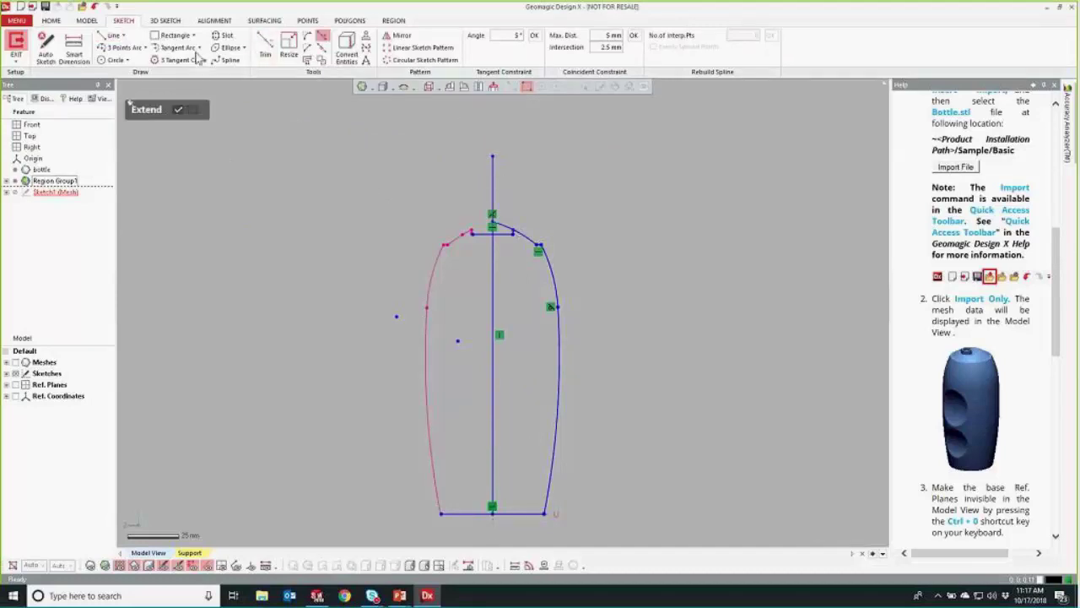
click(269, 52)
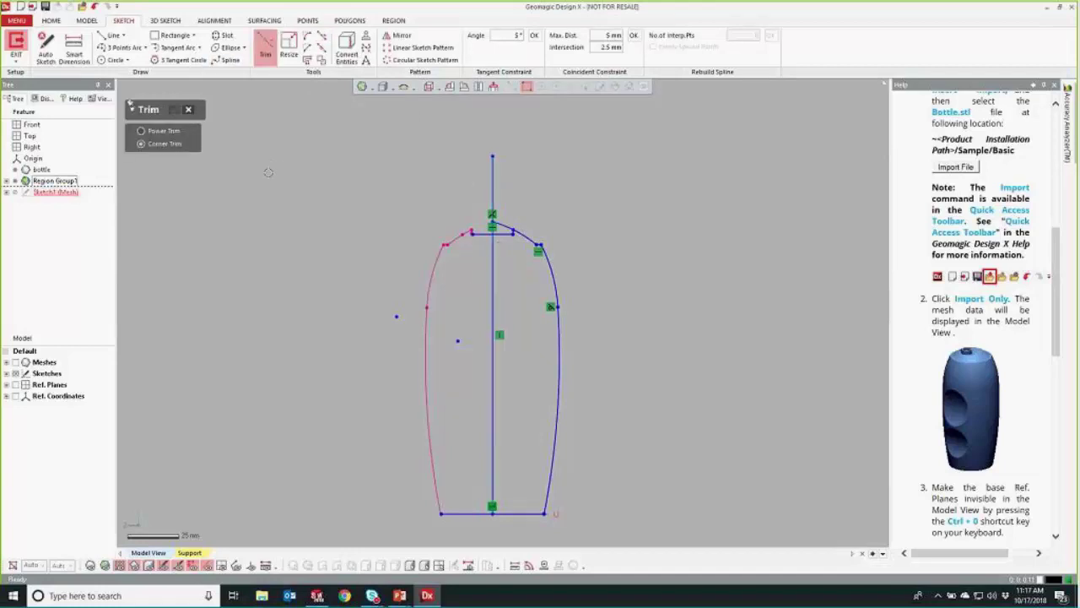
click(141, 130)
drag(485, 184, 506, 248)
scroll(504, 250, up, 5)
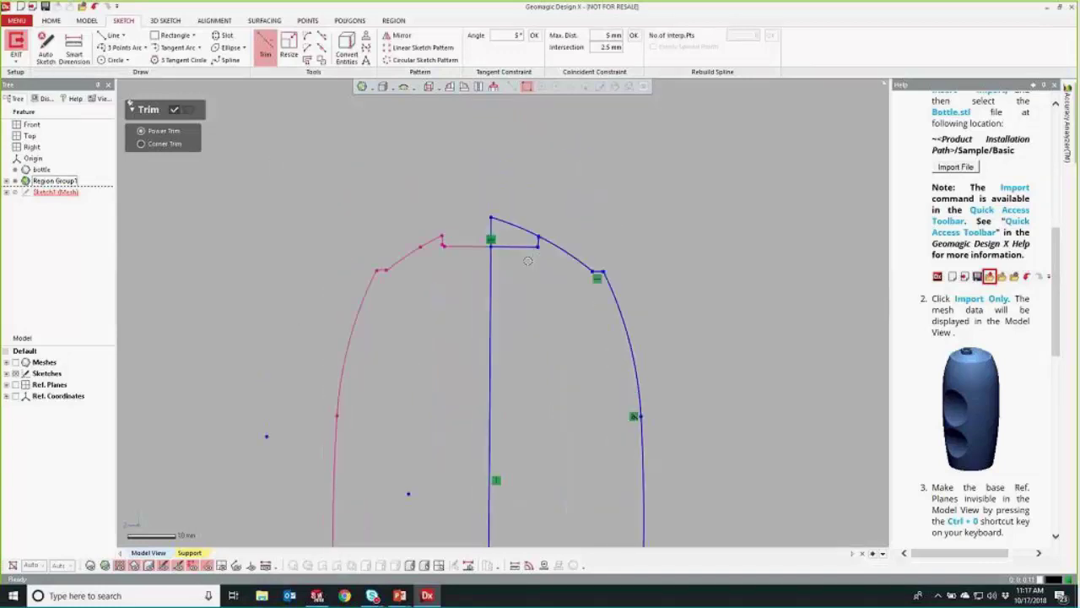
scroll(507, 321, down, 6)
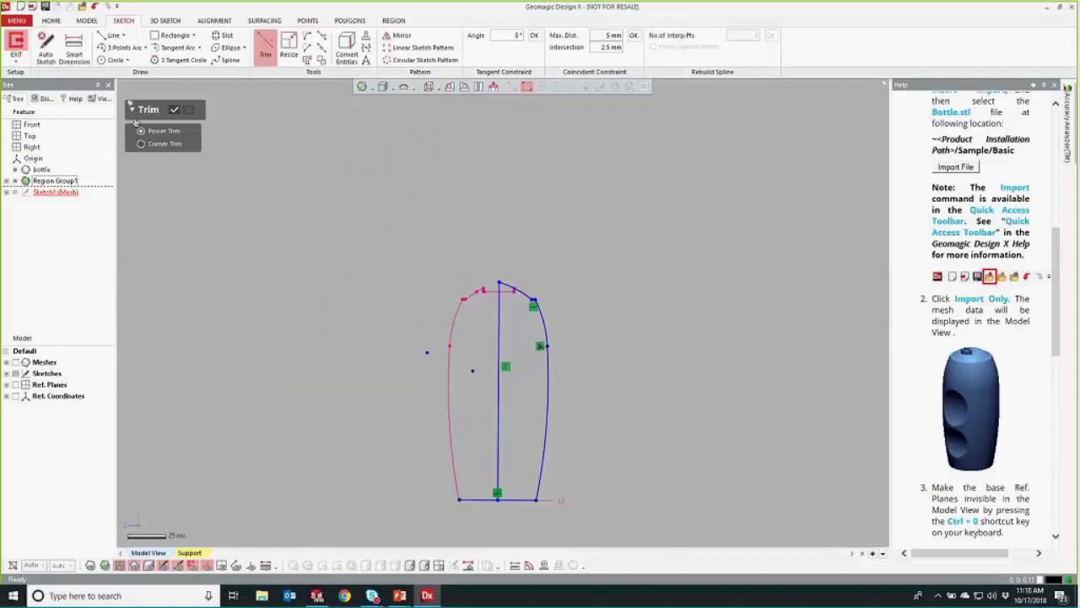
click(174, 109)
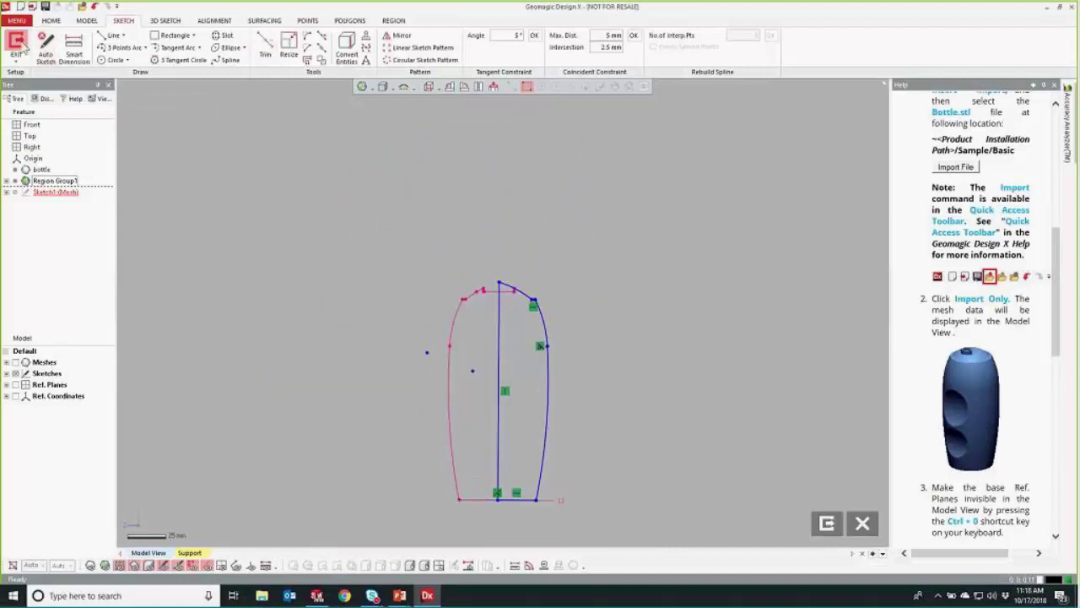
Step: Revolve the profile about the vertical centre line to create Revolve1
click(17, 42)
click(86, 21)
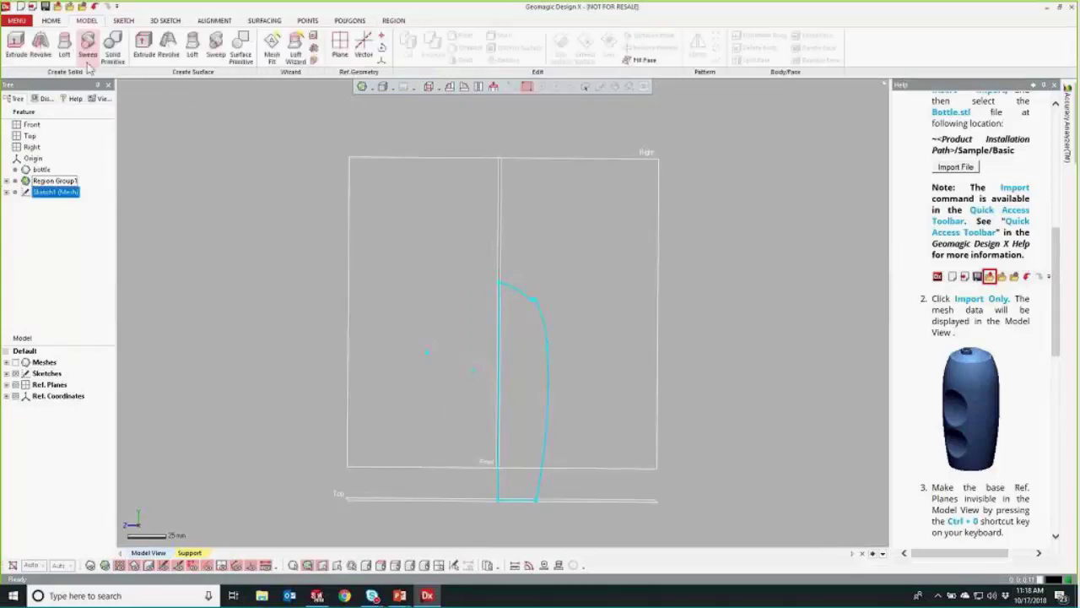
click(40, 46)
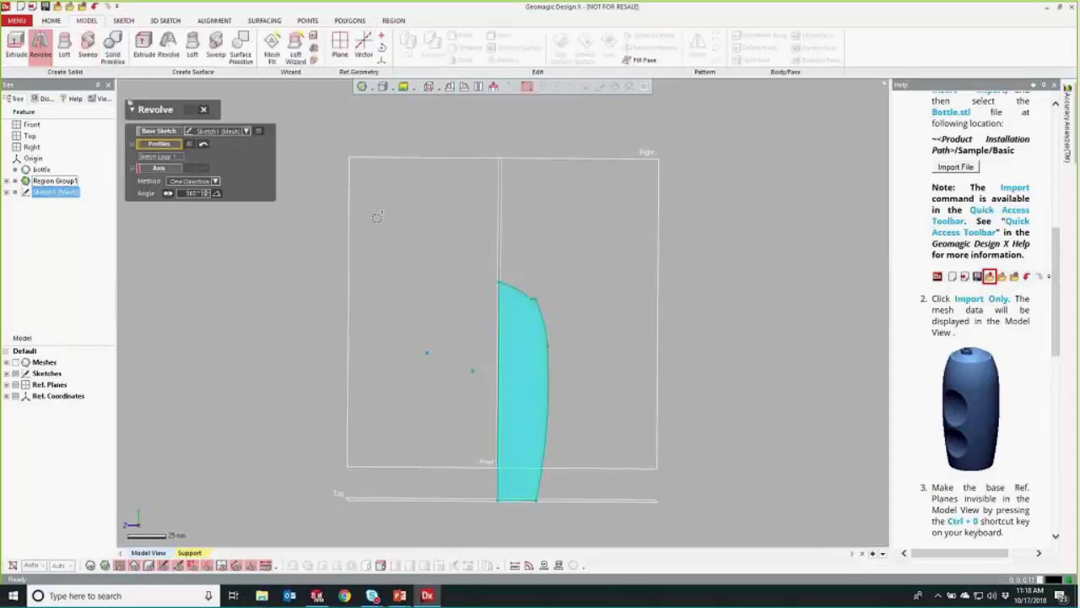
click(148, 169)
click(498, 302)
key(Return)
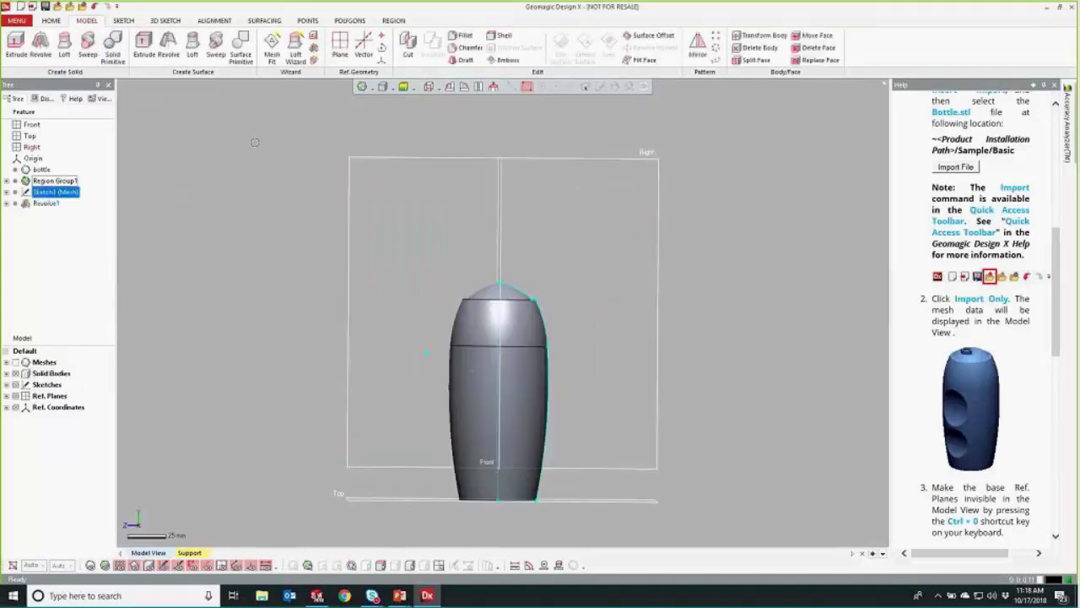
Step: Show the segmented scan mesh and hide the solid body
mouse_move(645, 327)
right_down()
mouse_move(562, 373)
mouse_move(453, 250)
mouse_move(540, 304)
right_up()
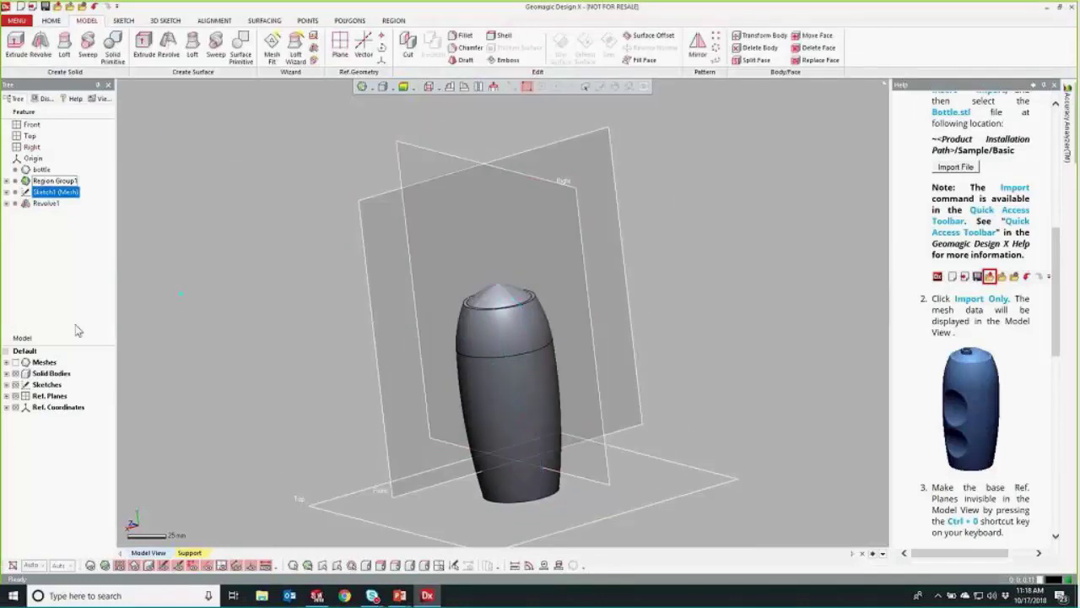
click(75, 330)
click(15, 363)
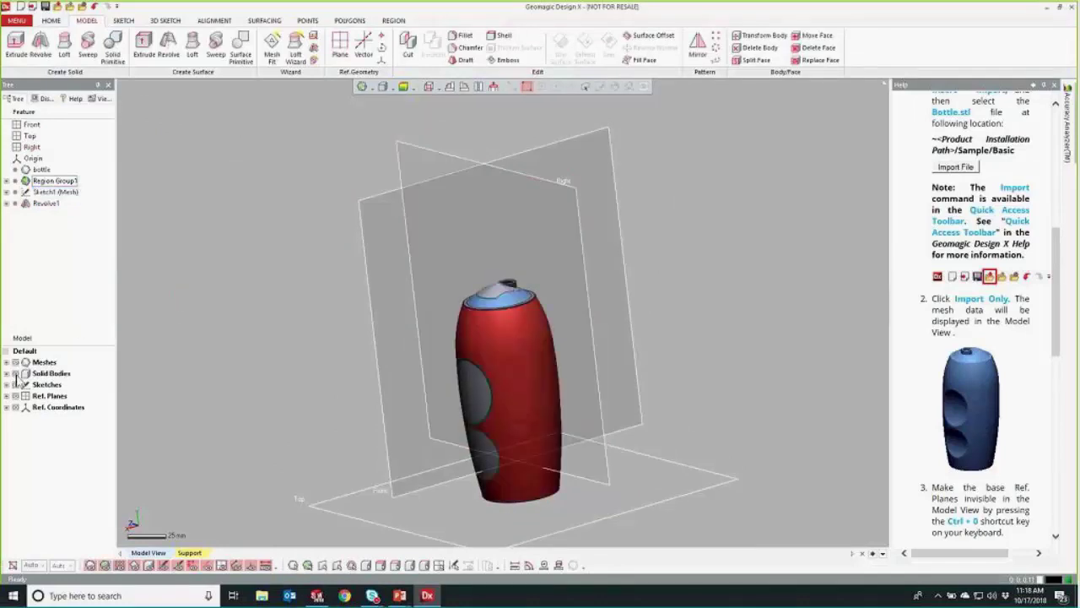
click(16, 373)
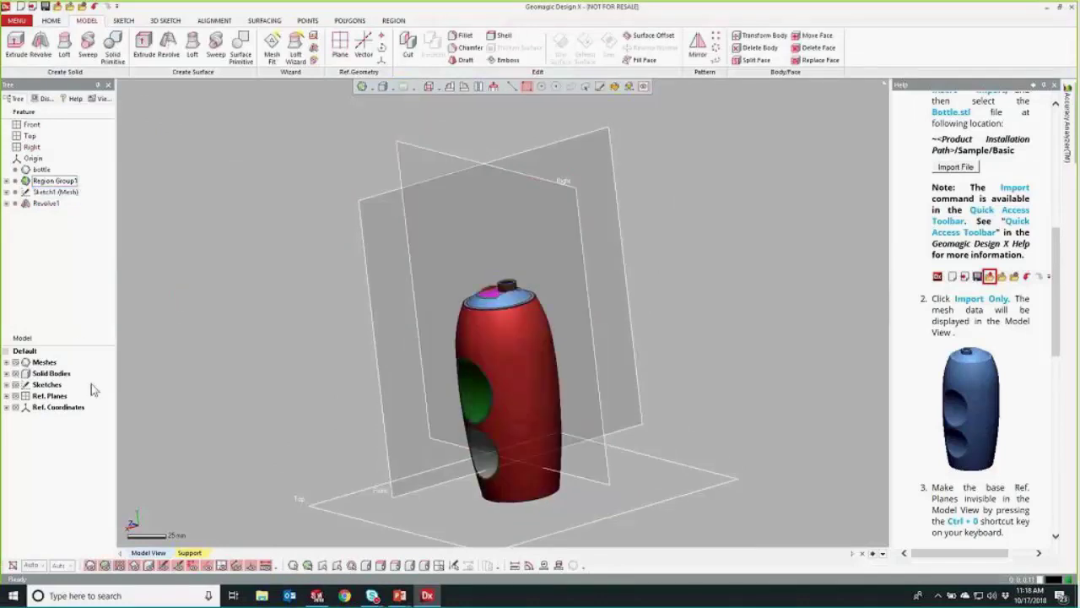
right_drag(471, 257, 487, 228)
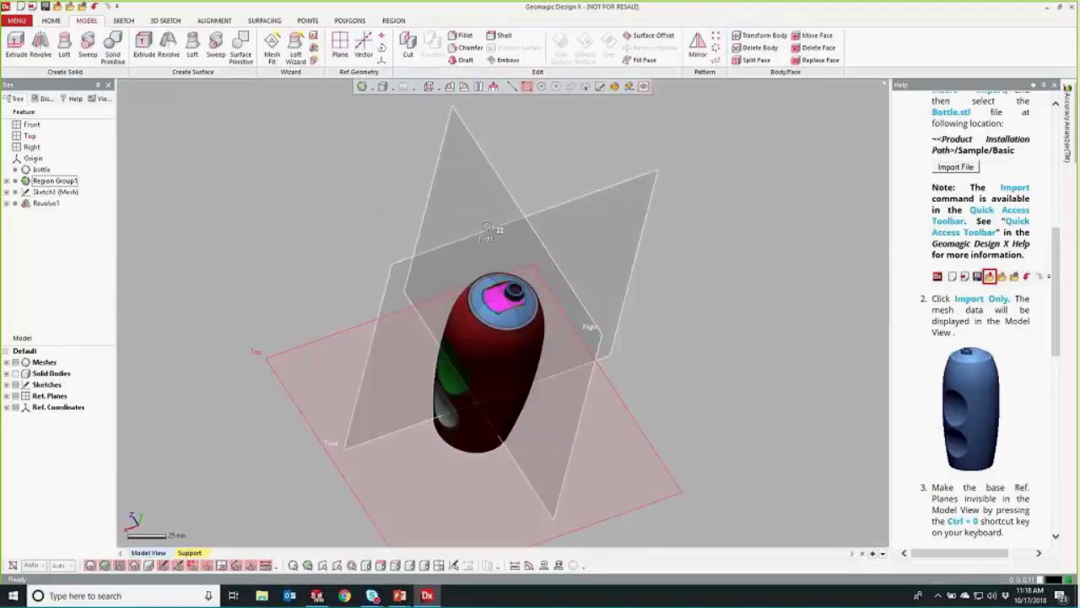
Step: Start a mesh sketch on the Right plane and accept the section polyline
right_click(463, 140)
click(468, 113)
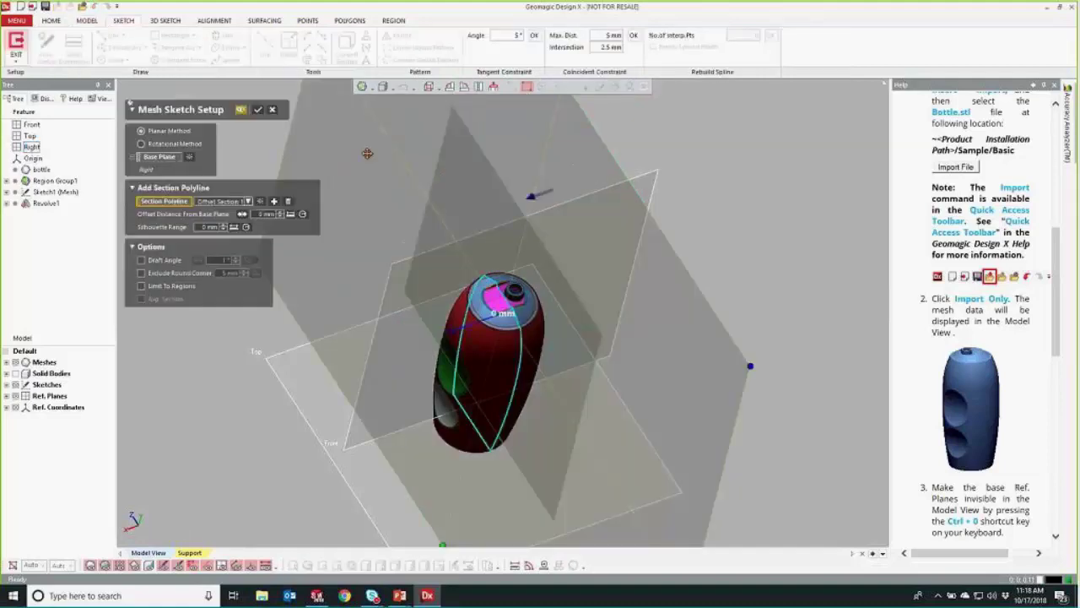
click(258, 110)
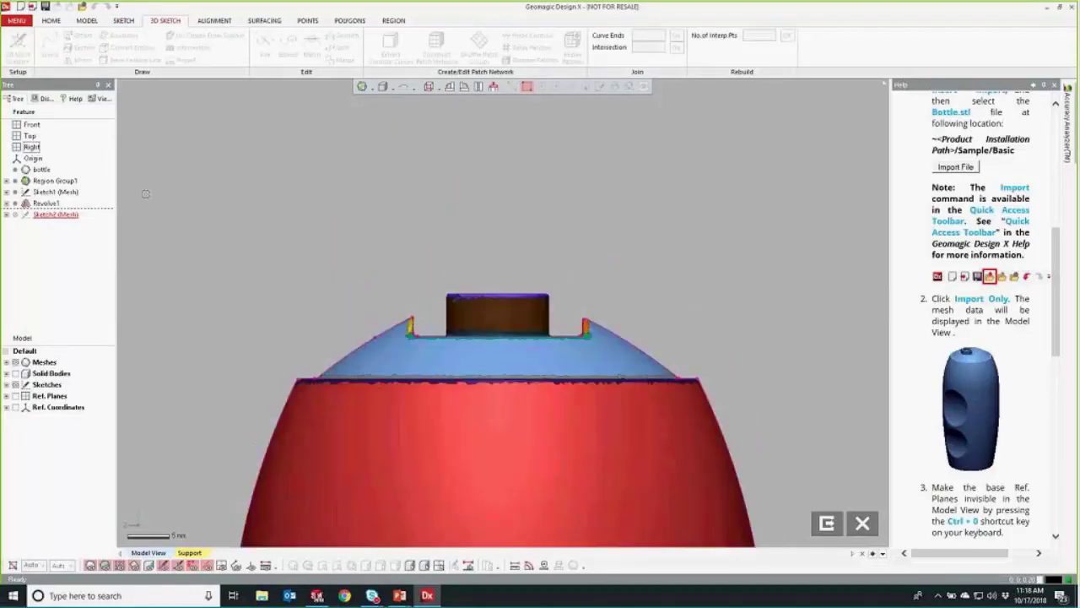
Step: Hide the mesh and auto-sketch lines on the neck's top section
click(25, 361)
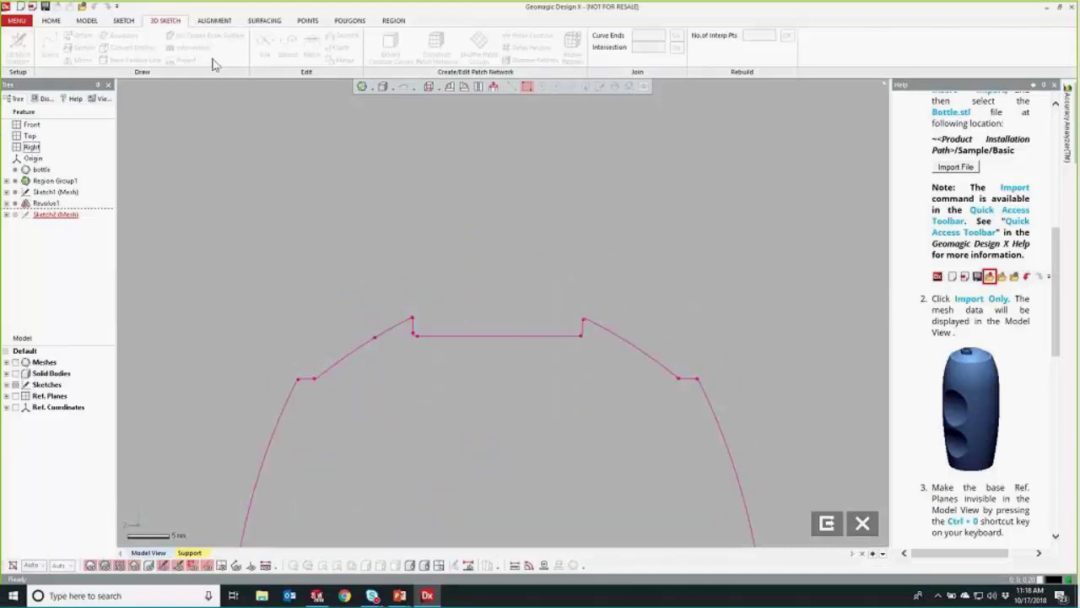
click(124, 20)
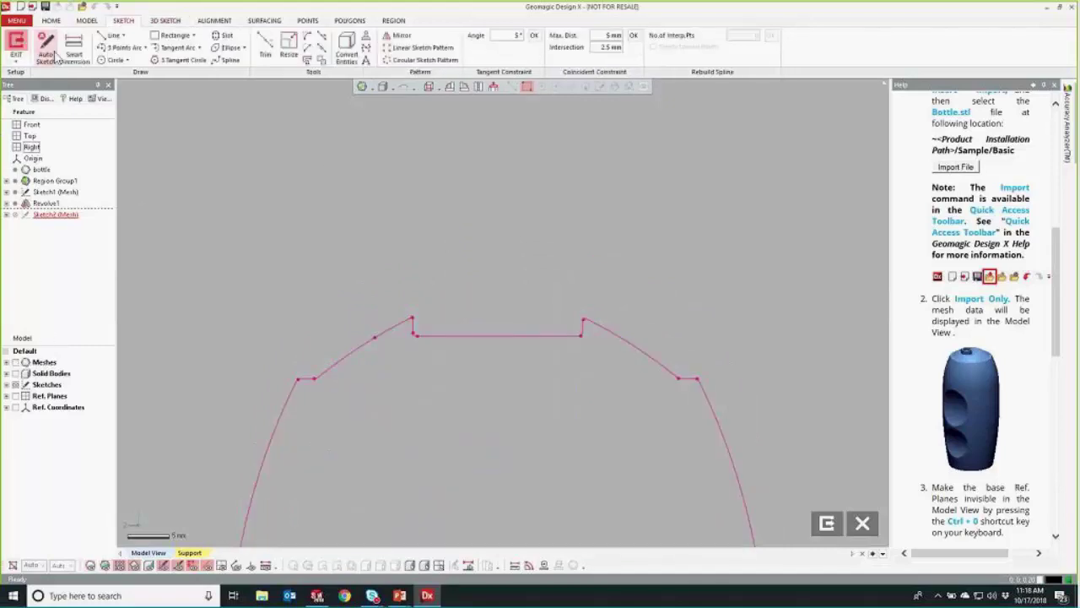
click(48, 50)
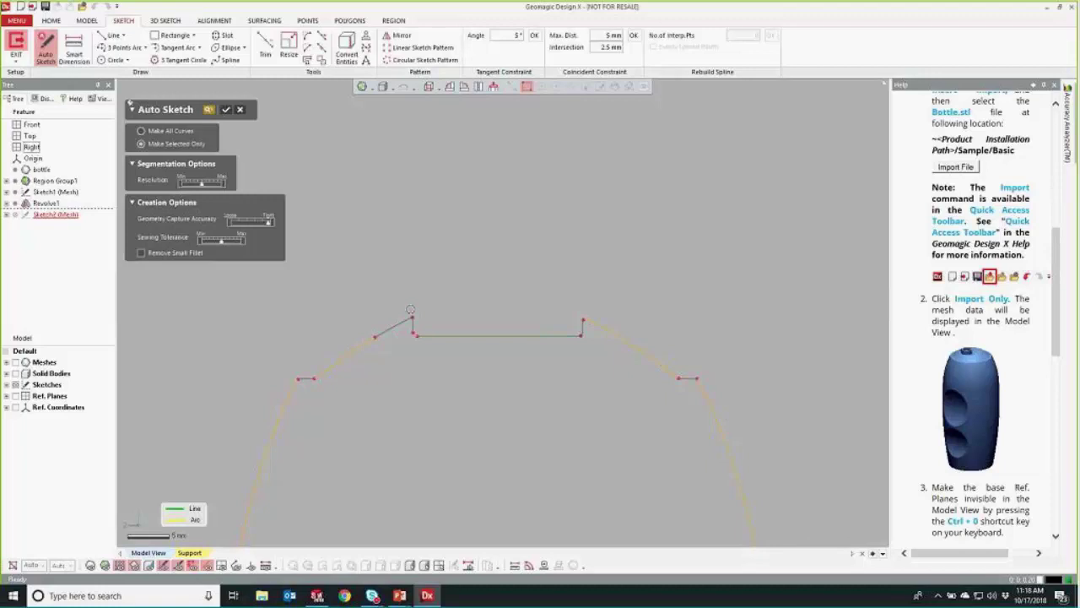
click(451, 335)
scroll(506, 331, up, 3)
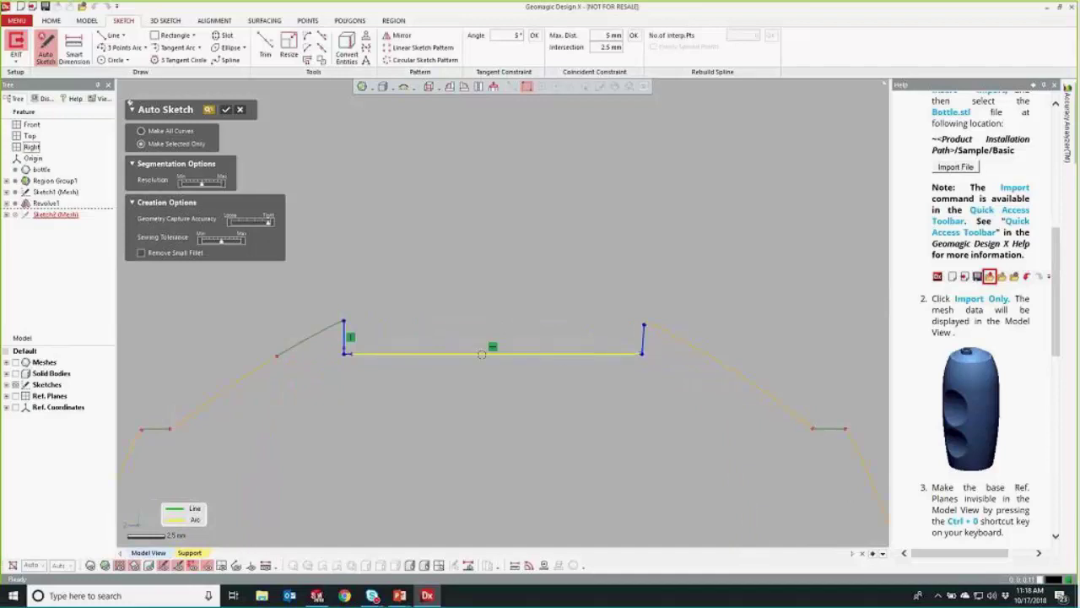
click(208, 110)
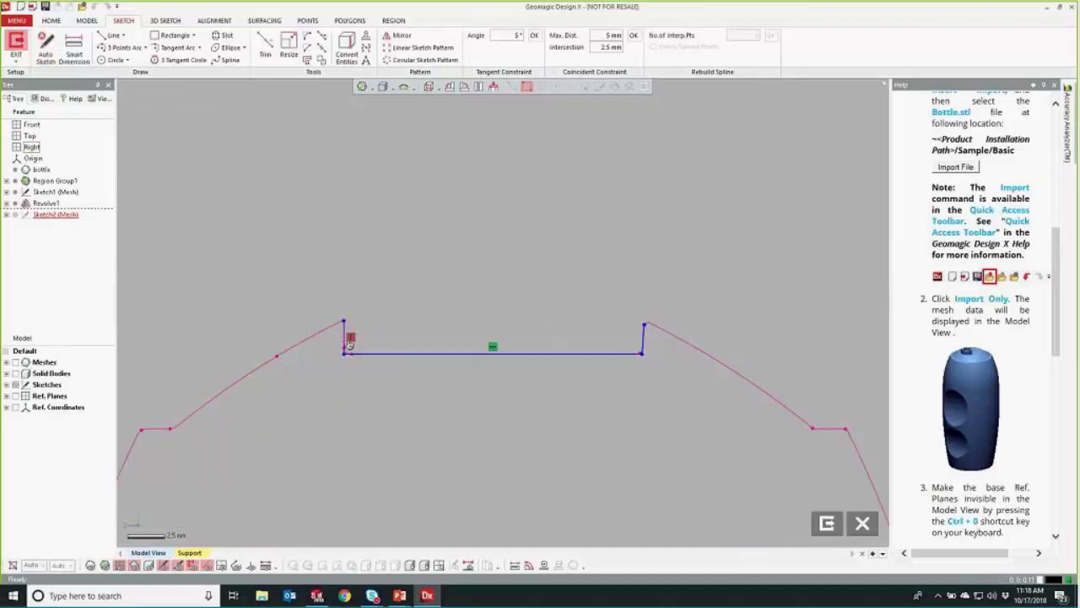
Step: Constrain the right side line vertical and nudge it slightly outward
double_click(643, 338)
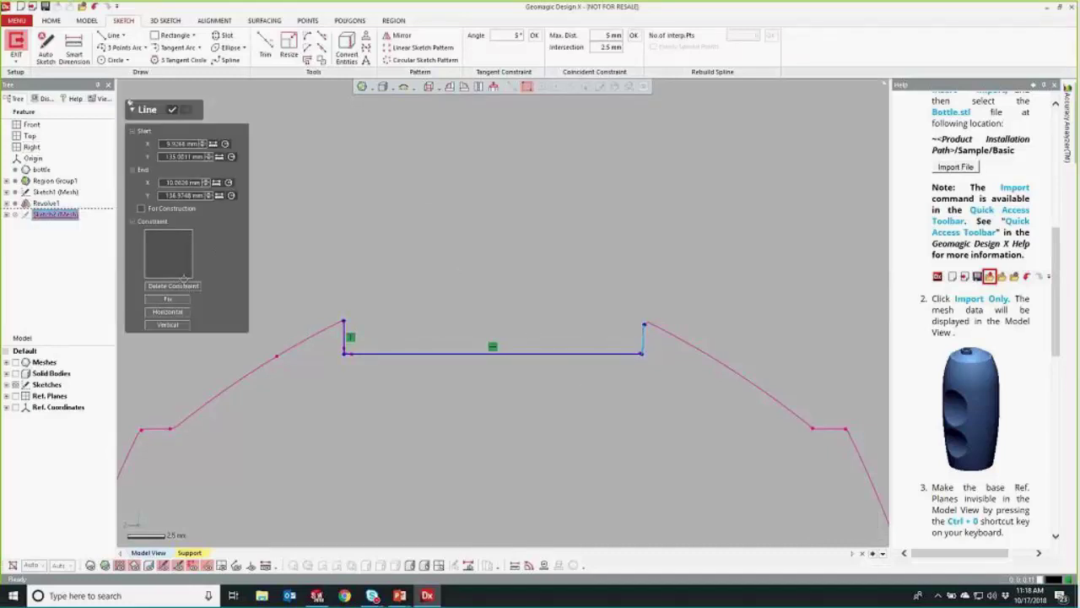
click(173, 326)
click(544, 248)
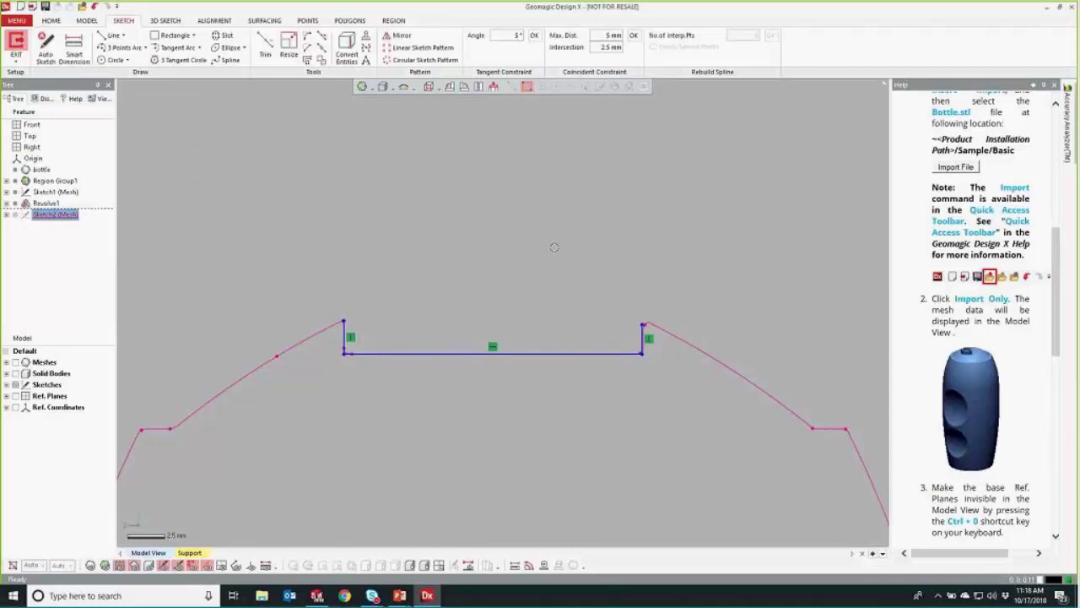
scroll(591, 330, up, 3)
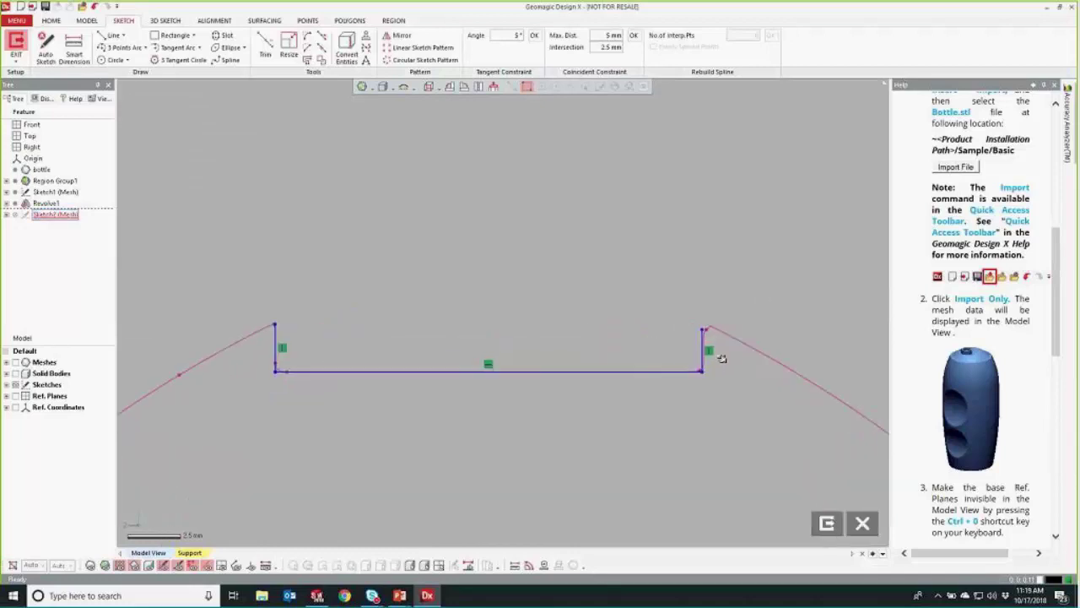
drag(699, 358, 714, 354)
click(601, 367)
Step: Draw a horizontal line across the top of the neck
click(111, 35)
scroll(316, 168, up, 2)
scroll(342, 169, down, 5)
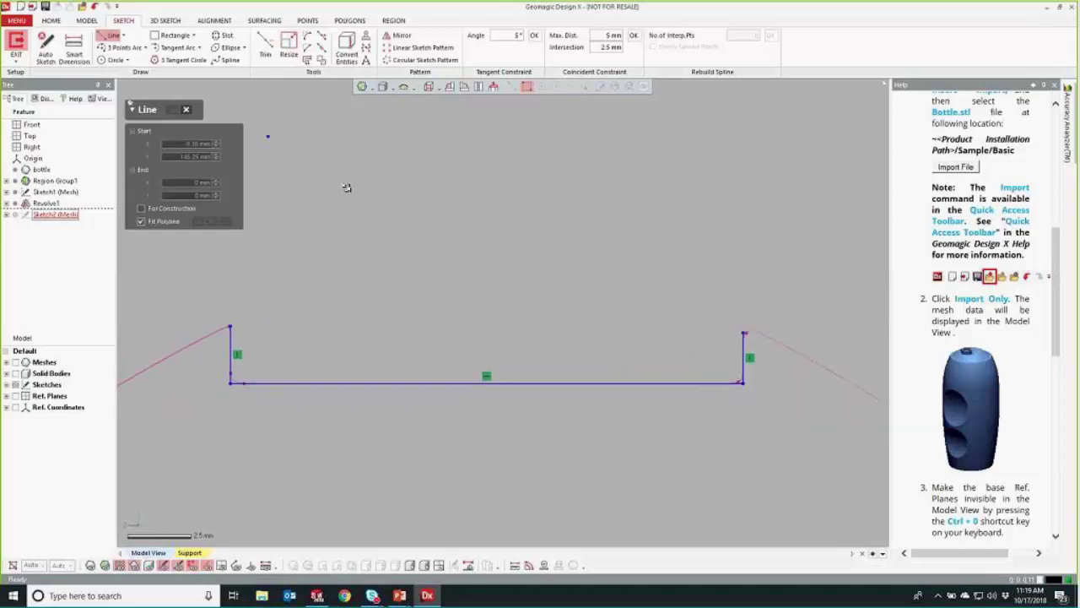
click(314, 140)
click(643, 137)
Step: Extend both side lines to the top line, trim the overhang and exit the sketch
click(322, 36)
click(372, 305)
click(619, 331)
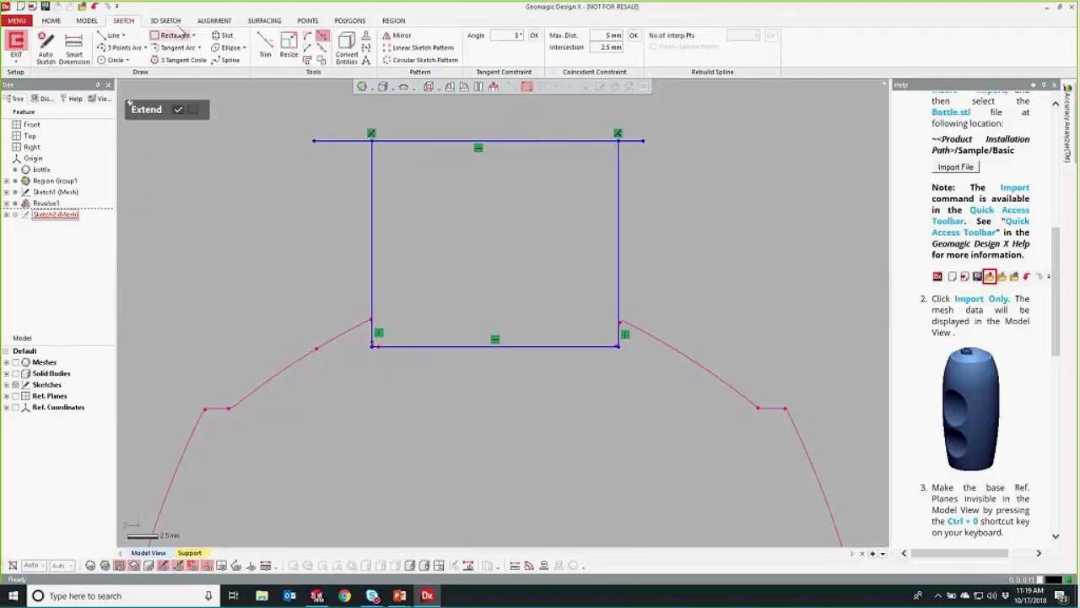
click(265, 44)
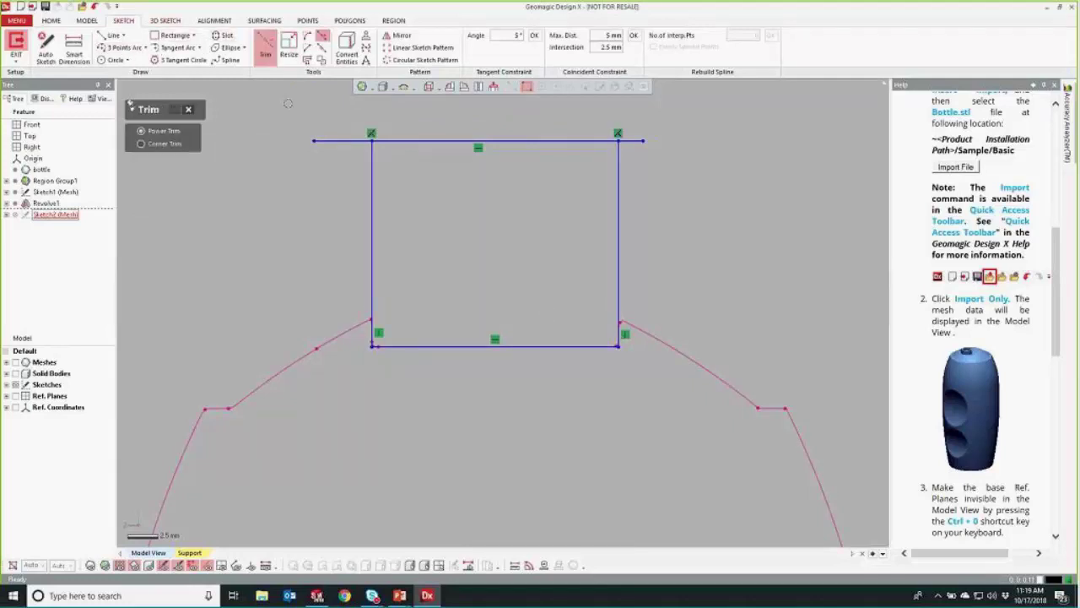
click(341, 140)
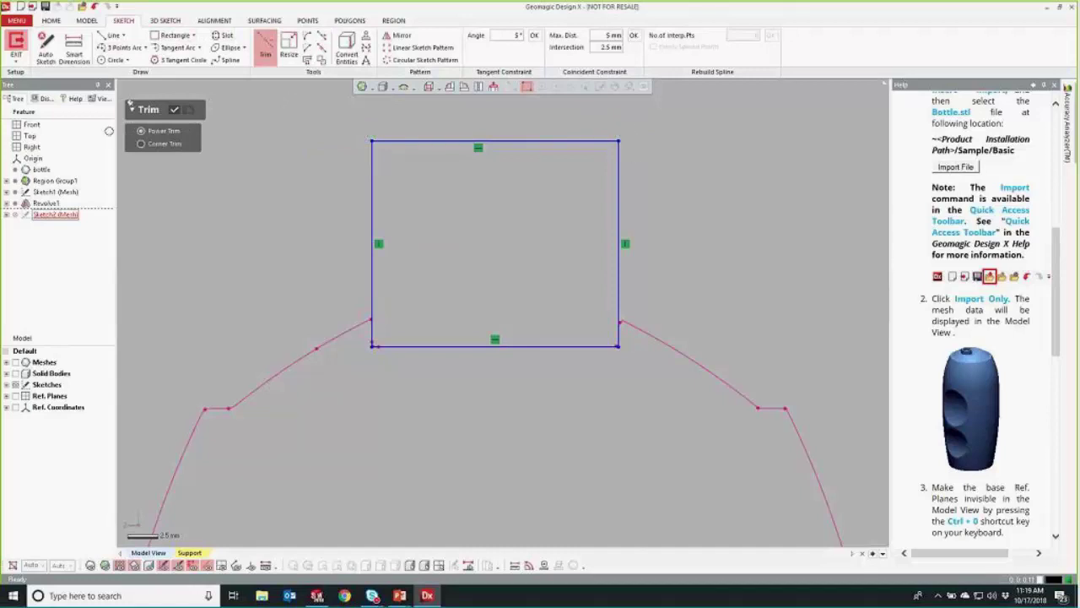
click(16, 46)
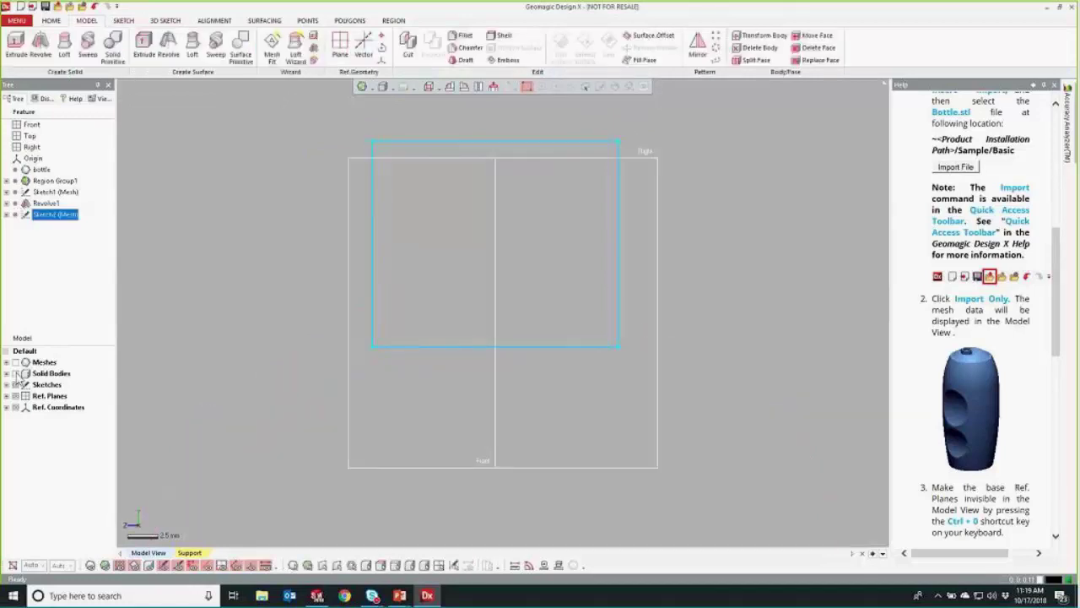
Step: Show the solid body and extrude the Sketch2 rectangle as a Cut
click(15, 373)
click(19, 47)
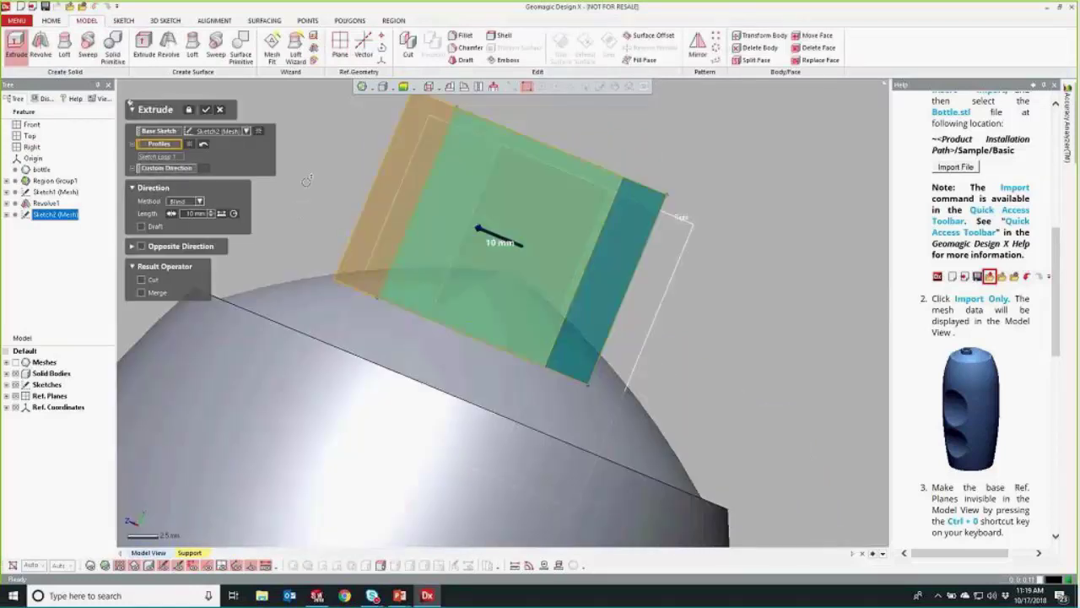
scroll(395, 240, down, 3)
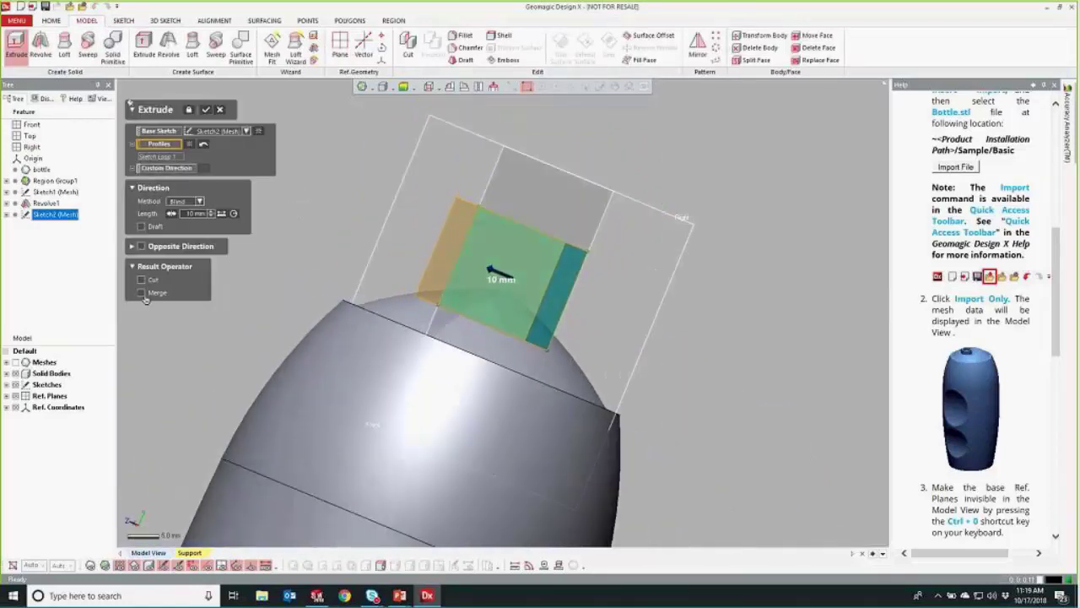
right_drag(374, 222, 323, 327)
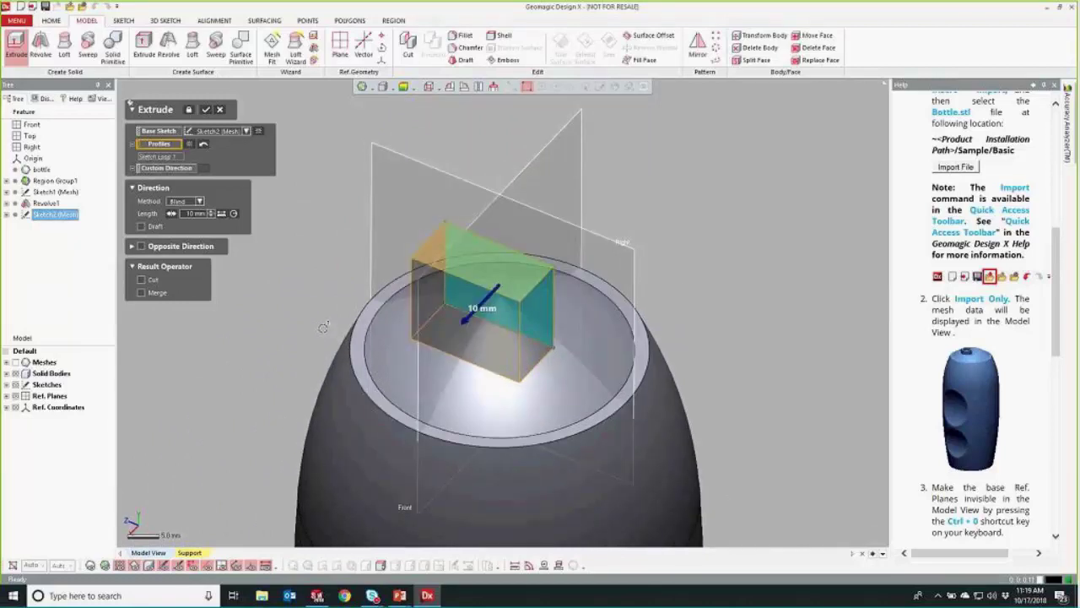
click(141, 281)
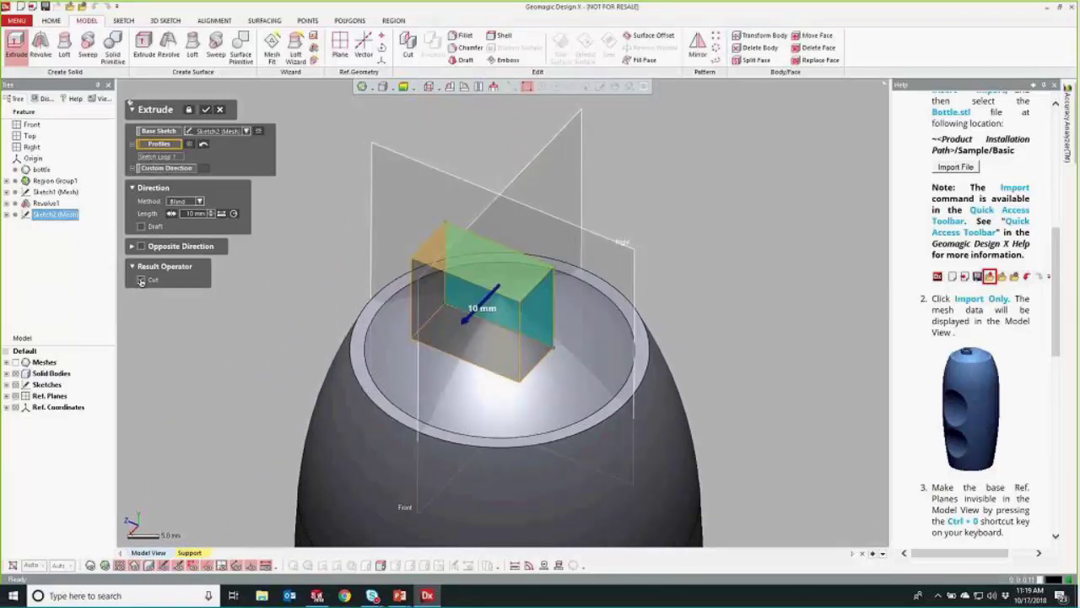
click(140, 281)
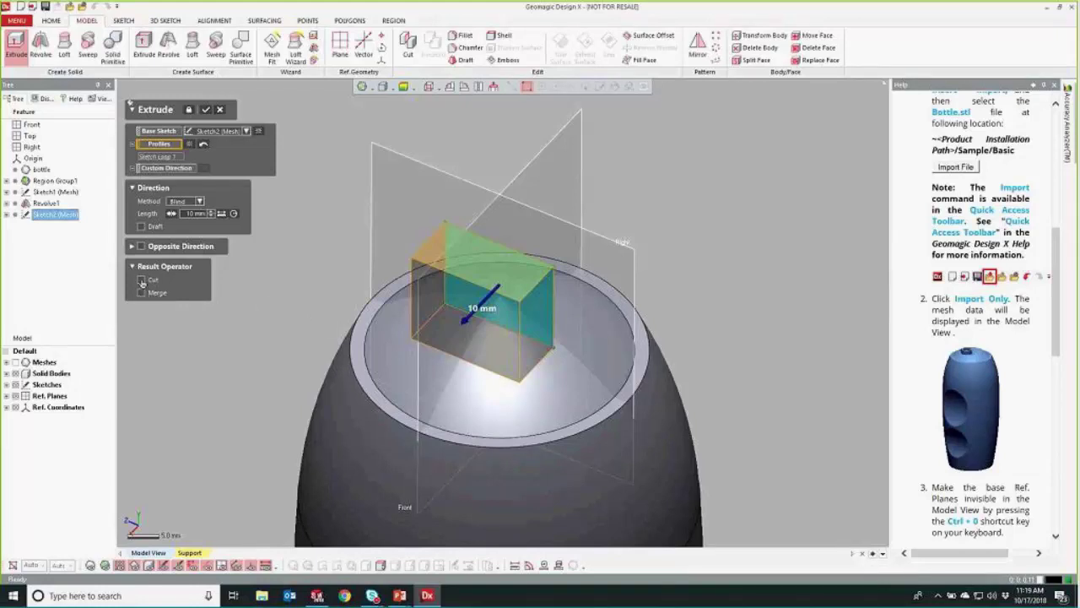
click(141, 281)
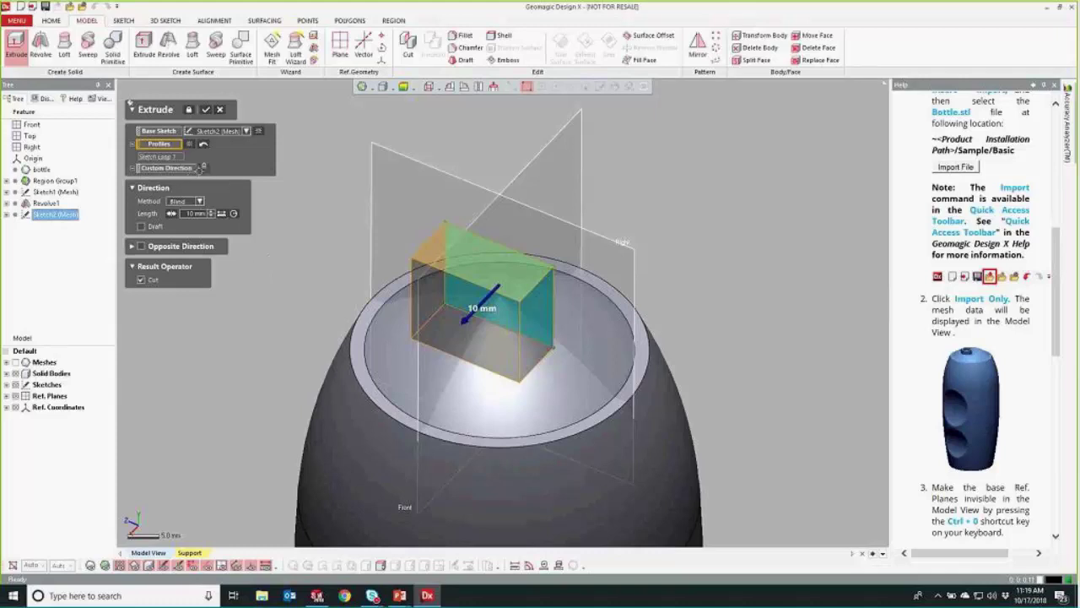
Step: Set the cut to Through All in both directions and apply Extrude1 (Cut)
click(199, 201)
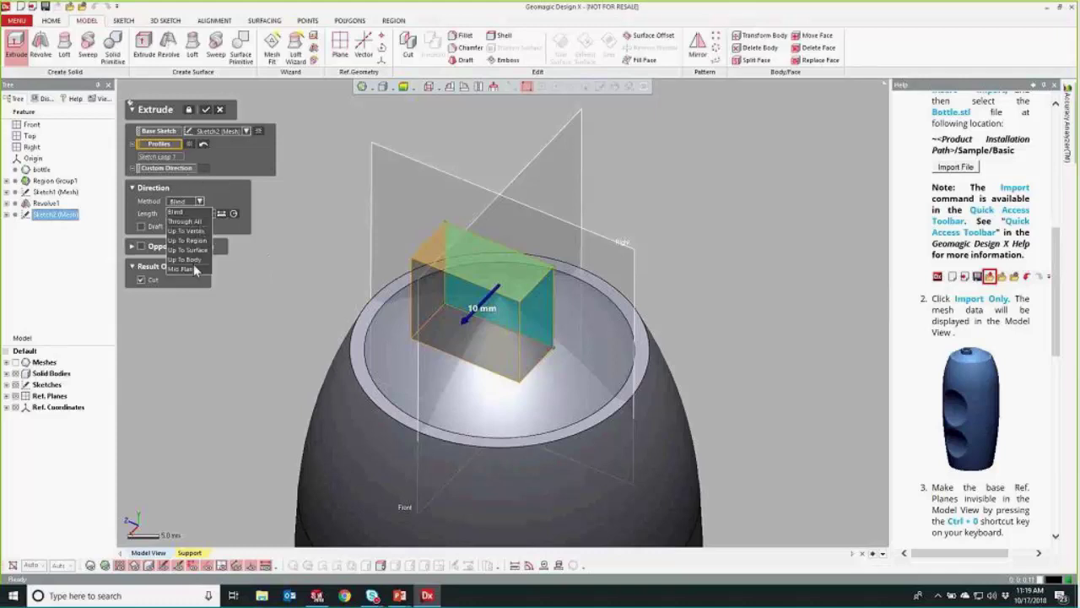
click(188, 221)
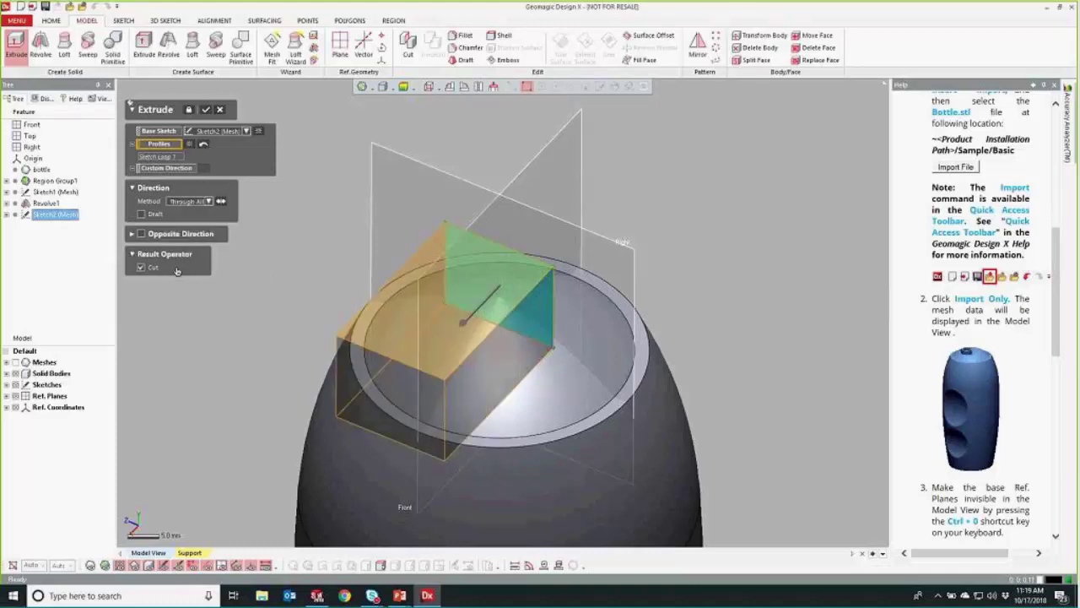
click(141, 234)
click(190, 247)
click(193, 268)
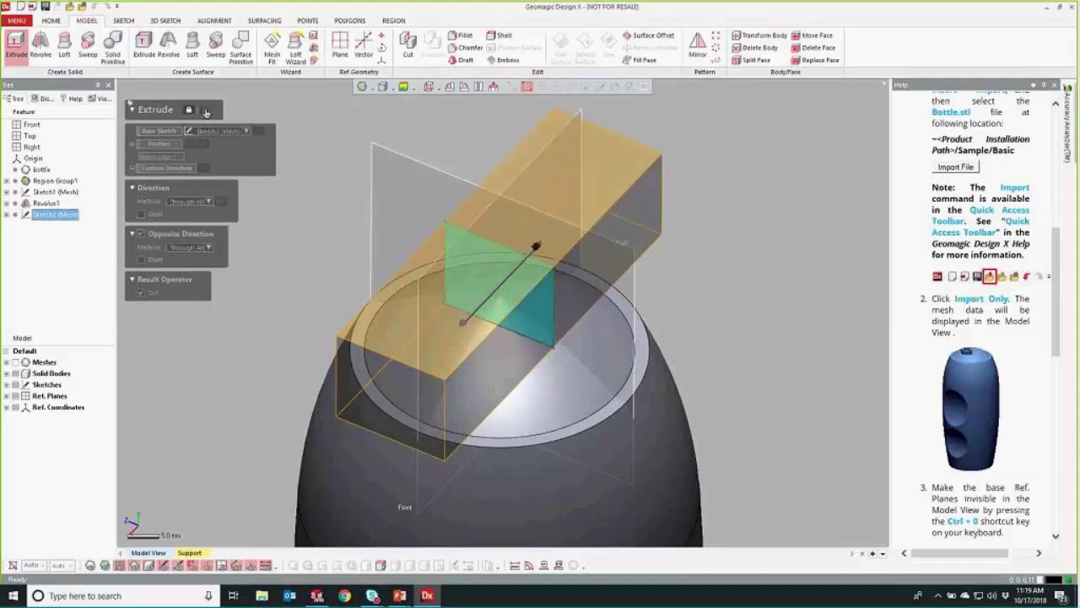
click(205, 109)
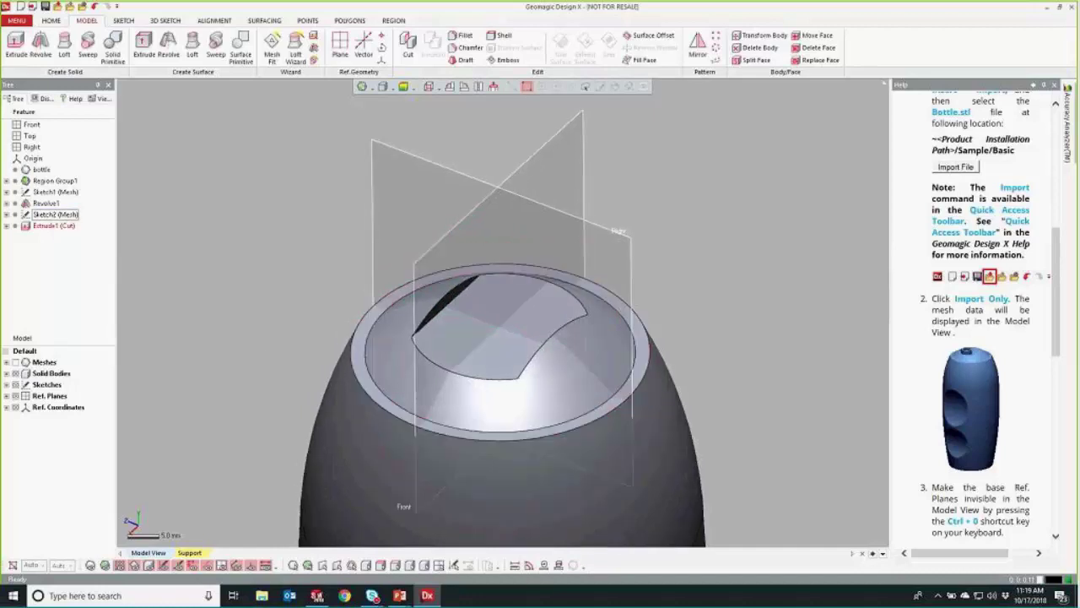
Step: Fit Cylinder1 to the mesh's neck region with Solid Primitive, then hide solid bodies
click(14, 362)
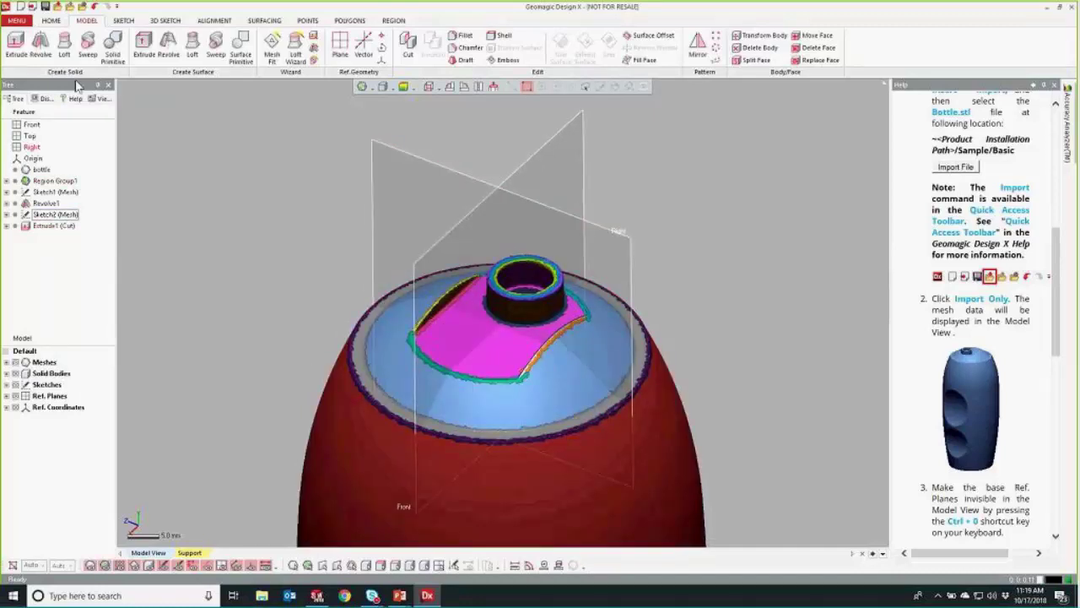
click(113, 49)
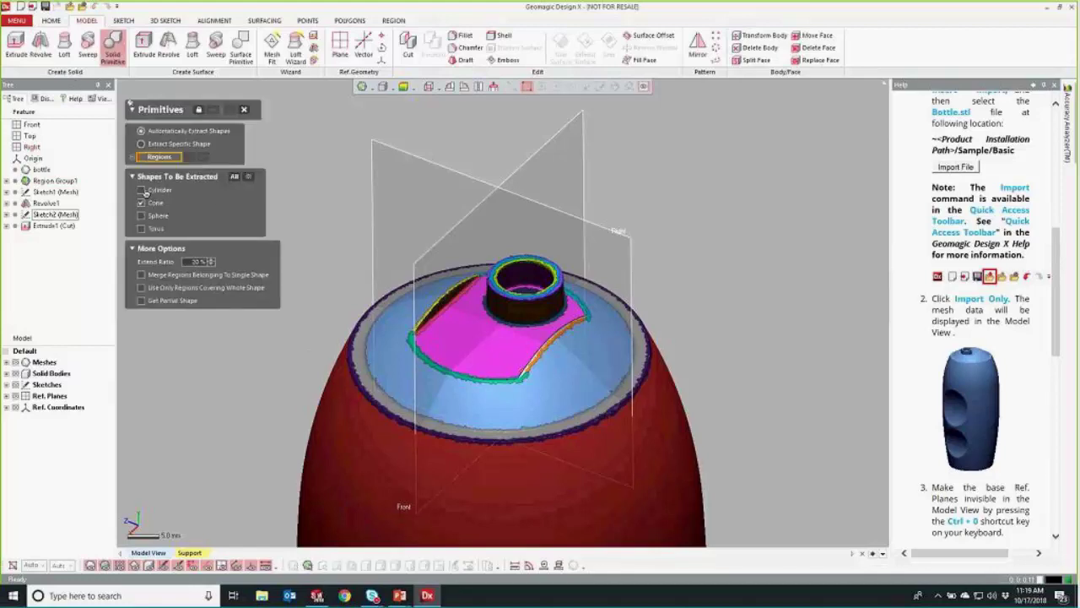
click(519, 304)
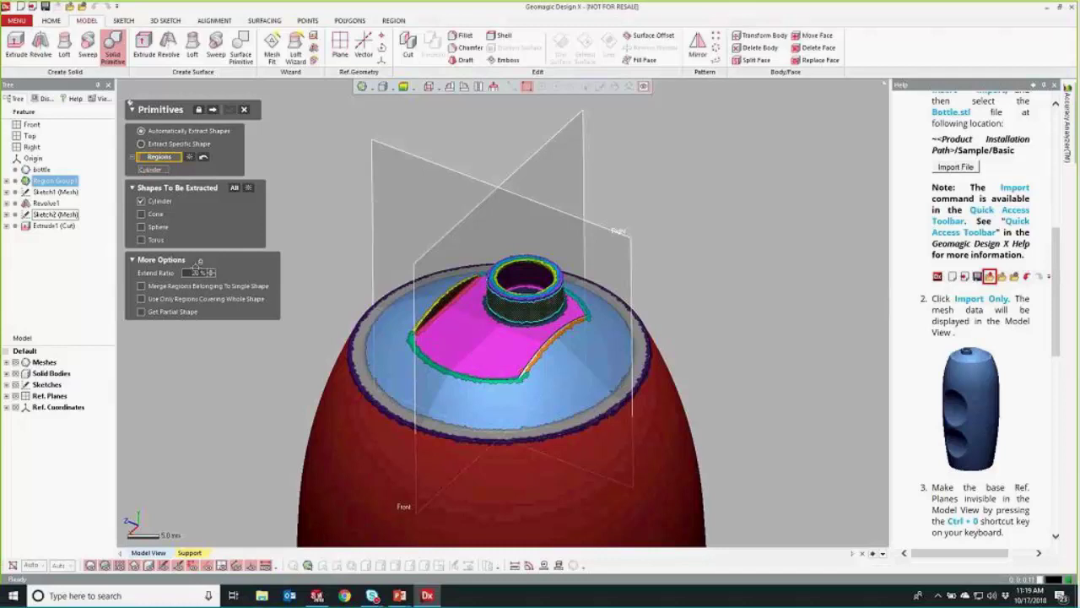
click(212, 109)
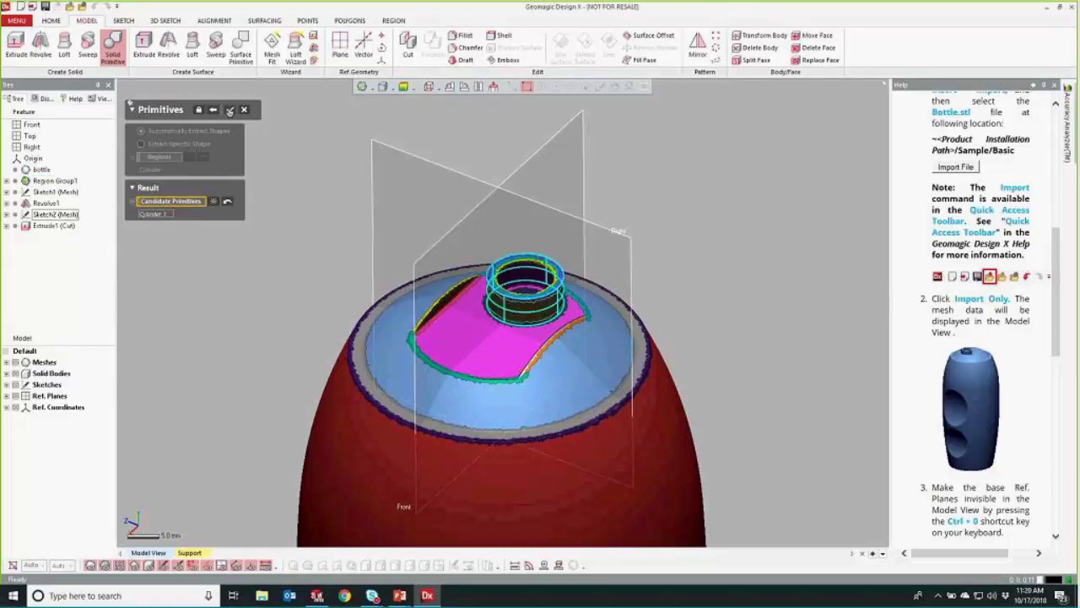
click(229, 111)
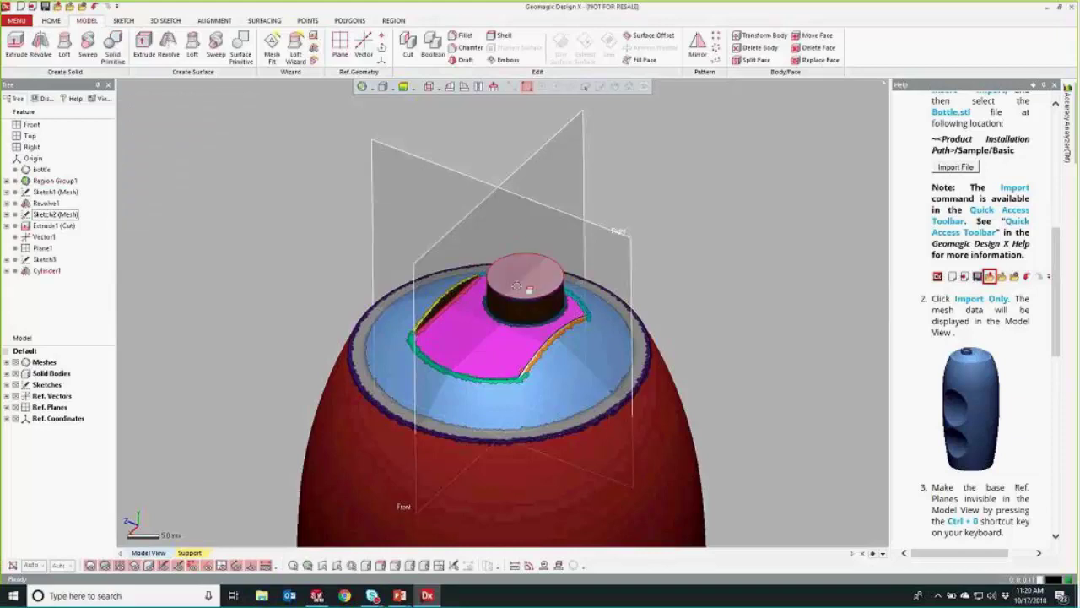
click(15, 373)
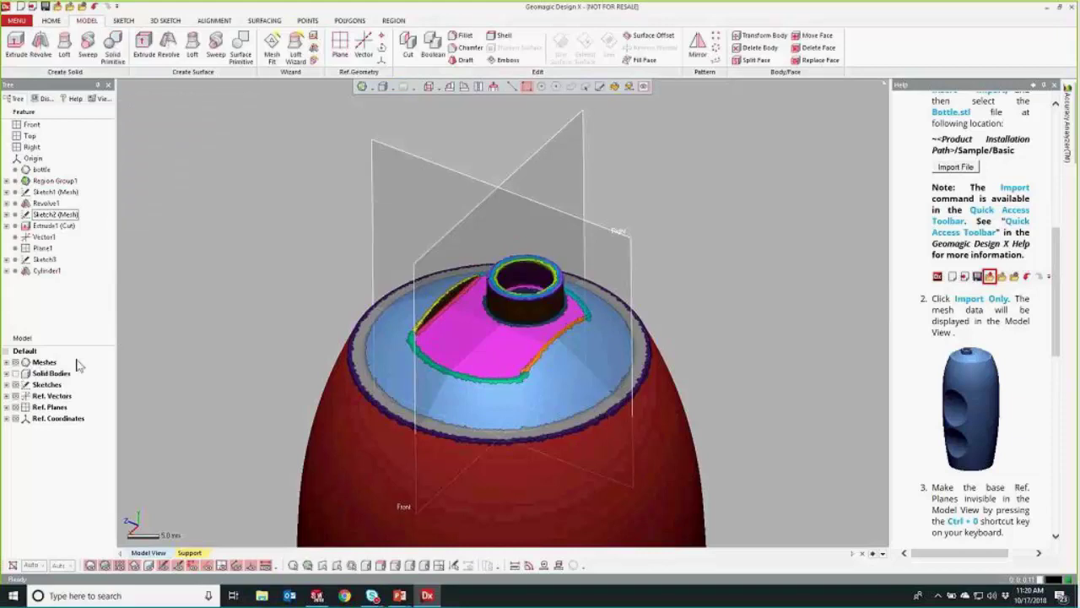
Step: Fit a flat Surface Plane1 to the neck's top ring region with Extract Specific Shape
click(240, 49)
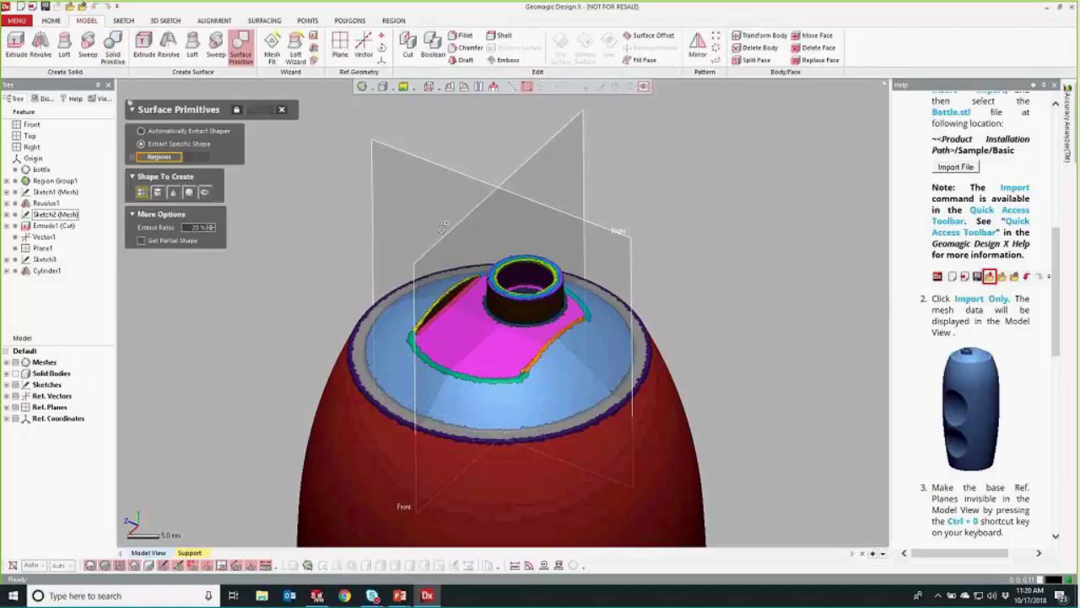
scroll(503, 190, up, 5)
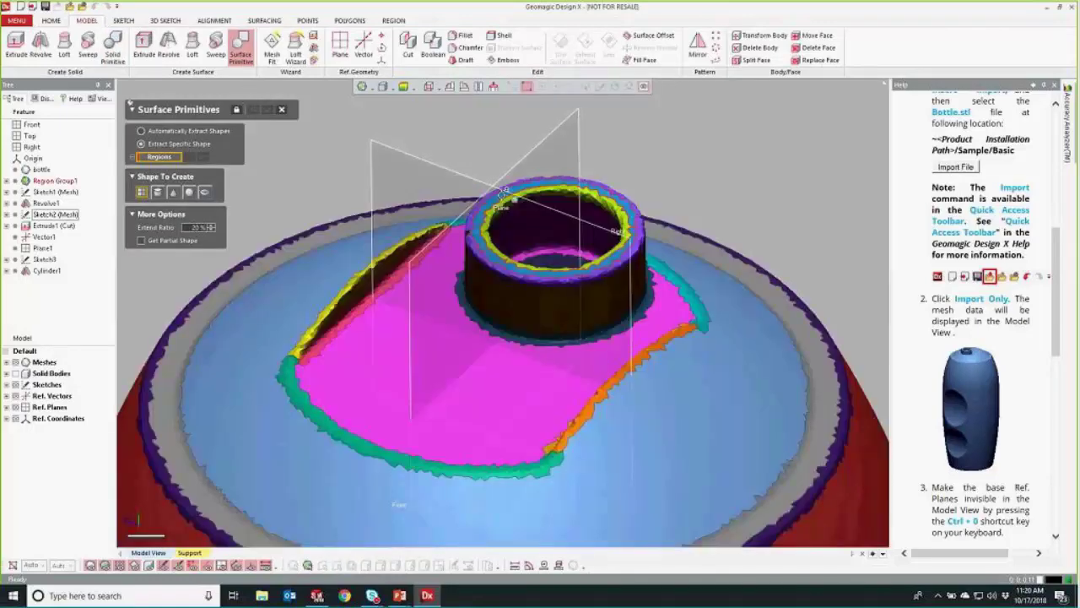
click(503, 190)
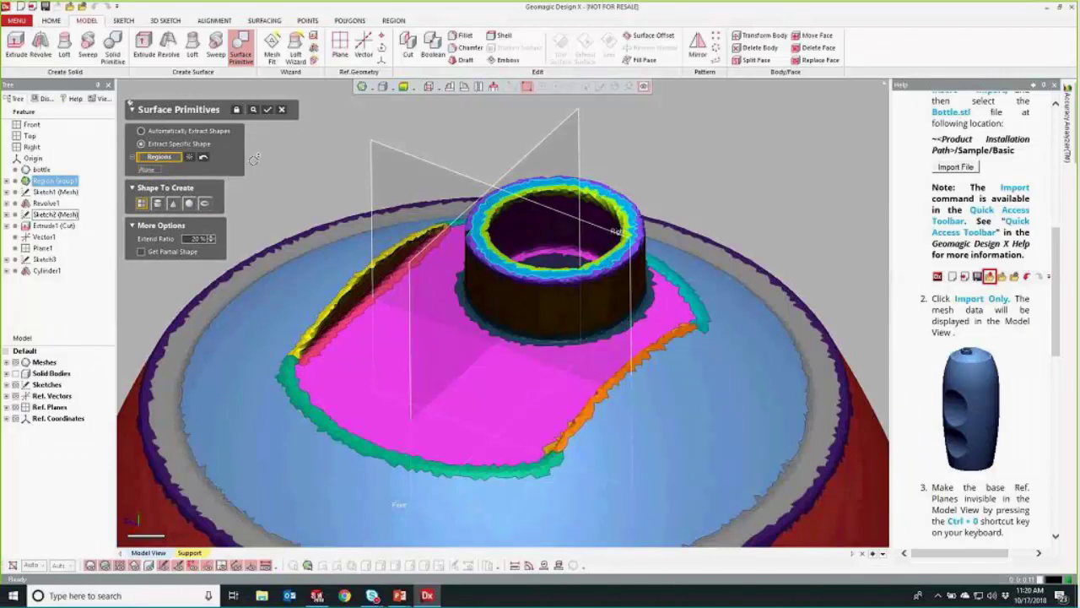
click(267, 110)
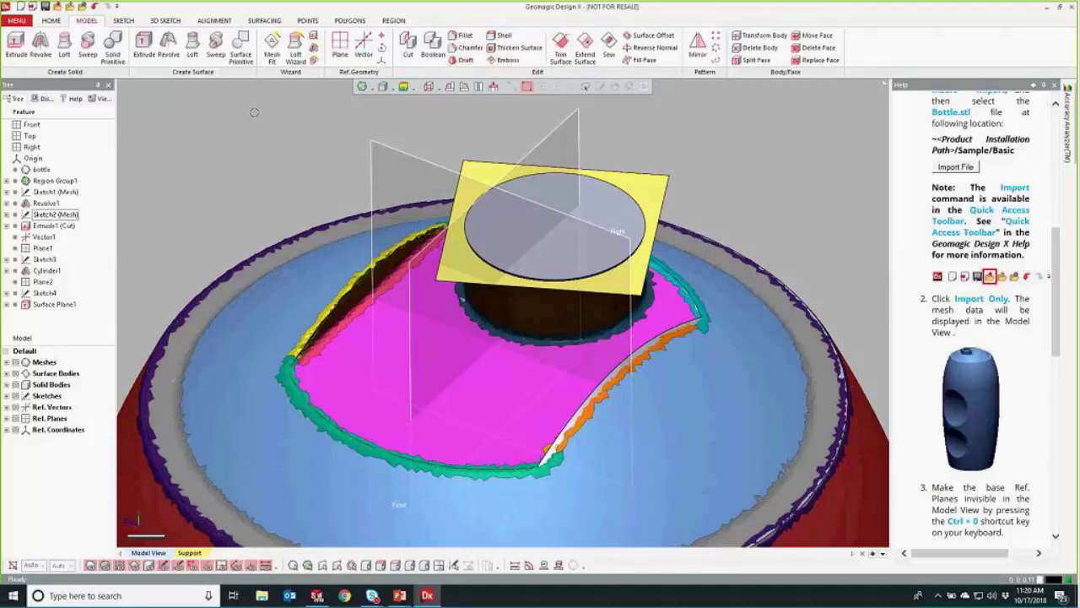
Step: Boolean-cut Cylinder1 with Surface Plane1 and expand the Solid Bodies list
click(432, 47)
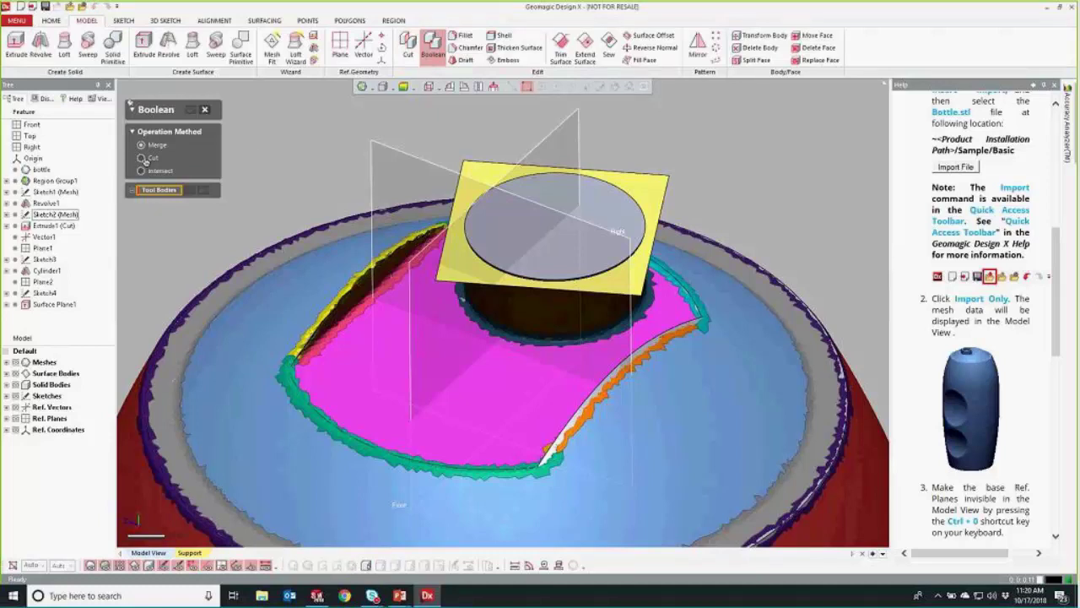
click(142, 157)
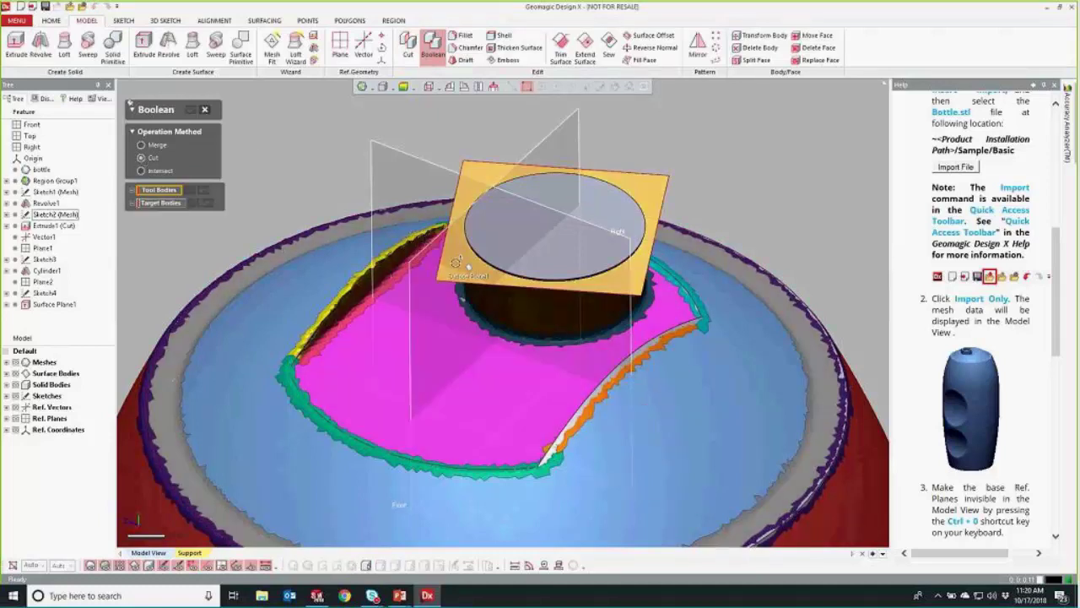
click(455, 262)
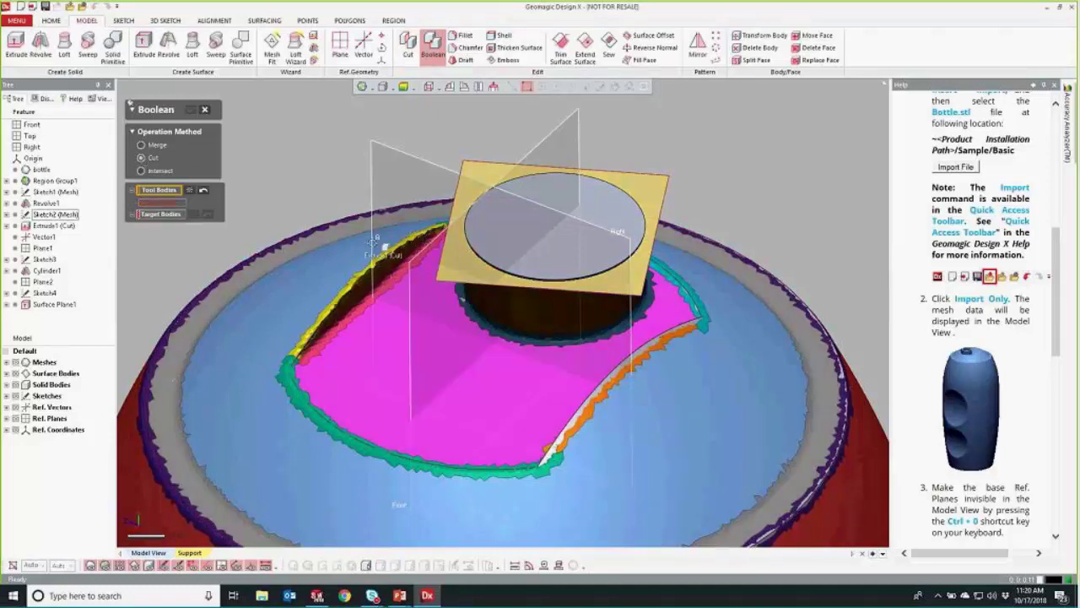
click(525, 242)
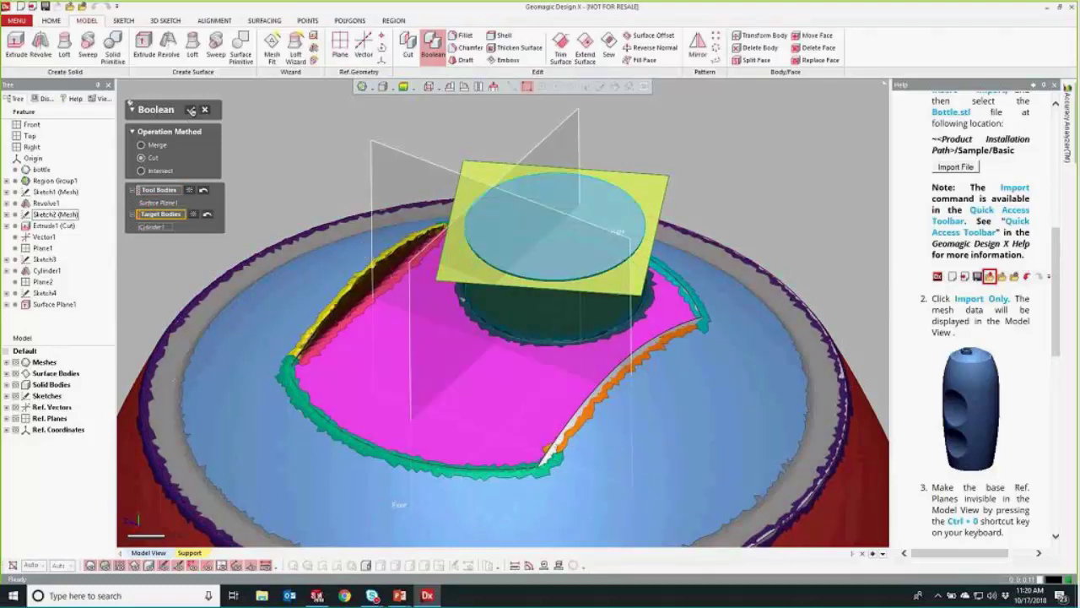
click(192, 109)
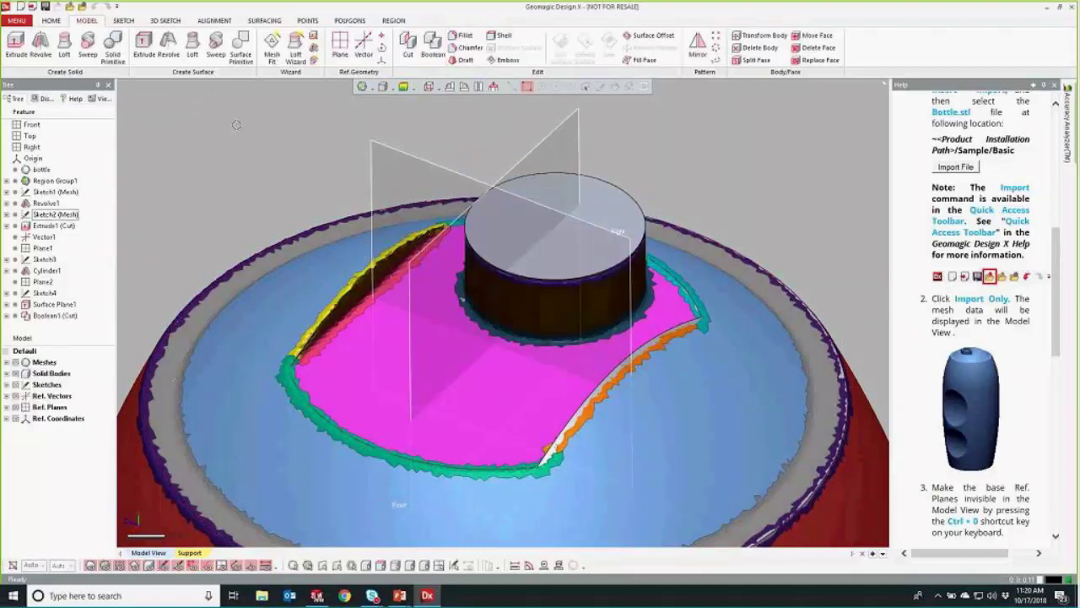
click(6, 373)
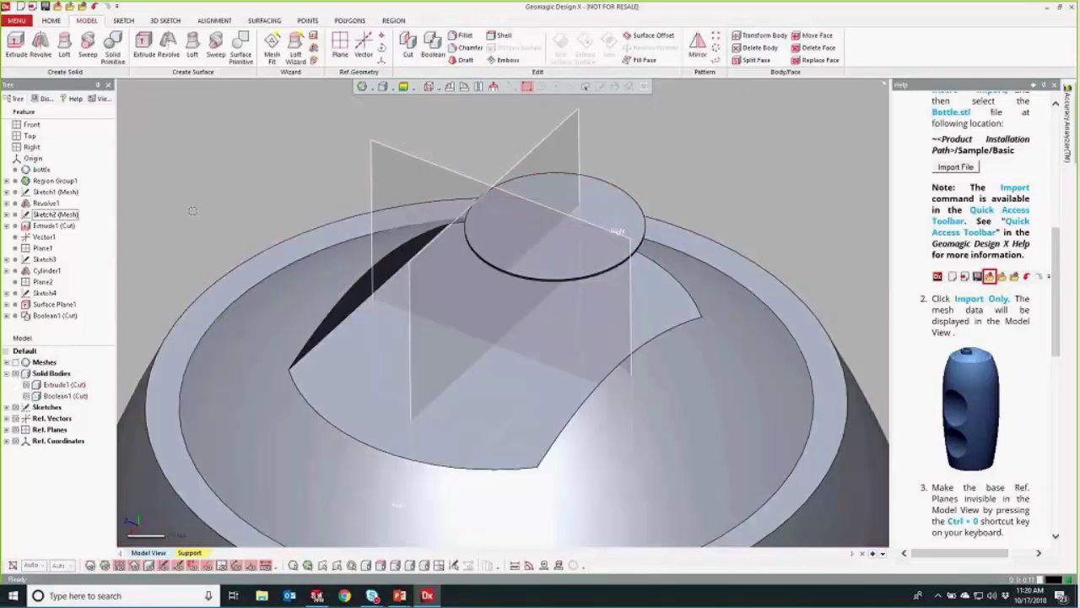
Step: Edit Boolean1, attempt an Intersect that errors, and reapply it as Cut
right_click(44, 314)
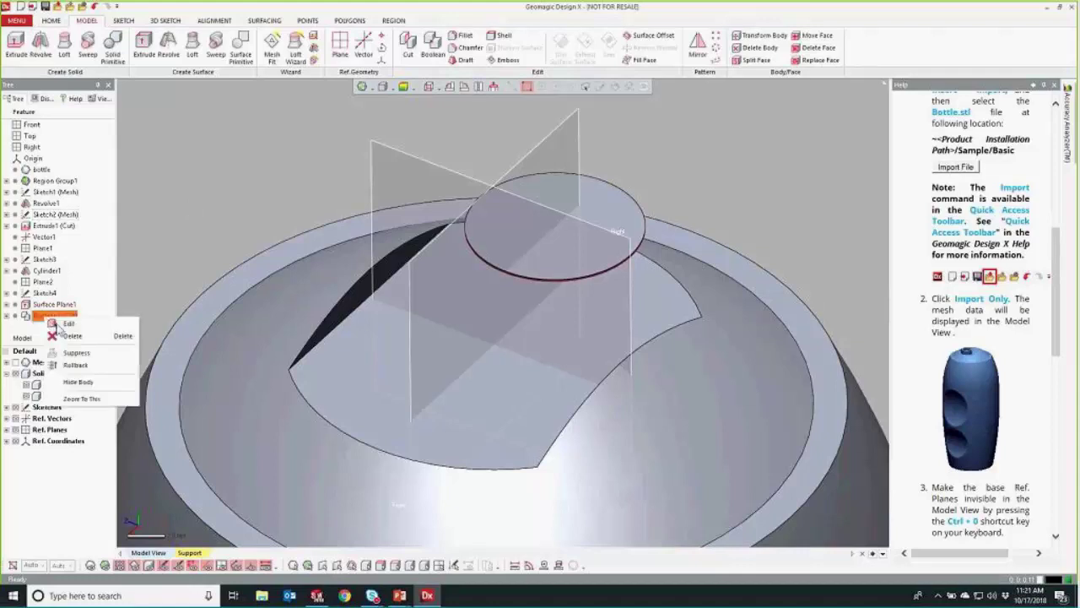
click(59, 324)
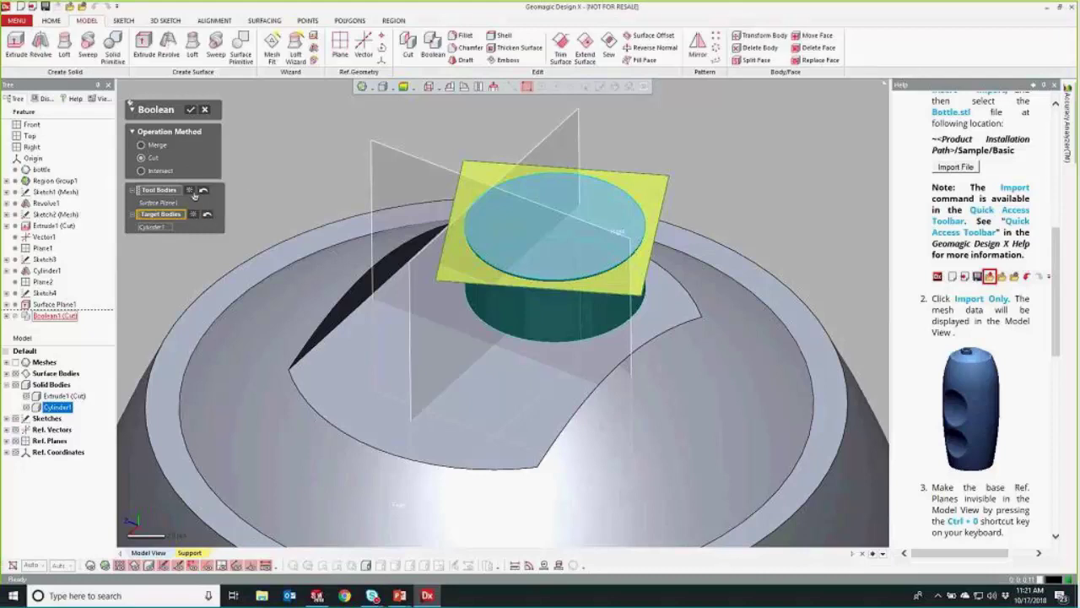
click(153, 171)
click(190, 109)
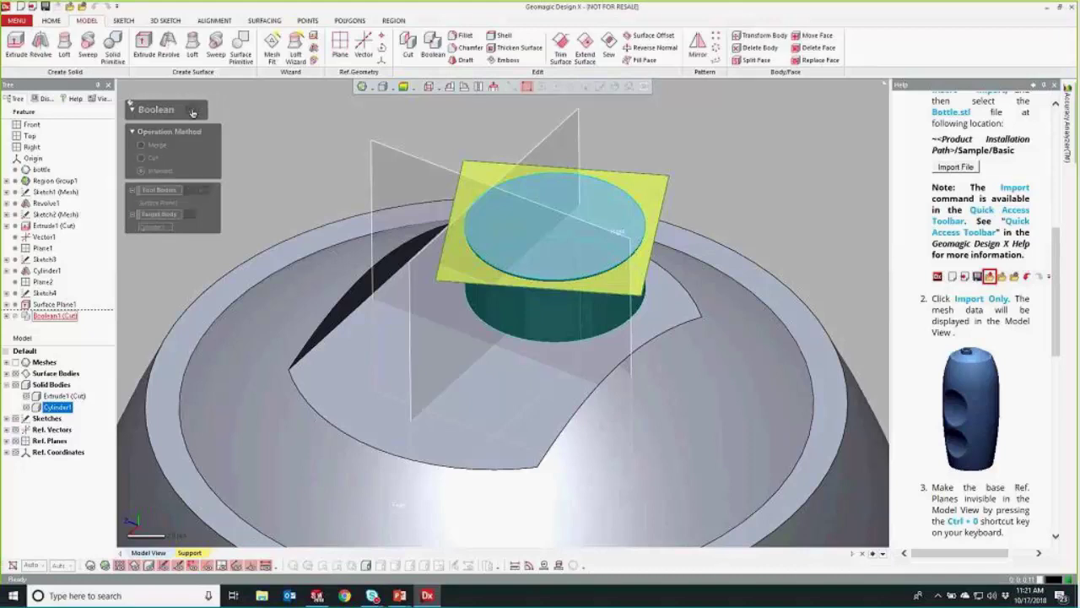
click(541, 316)
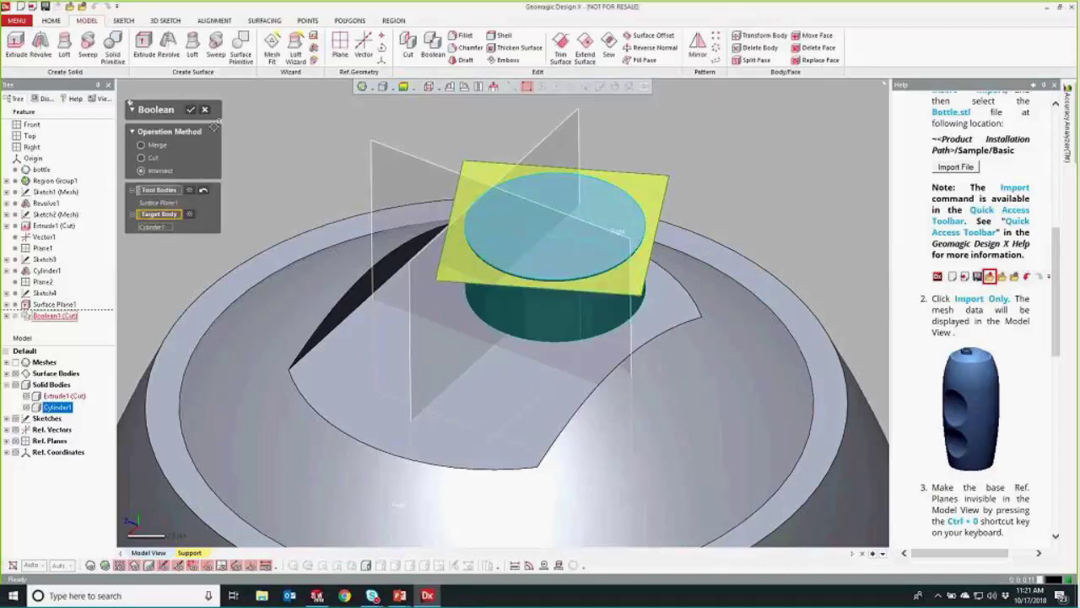
click(153, 158)
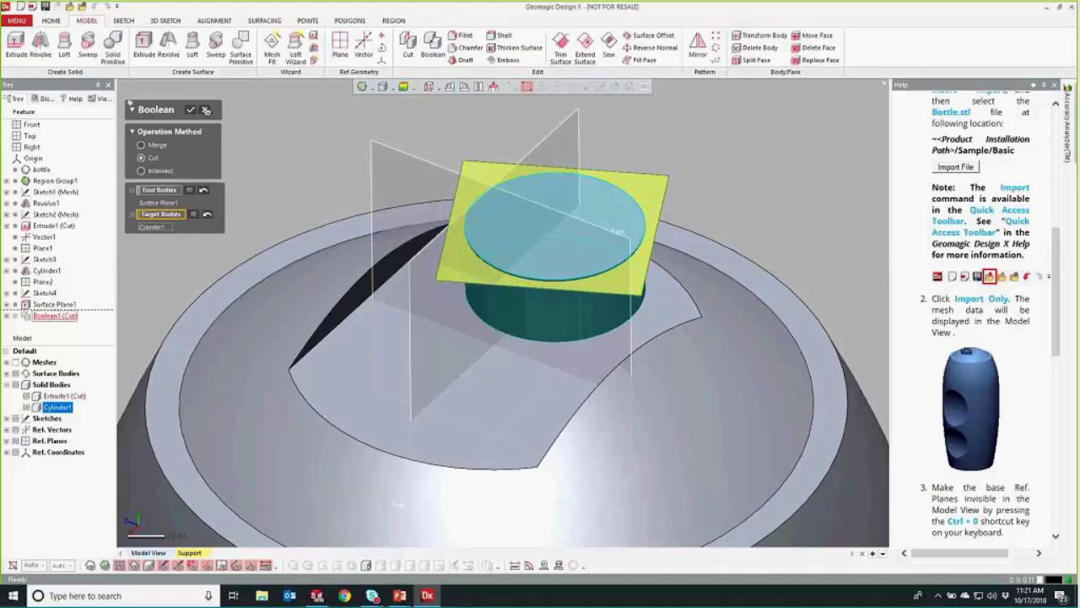
click(191, 109)
Step: Start a Cut command, cancel it, and dismiss the Boolean1 context menu
click(408, 47)
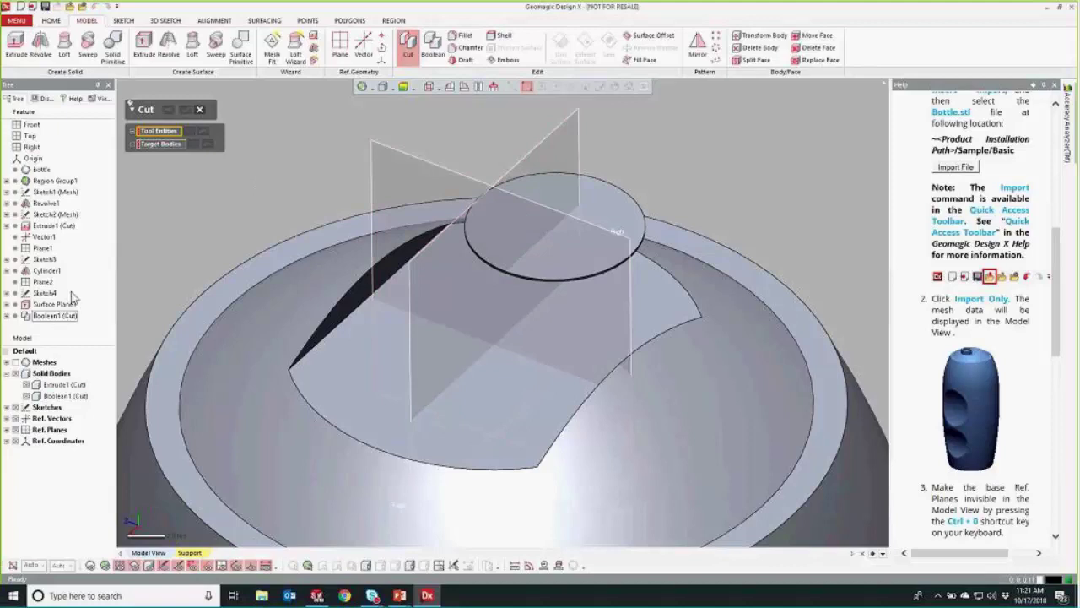
key(Escape)
right_click(59, 316)
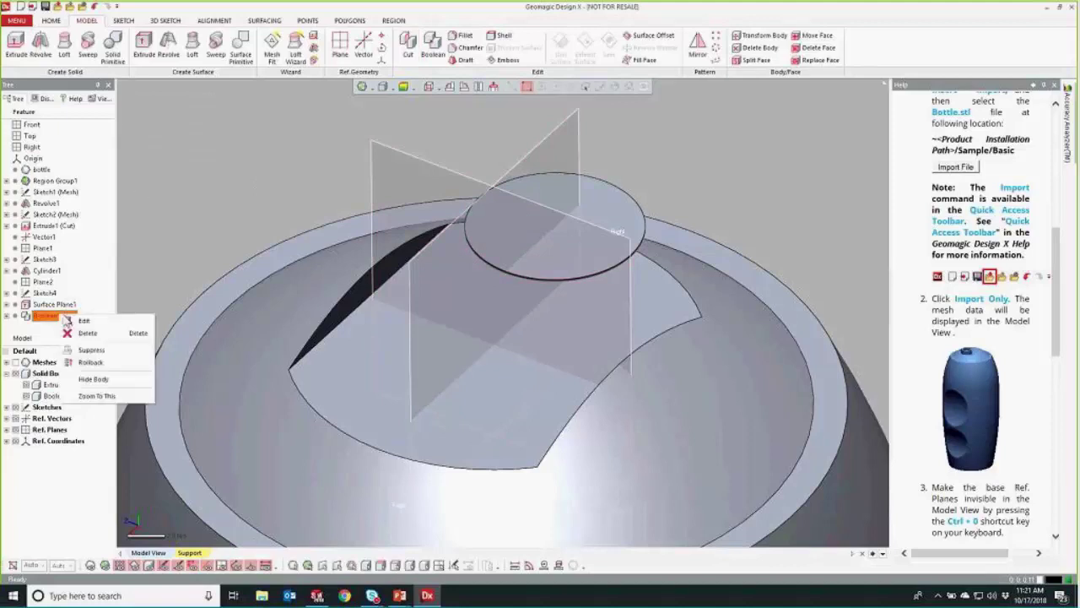
key(Escape)
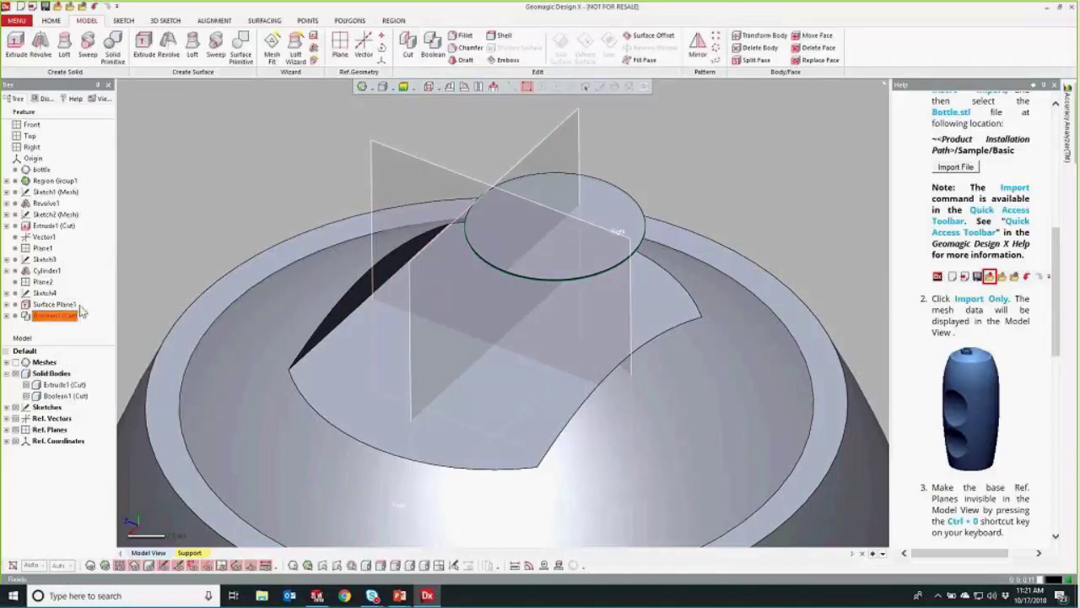
right_click(30, 316)
key(Escape)
Step: Reopen Boolean1, retry Intersect, then reapply as Cut with Cylinder1 as target
double_click(51, 315)
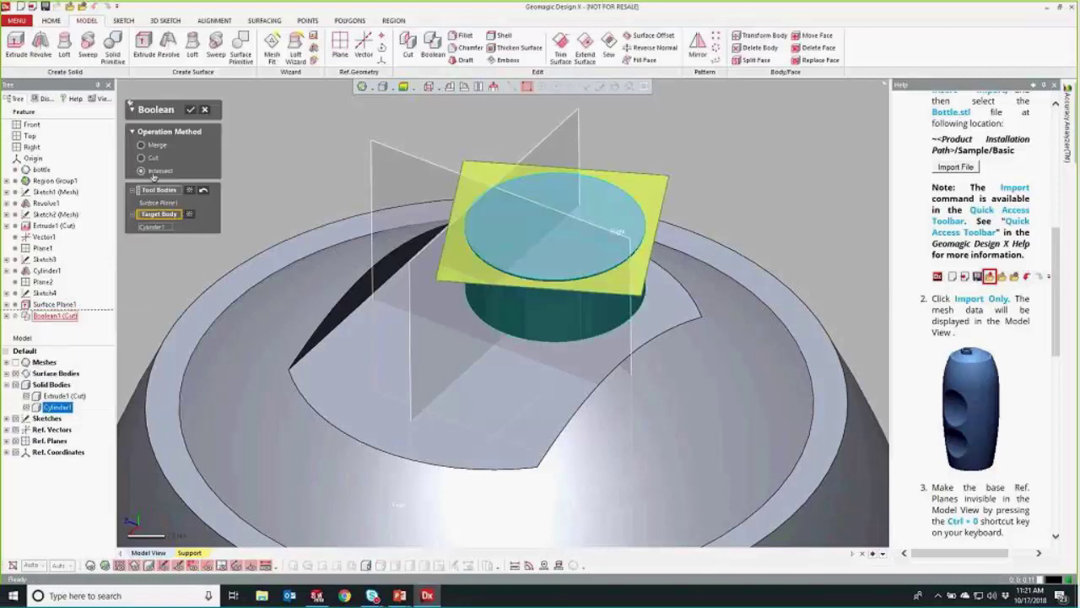
click(189, 217)
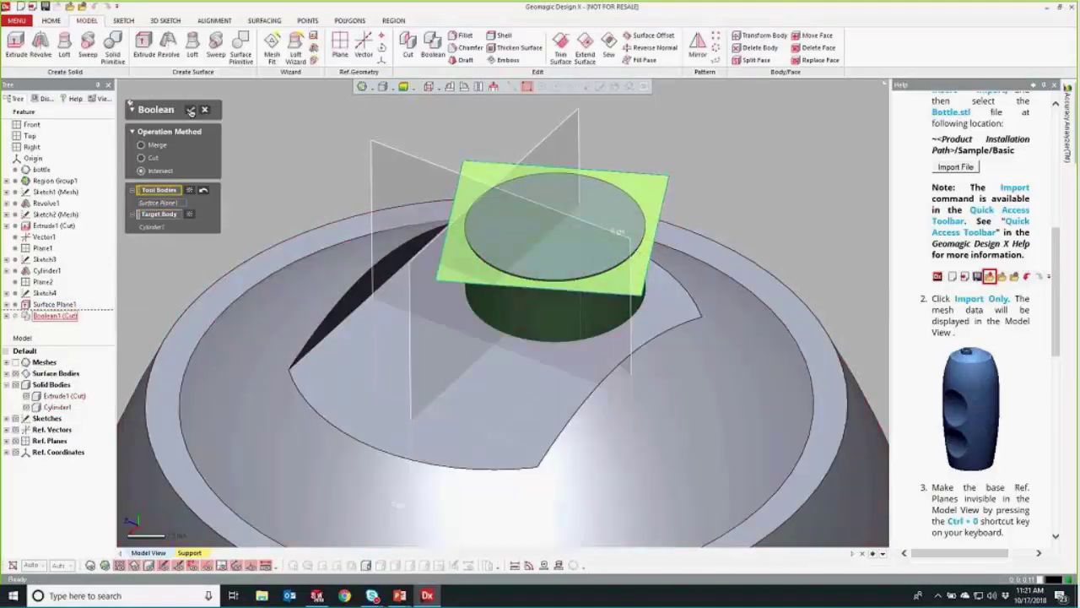
click(191, 110)
click(536, 312)
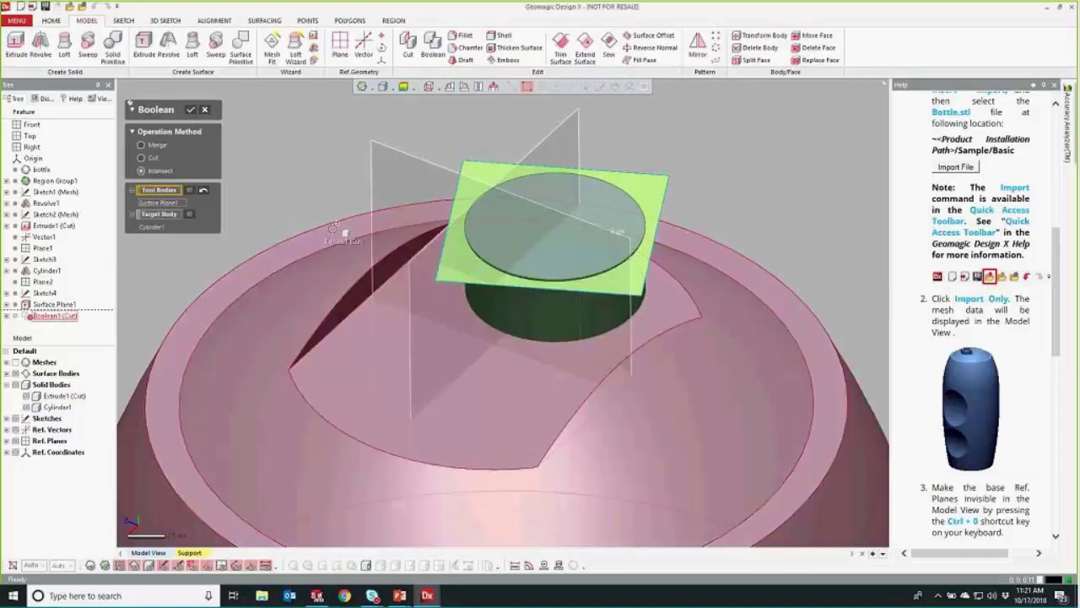
click(152, 159)
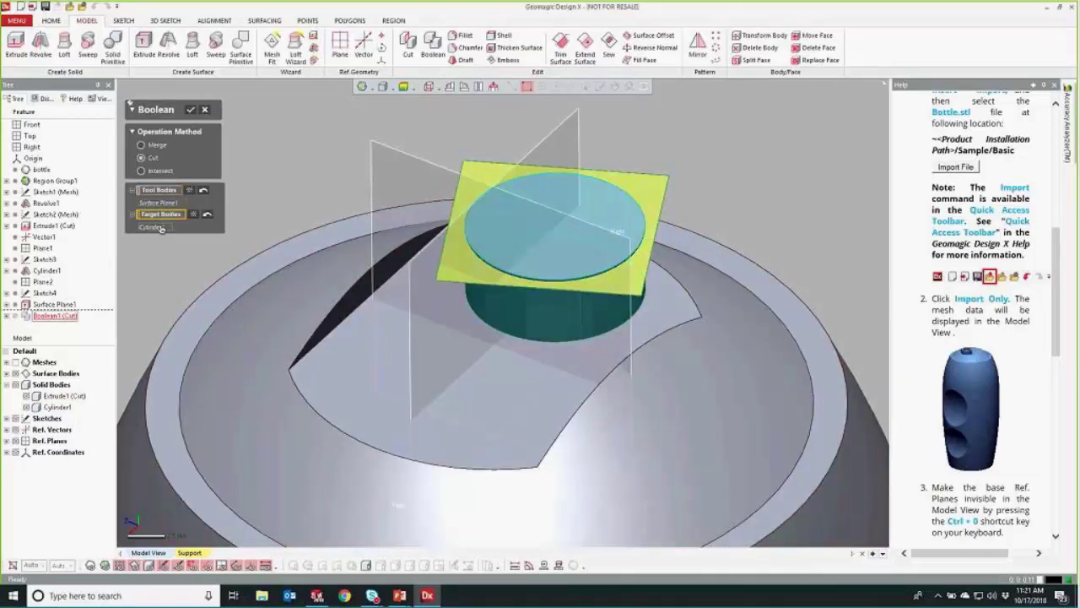
click(161, 228)
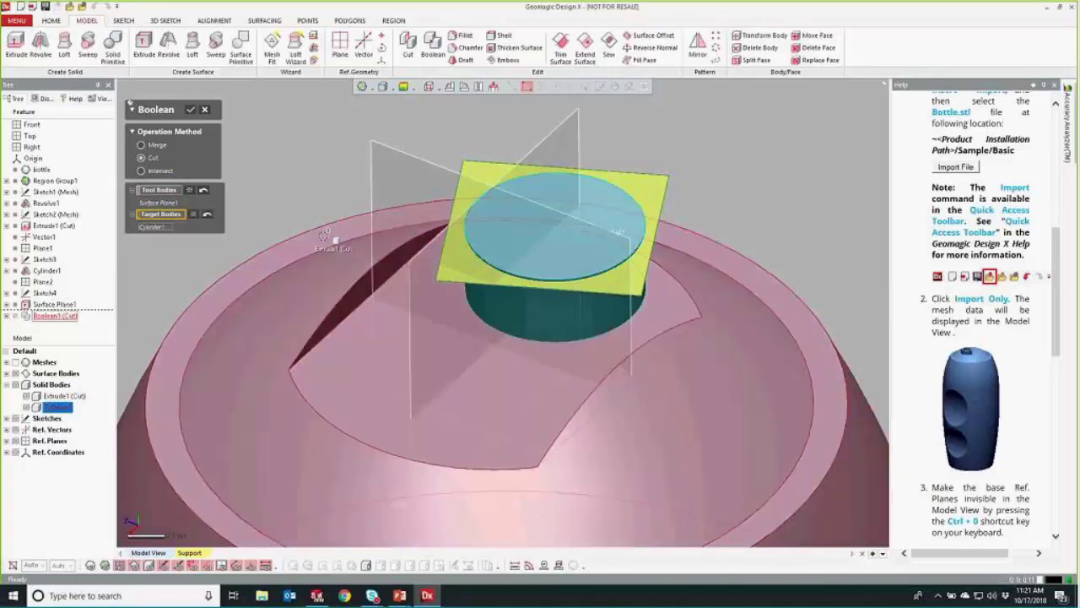
click(190, 109)
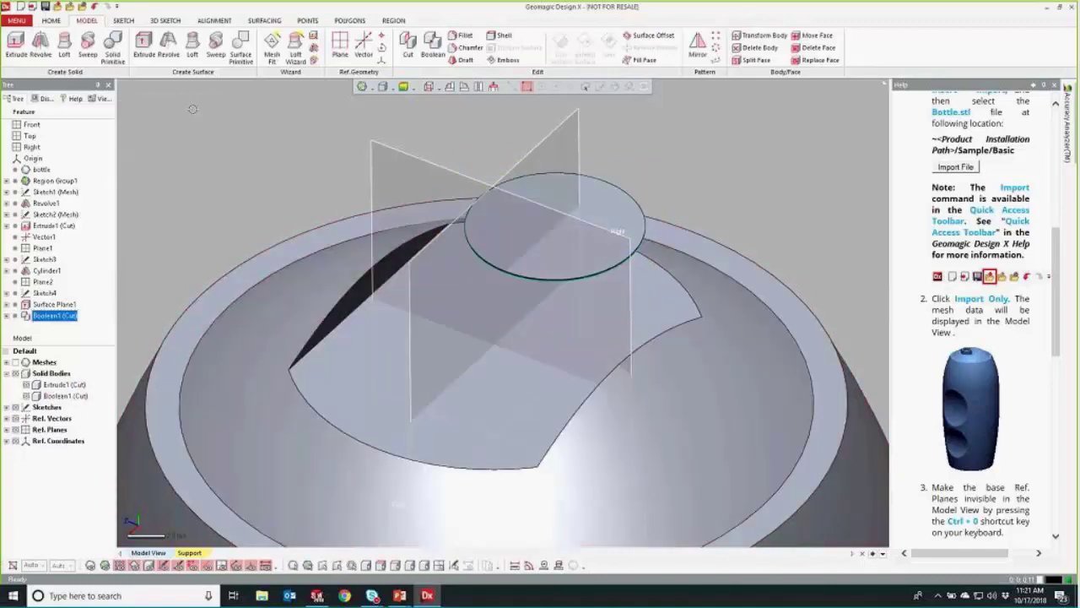
Step: Delete the Boolean1 (Cut) feature and confirm with Yes
right_click(55, 316)
click(83, 330)
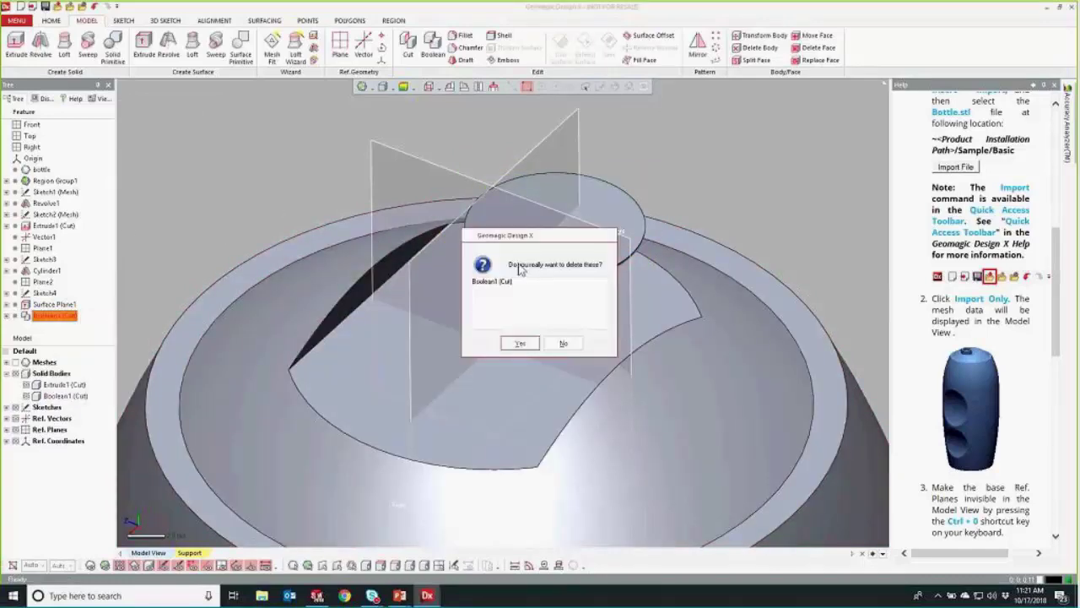
click(521, 342)
Step: Cut the cylinder with Surface Plane1 as tool, keeping the cylinder as remaining body (Cut1)
click(408, 46)
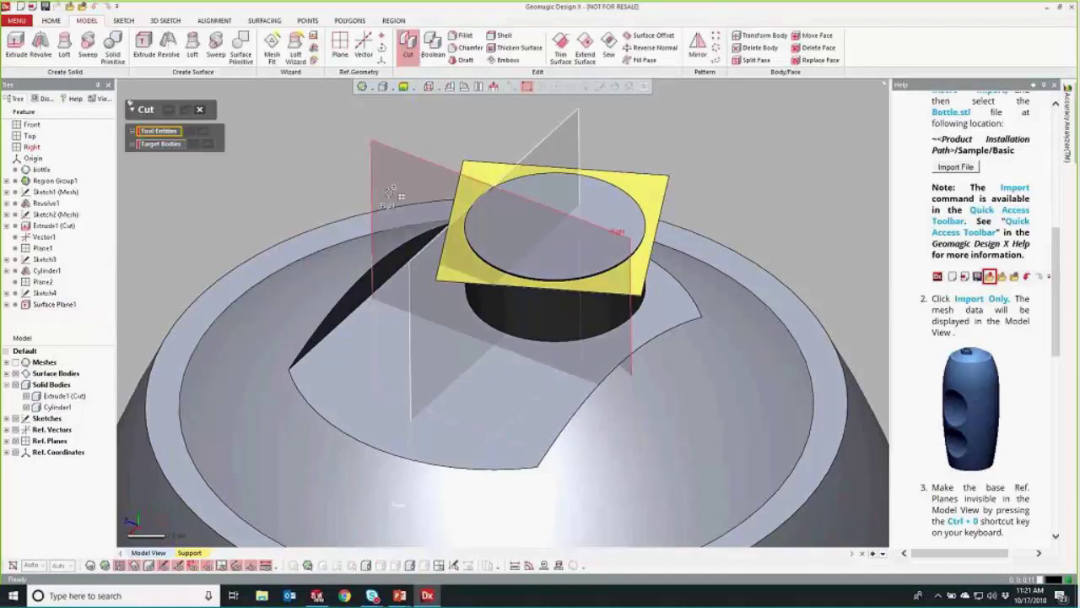
click(478, 173)
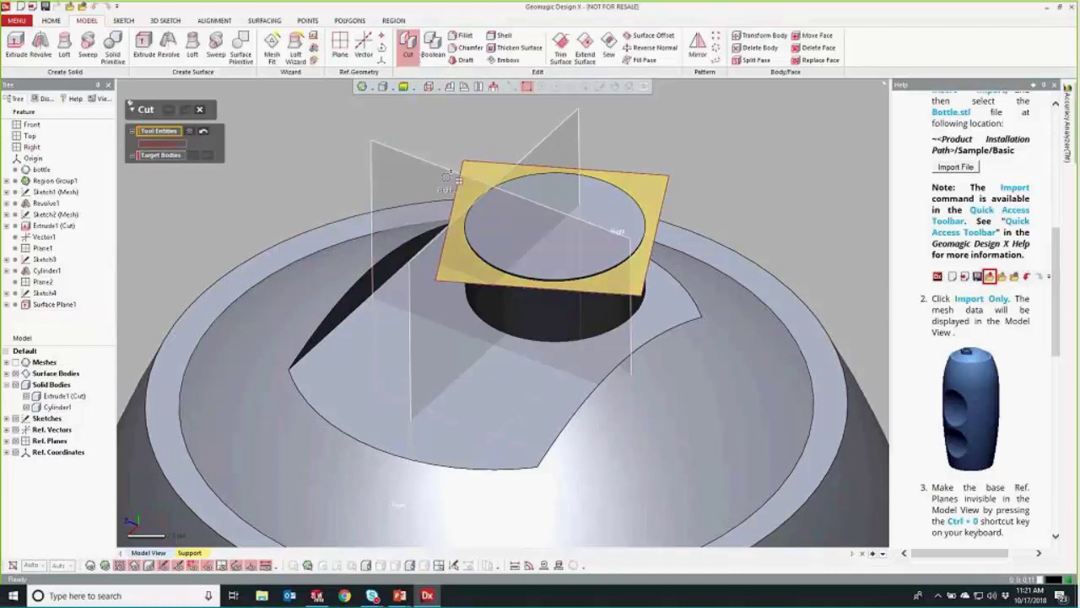
click(486, 308)
click(168, 109)
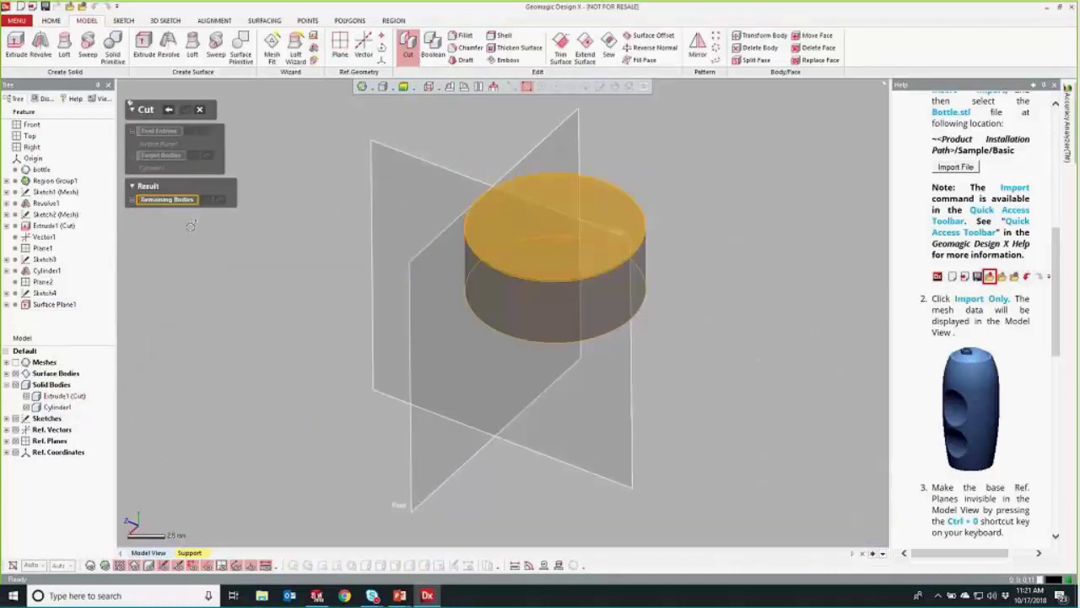
click(512, 290)
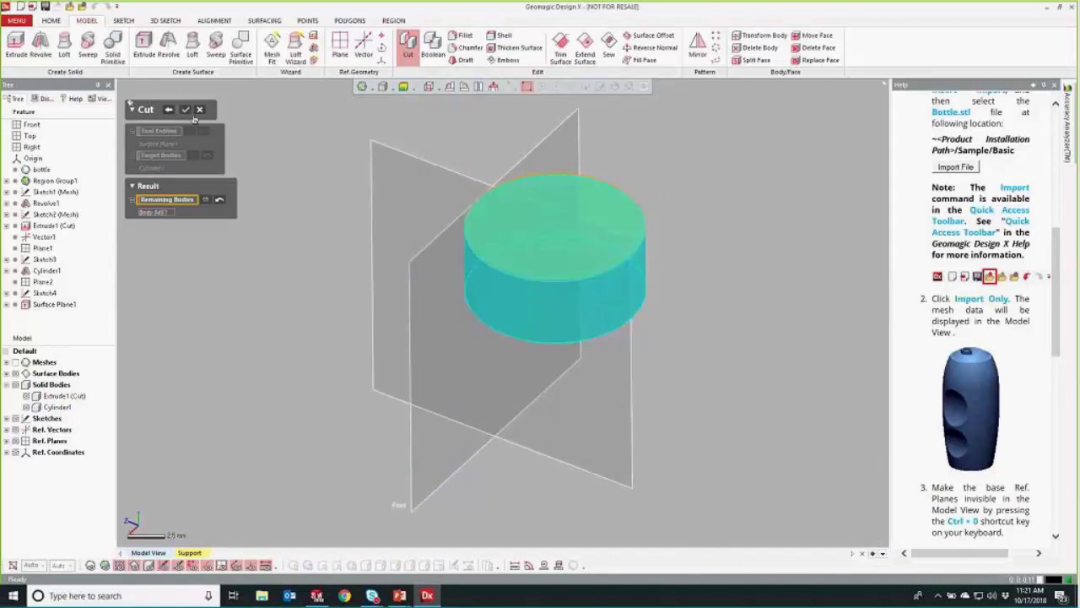
click(186, 110)
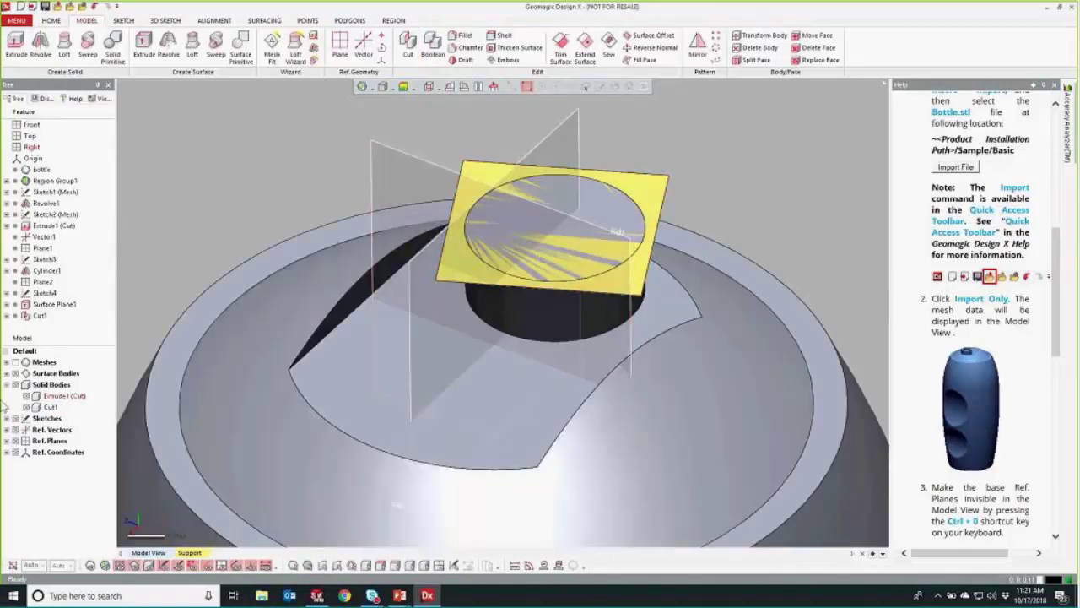
Step: Hide the surface plane and merge the bottle body and trimmed cylinder into Boolean1 (Merge)
click(15, 373)
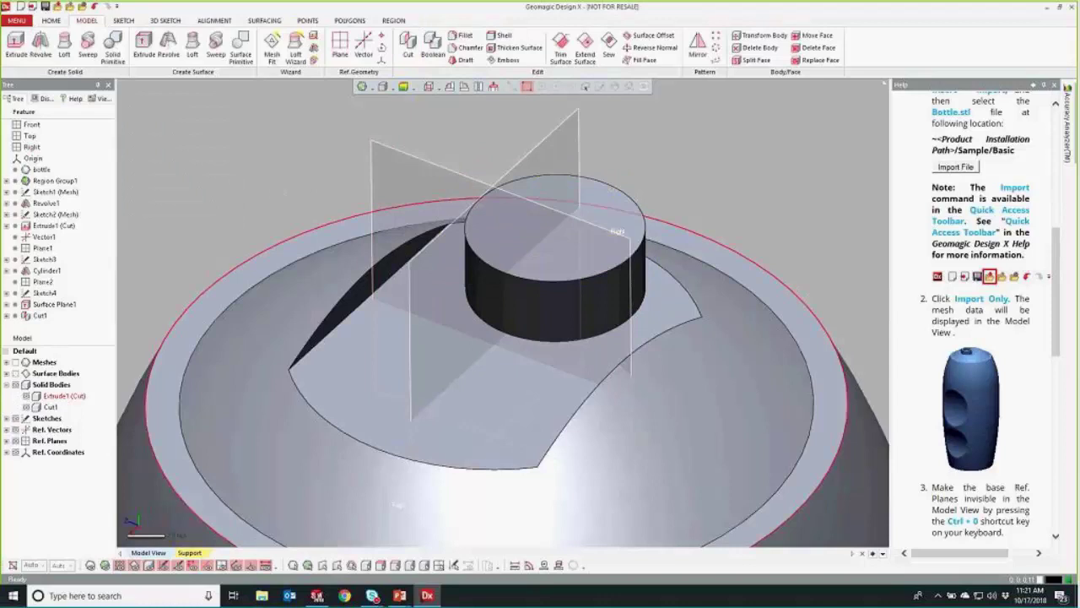
key(ctrl+1)
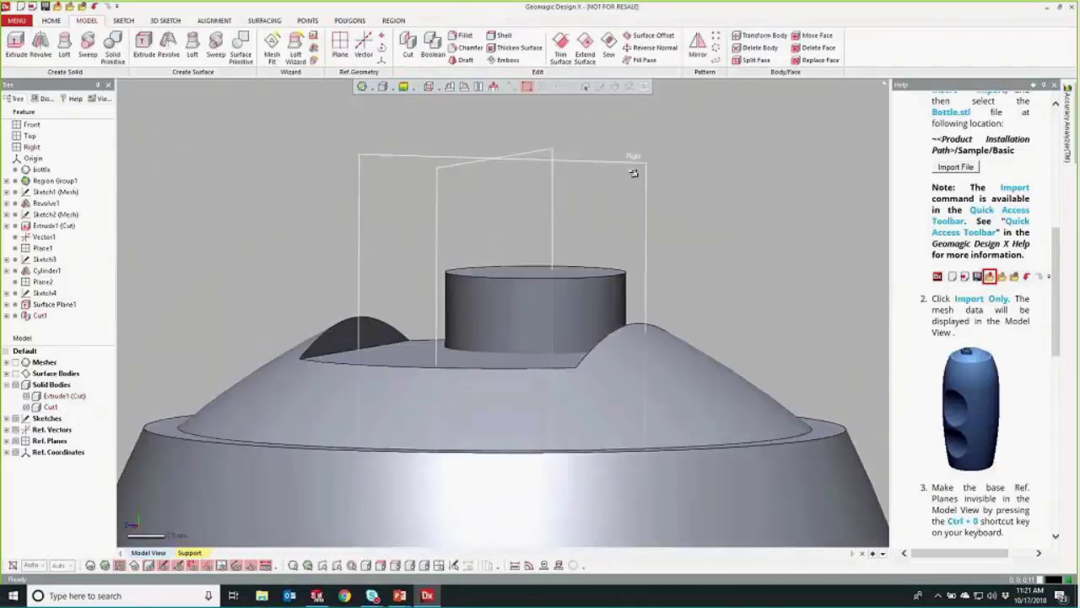
right_drag(546, 243, 304, 386)
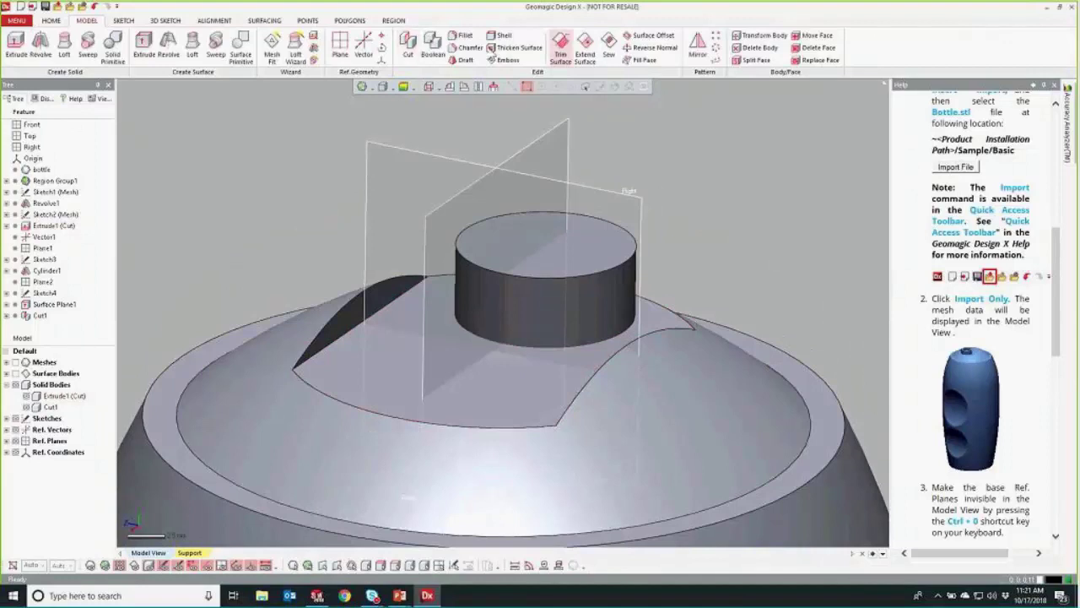
click(432, 44)
click(157, 145)
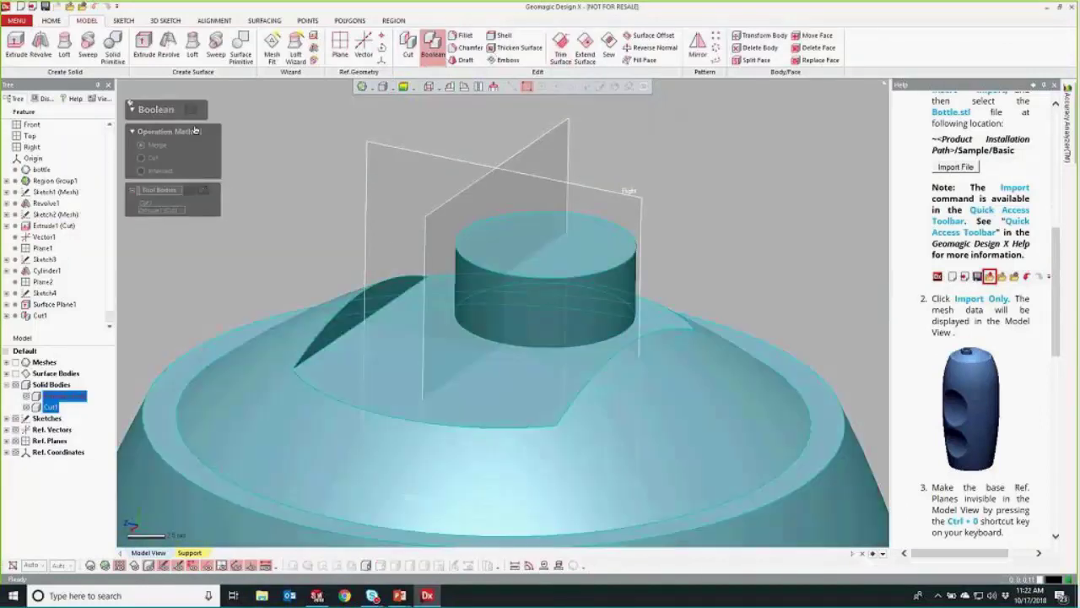
click(191, 109)
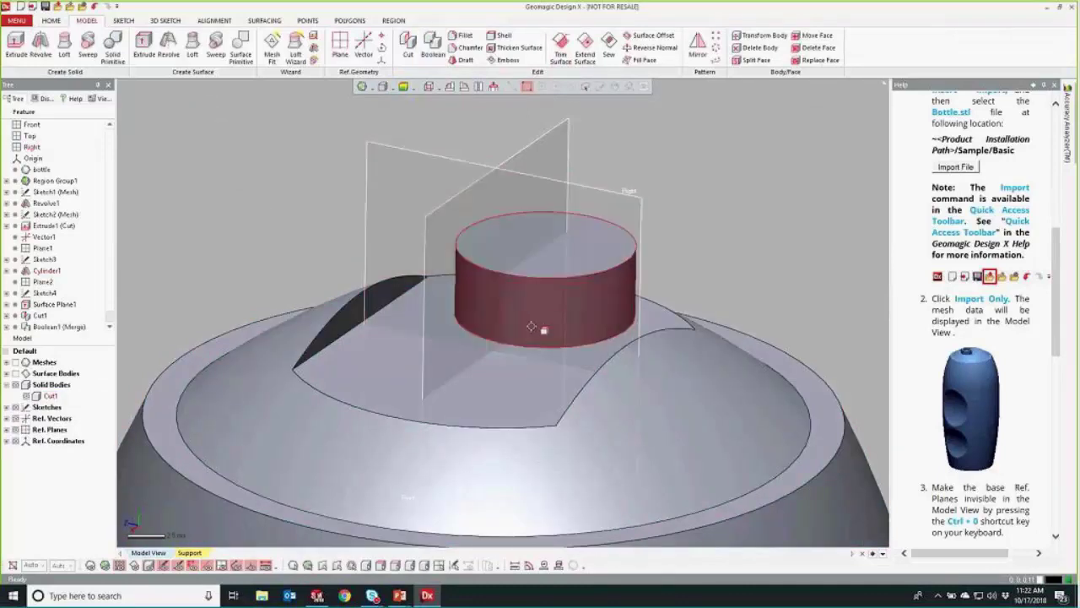
scroll(542, 319, down, 5)
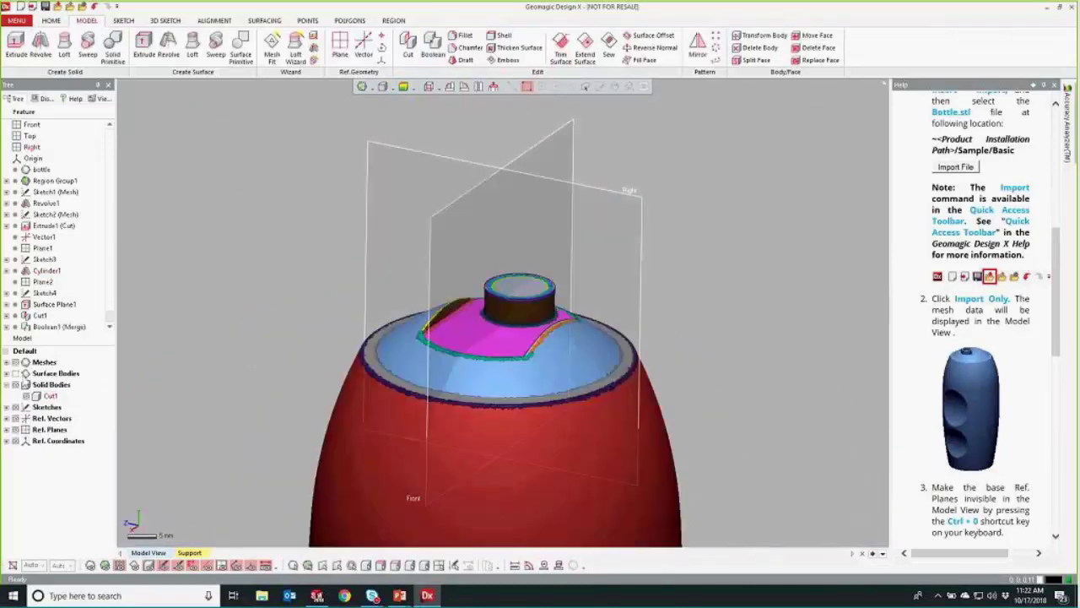
scroll(545, 439, down, 3)
right_drag(545, 439, 129, 424)
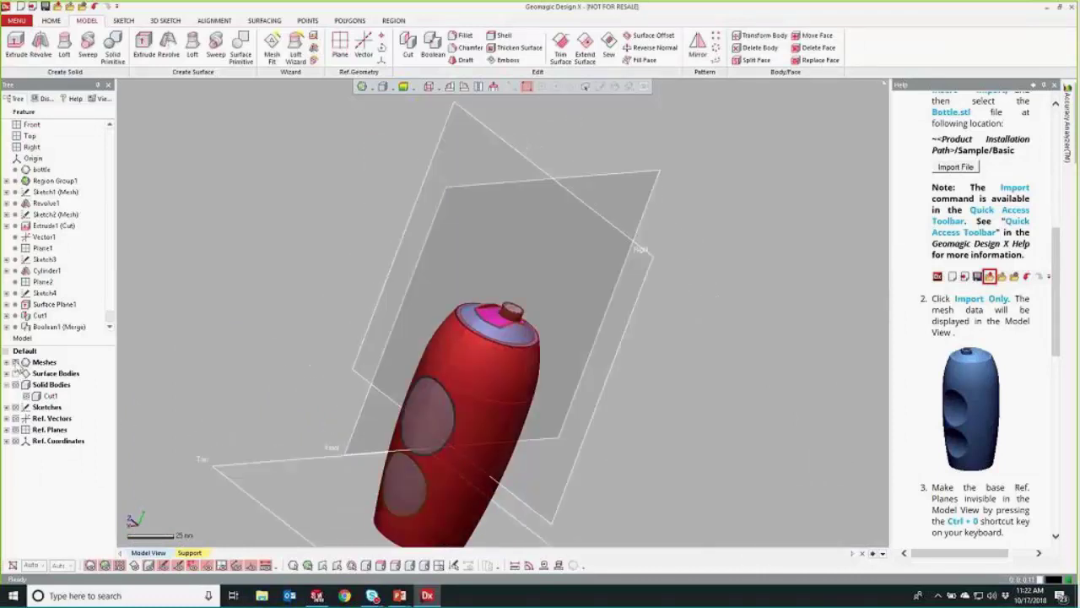
Step: Mesh Fit a surface over the upper side hole with a maximum of 8 control points
click(529, 426)
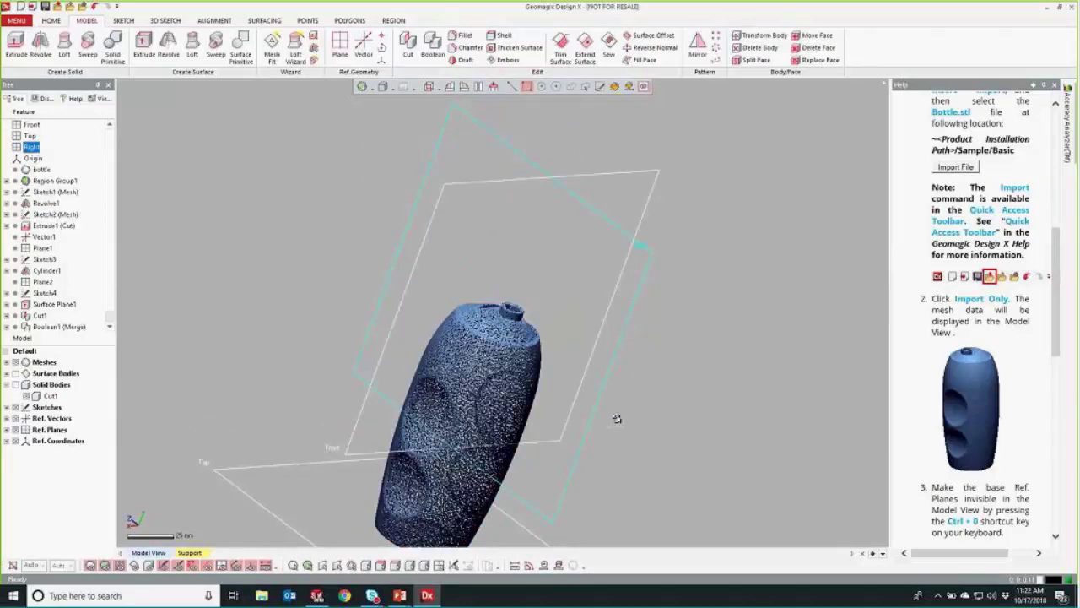
right_drag(616, 419, 309, 219)
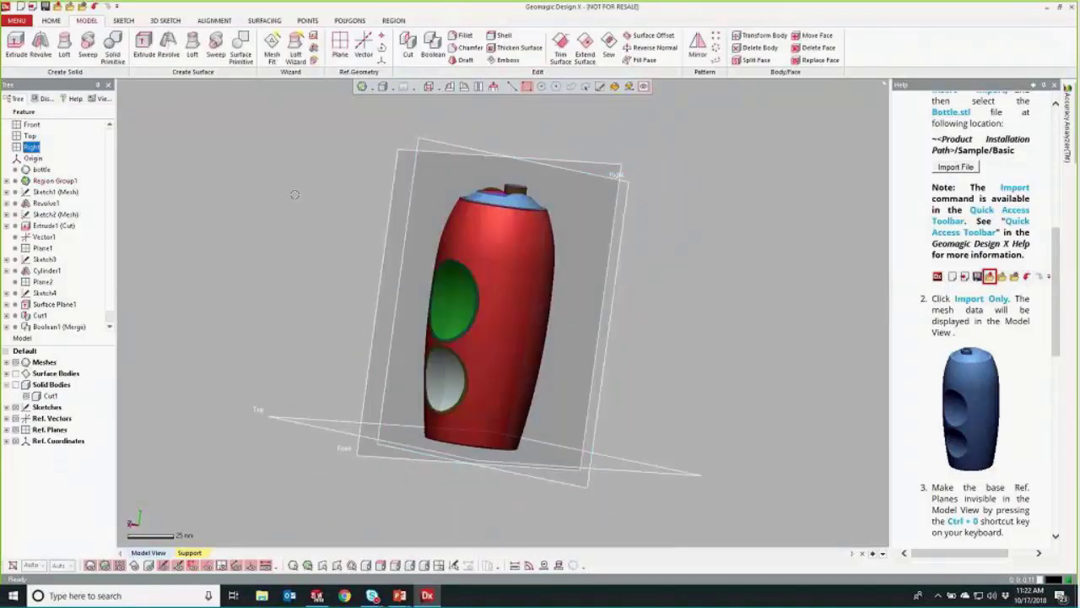
click(272, 51)
click(439, 304)
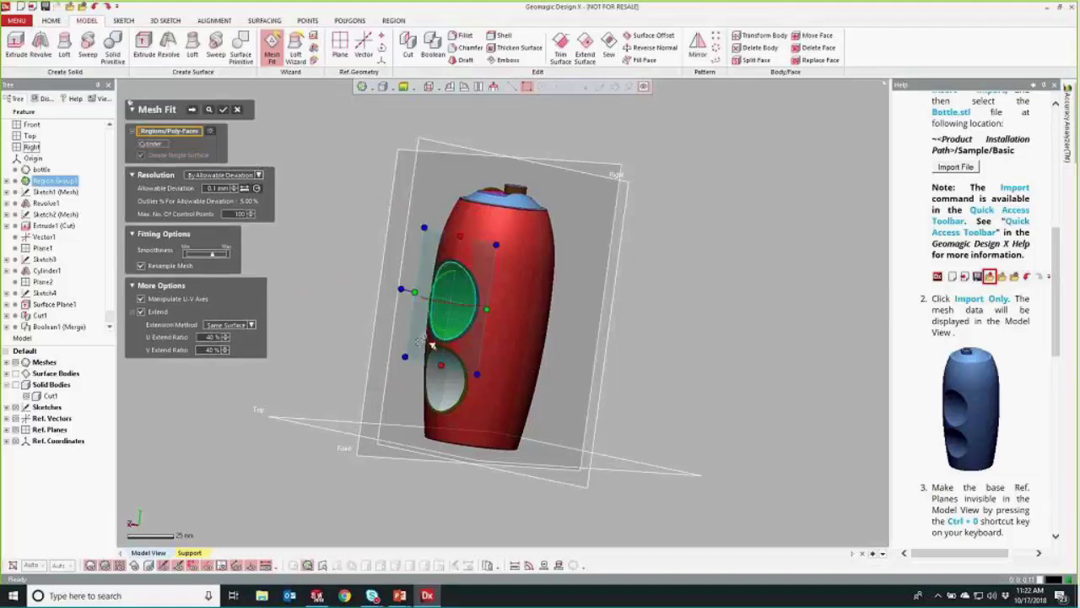
right_drag(346, 253, 363, 275)
double_click(240, 215)
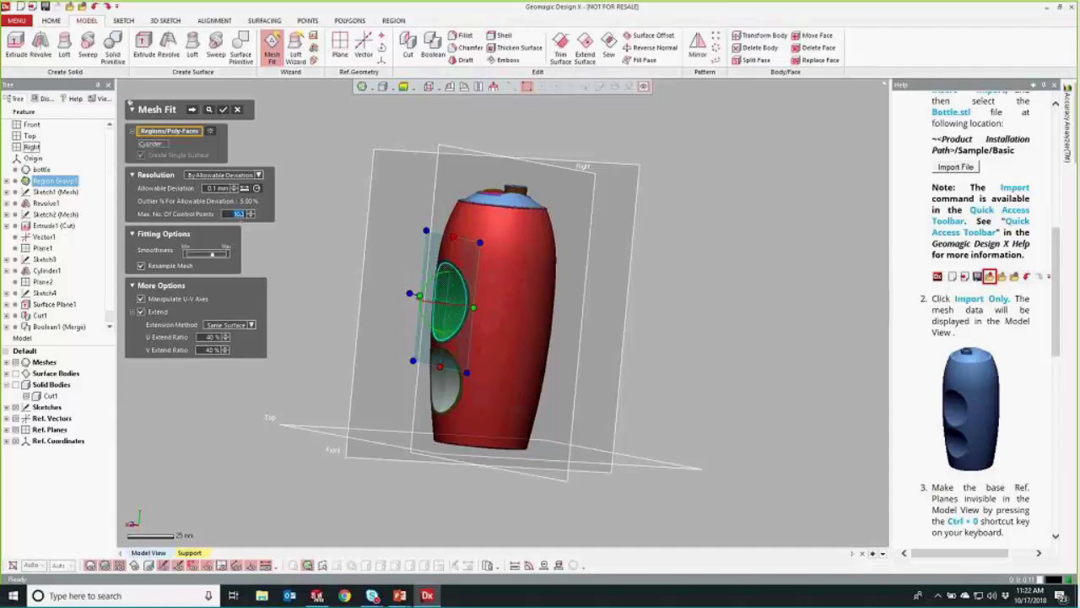
text(8)
click(191, 111)
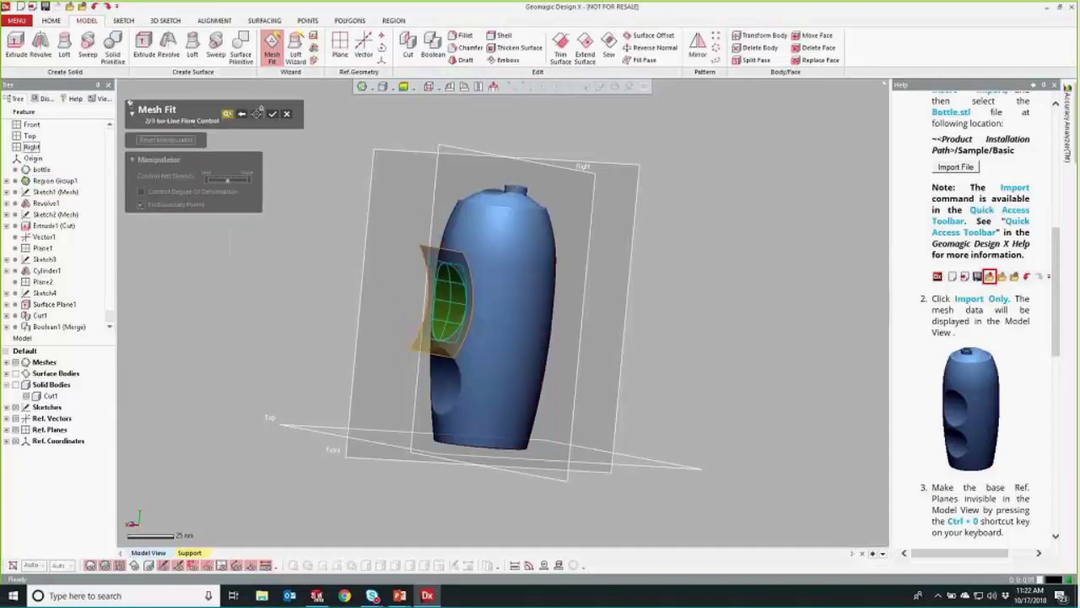
click(272, 116)
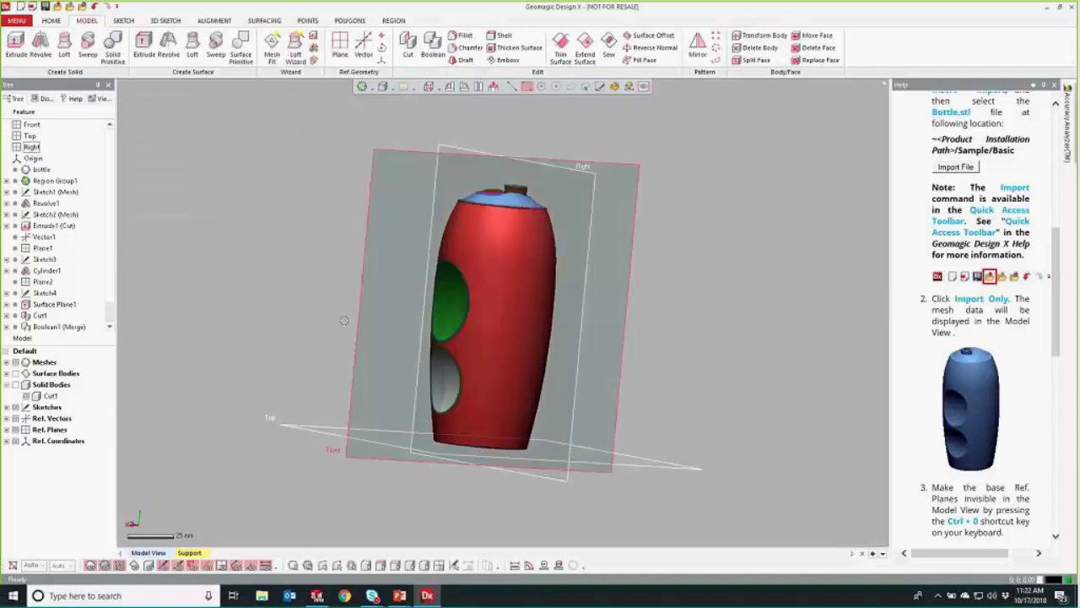
click(26, 374)
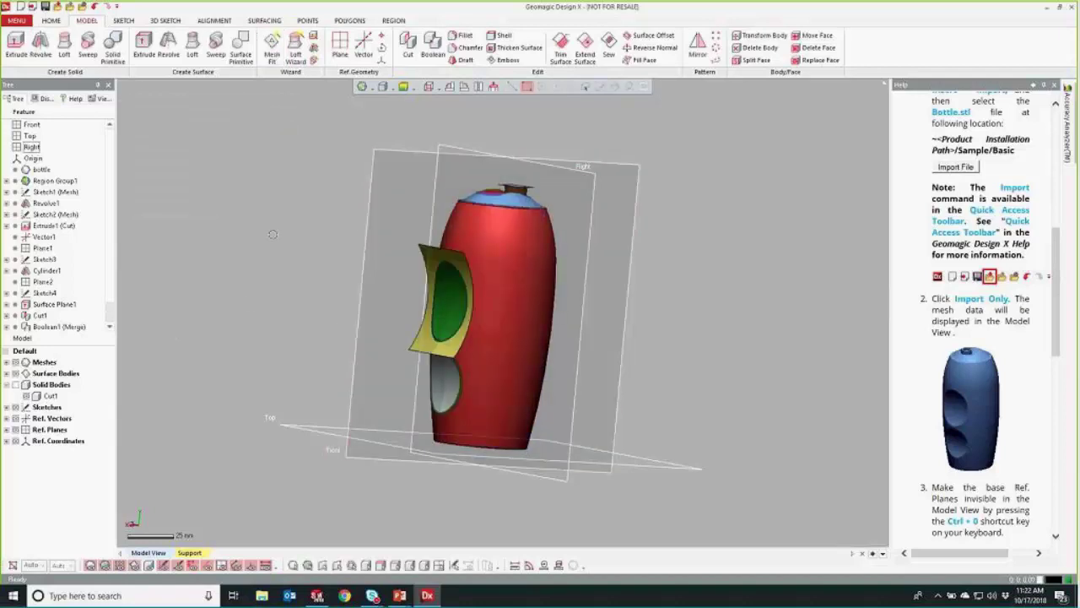
Step: Mesh Fit a second surface over the lower side hole
click(271, 49)
click(444, 381)
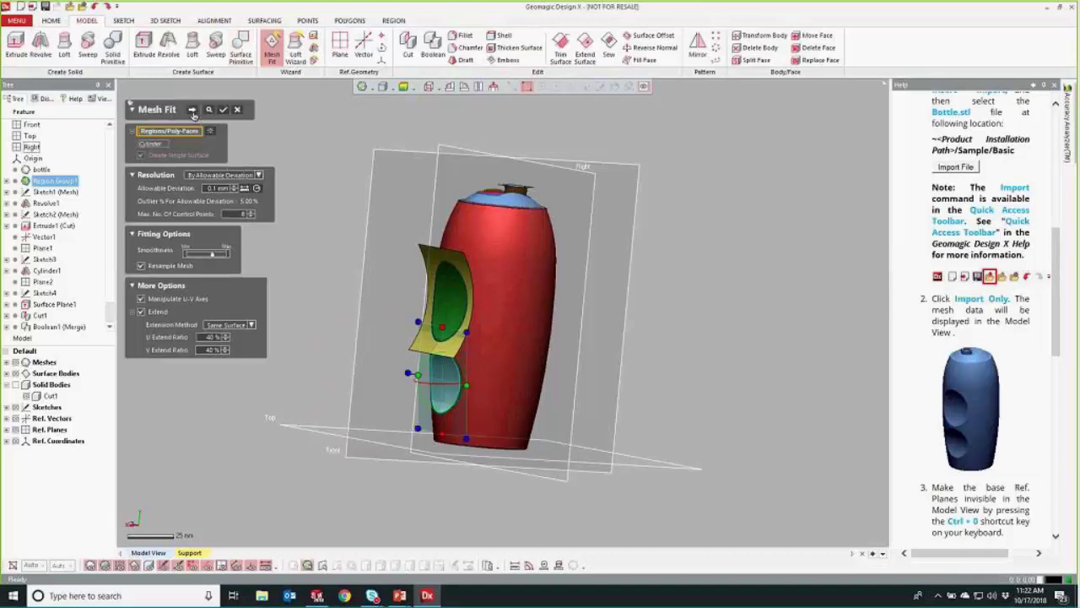
click(192, 109)
click(223, 109)
Step: Mesh Fit surfaces over the upper and lower holes on the bottle's other side
right_drag(519, 284, 439, 279)
key(ctrl+1)
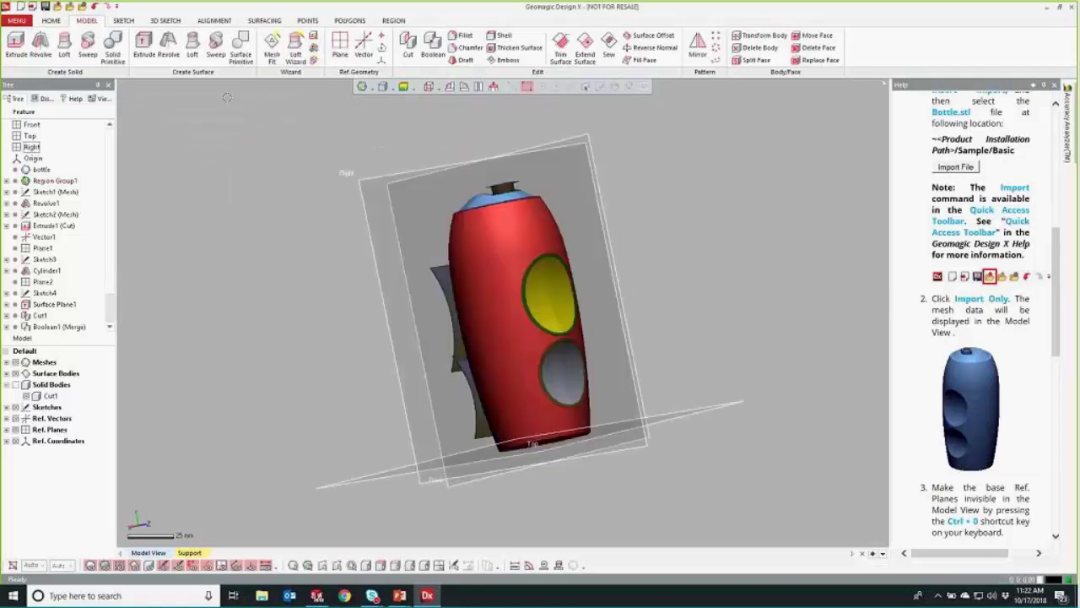
click(271, 48)
click(563, 300)
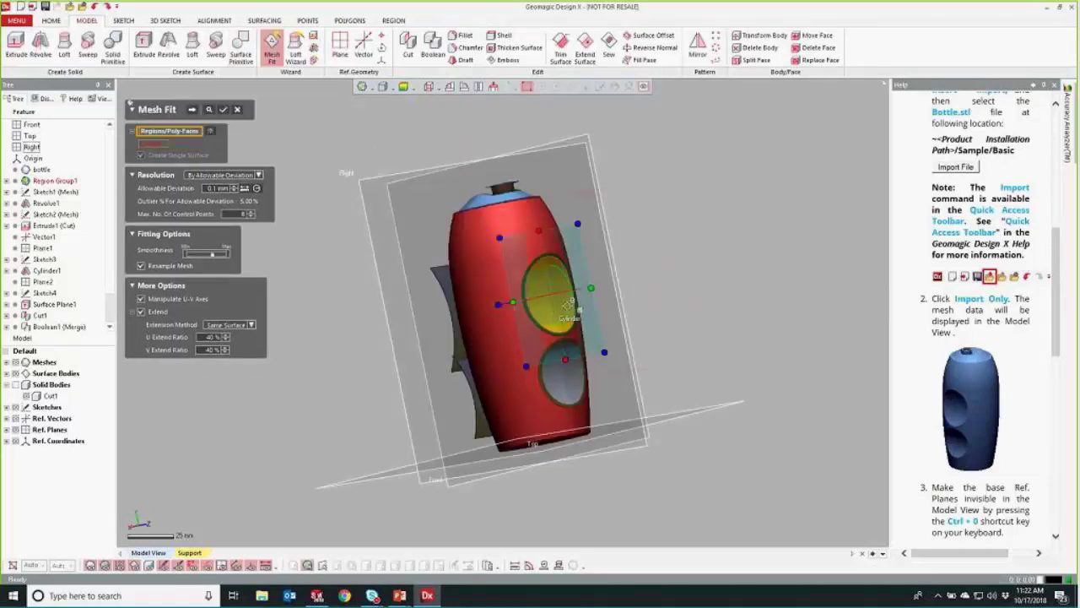
click(192, 110)
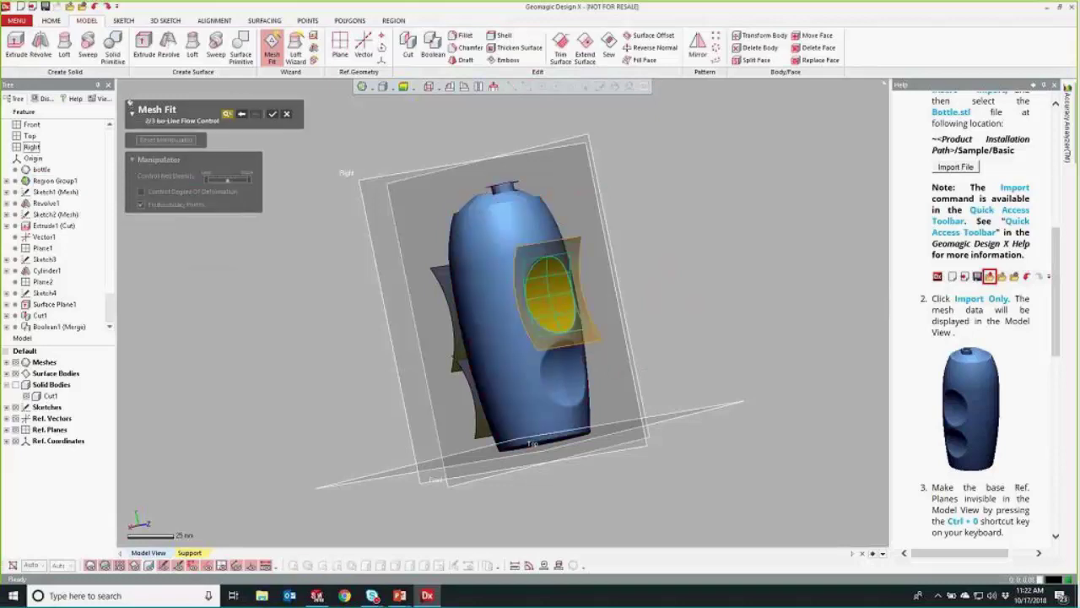
click(272, 113)
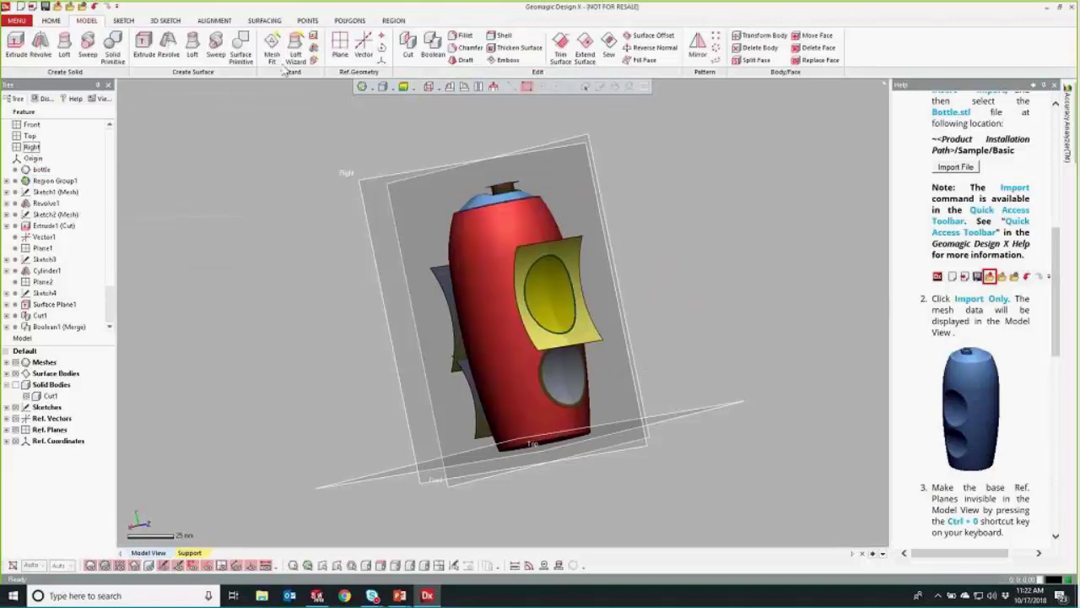
click(272, 49)
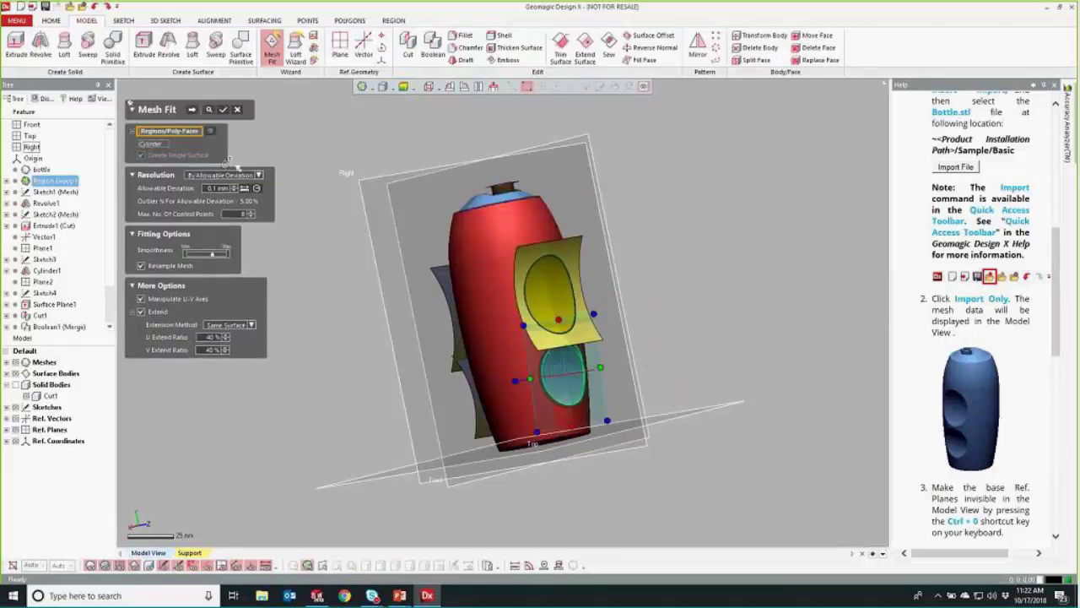
click(193, 109)
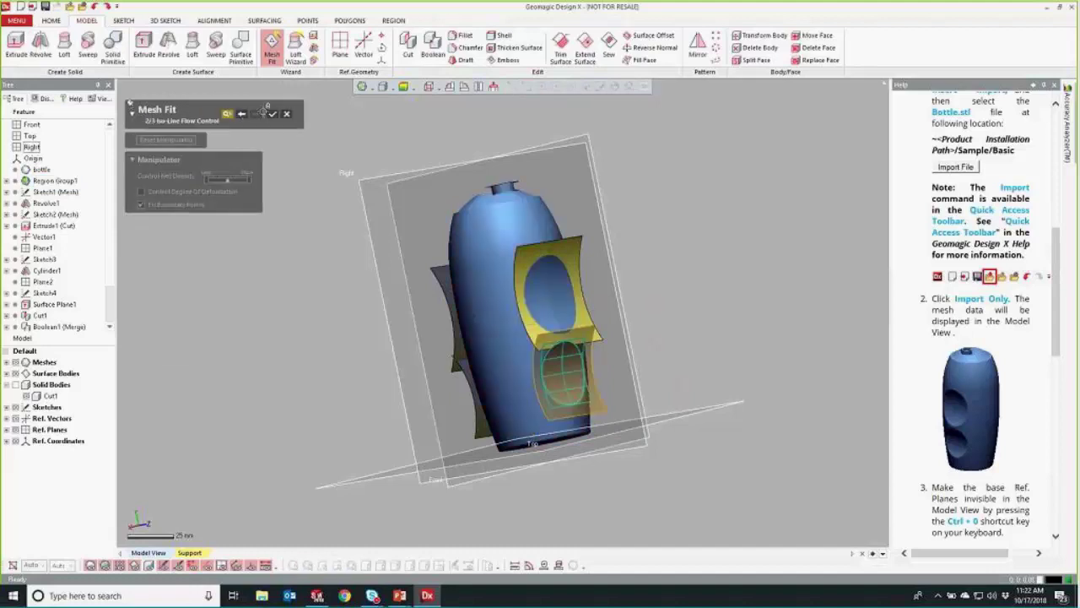
click(272, 113)
right_drag(458, 313, 590, 311)
Step: Show the bottle solid, start a Cut, and clear the wrongly picked tool surfaces
click(16, 362)
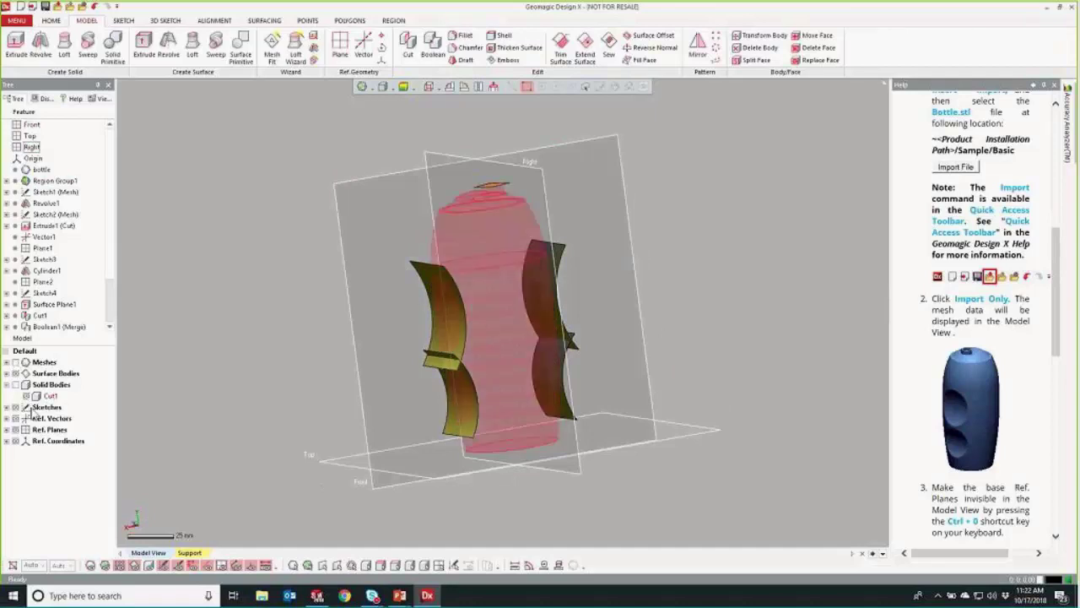
click(15, 383)
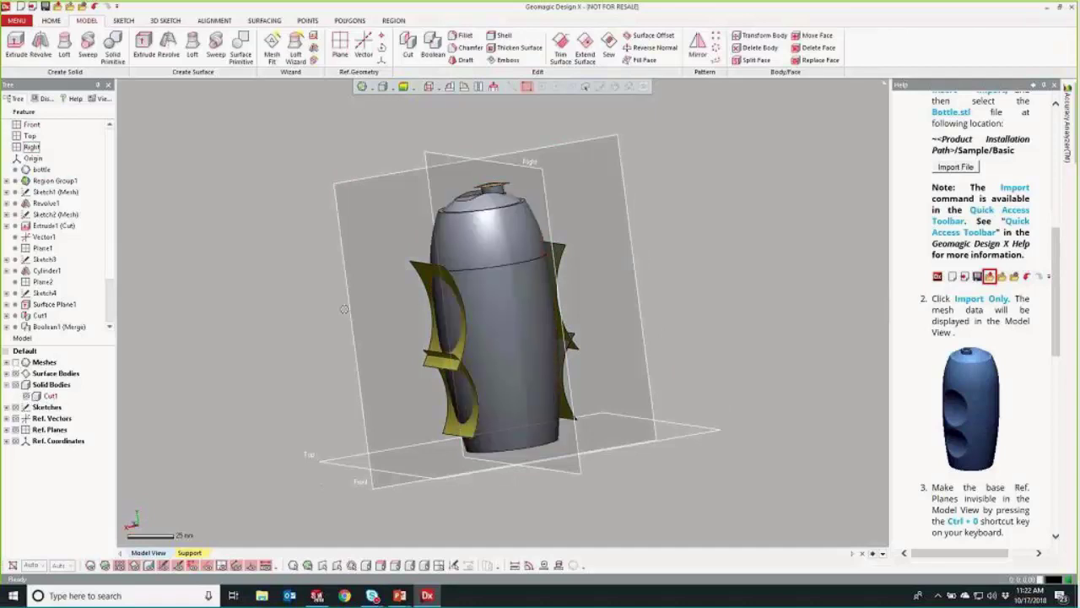
right_drag(344, 309, 198, 258)
right_drag(217, 205, 253, 168)
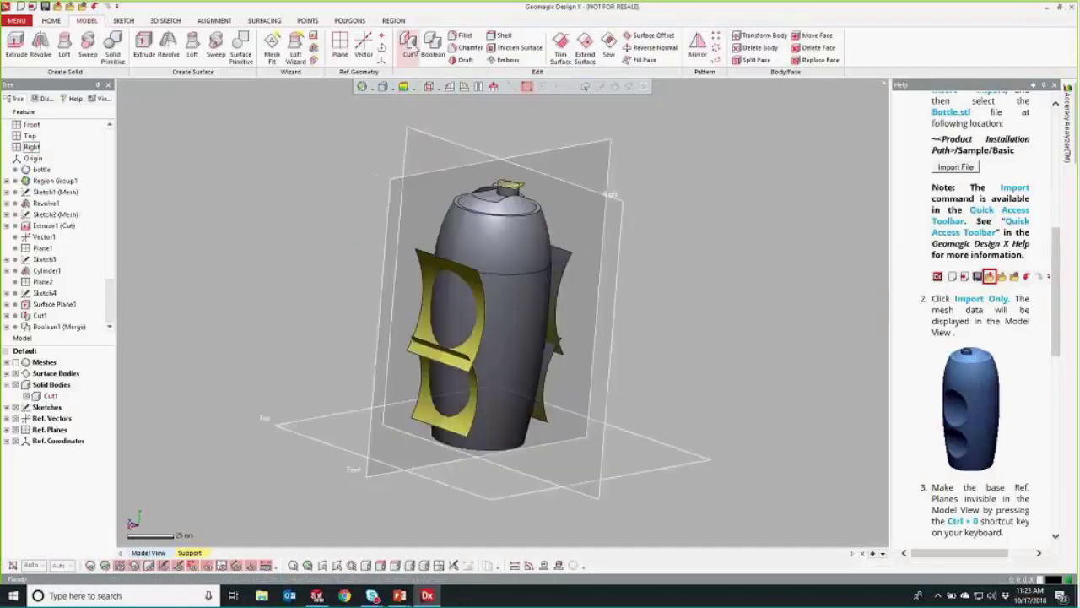
click(409, 47)
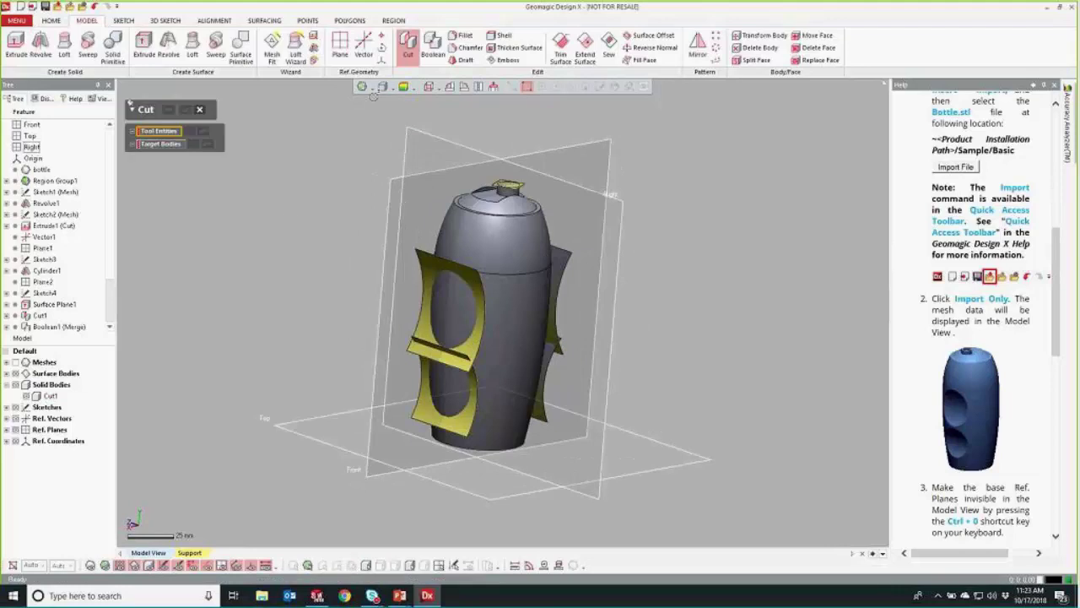
click(434, 275)
click(422, 388)
click(548, 412)
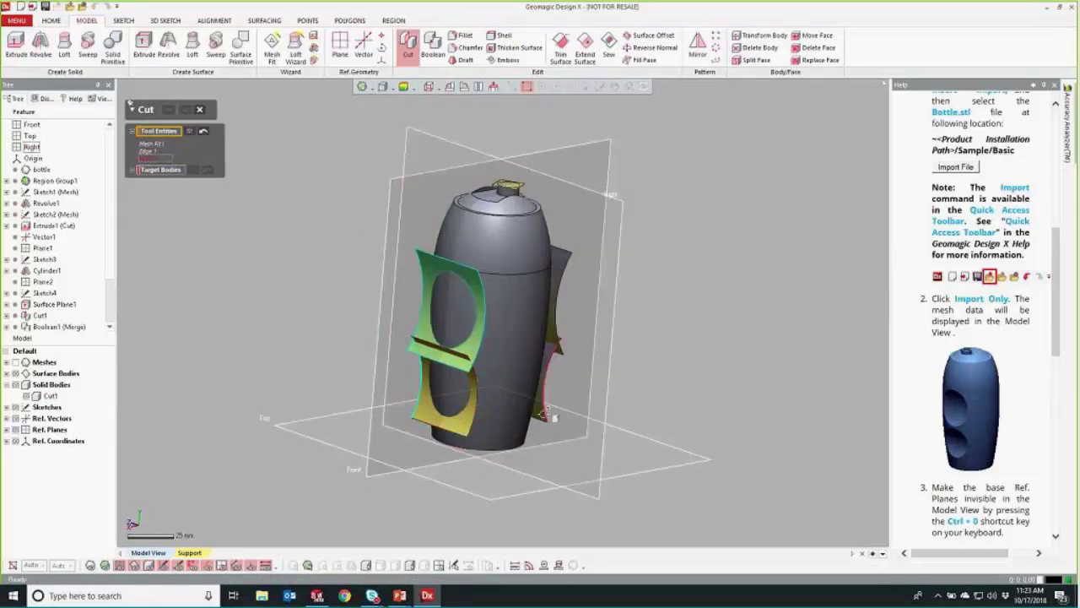
click(191, 132)
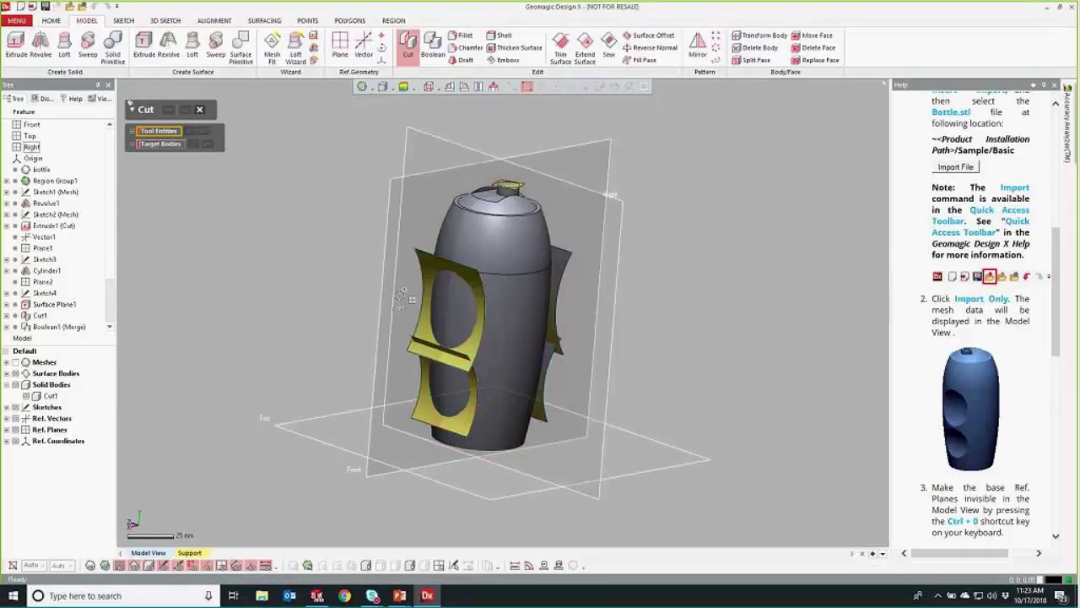
Step: Cut the bottle solid using the four Mesh Fit surfaces as tools, producing Cut2
click(434, 320)
click(429, 395)
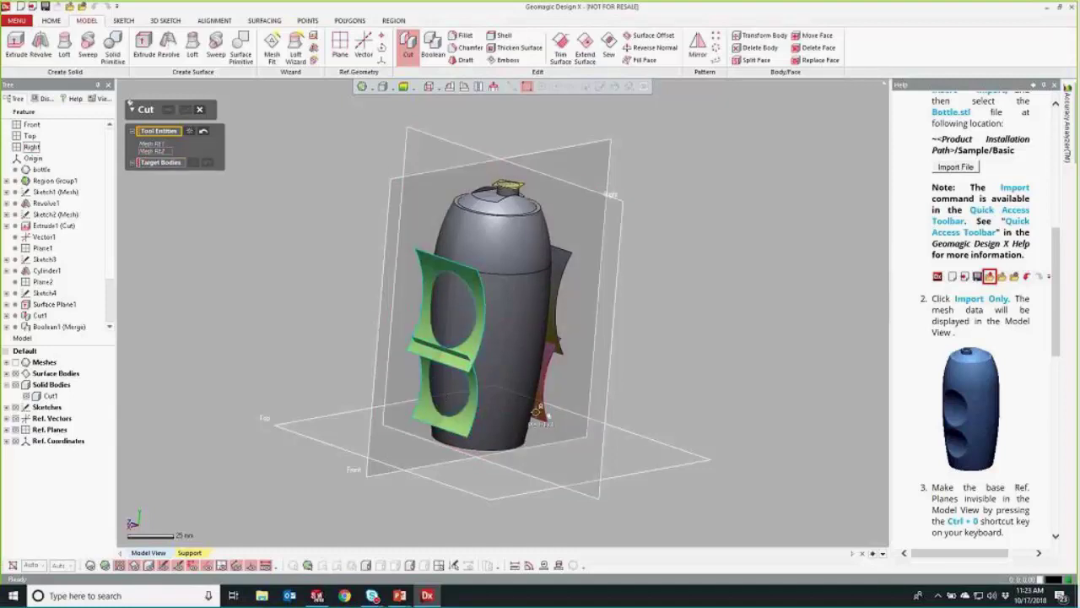
click(545, 412)
click(559, 283)
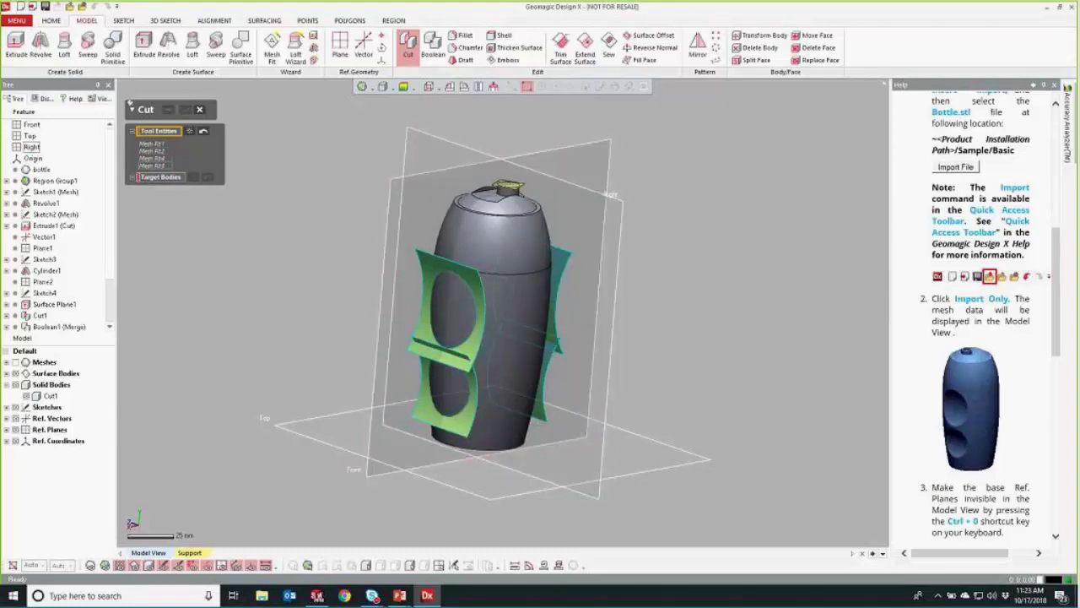
click(179, 177)
click(522, 250)
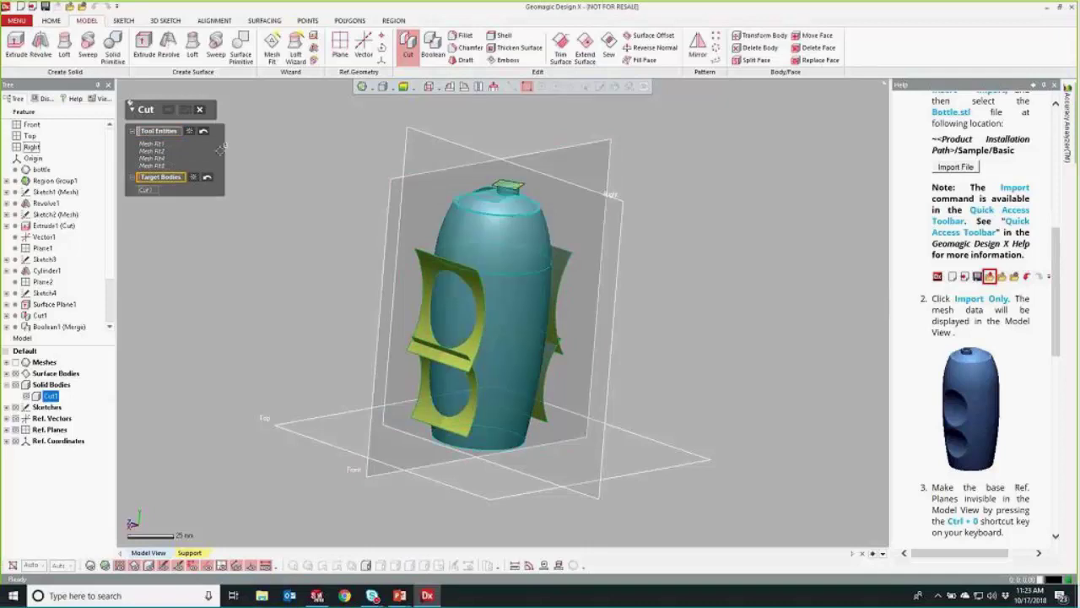
click(169, 111)
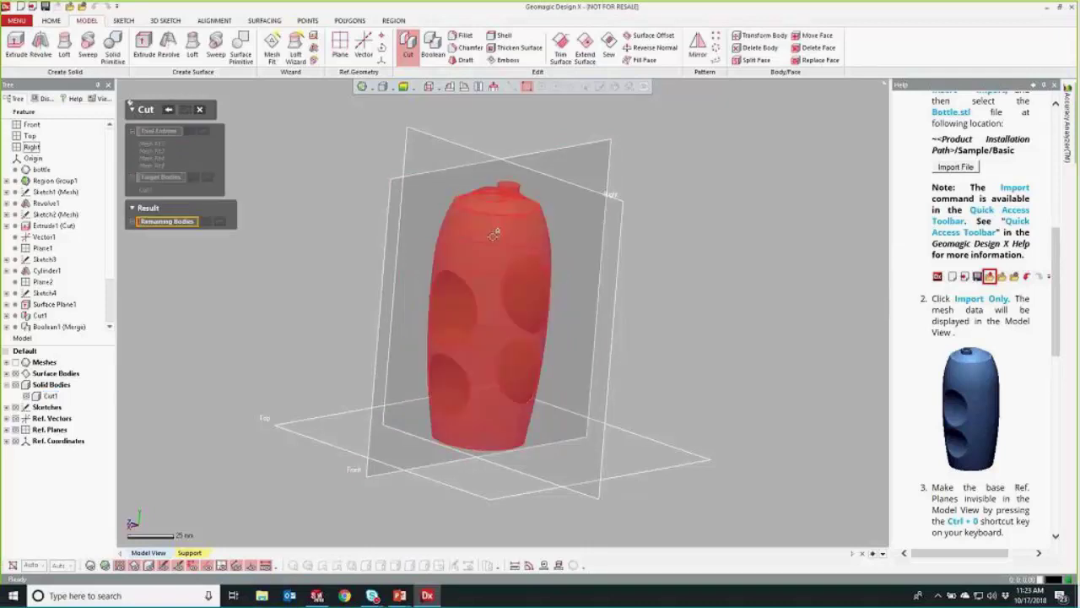
click(185, 110)
right_drag(253, 279, 304, 346)
Step: Turn and zoom so the side holes face the viewer, then start a Constant Fillet
key(ctrl+1)
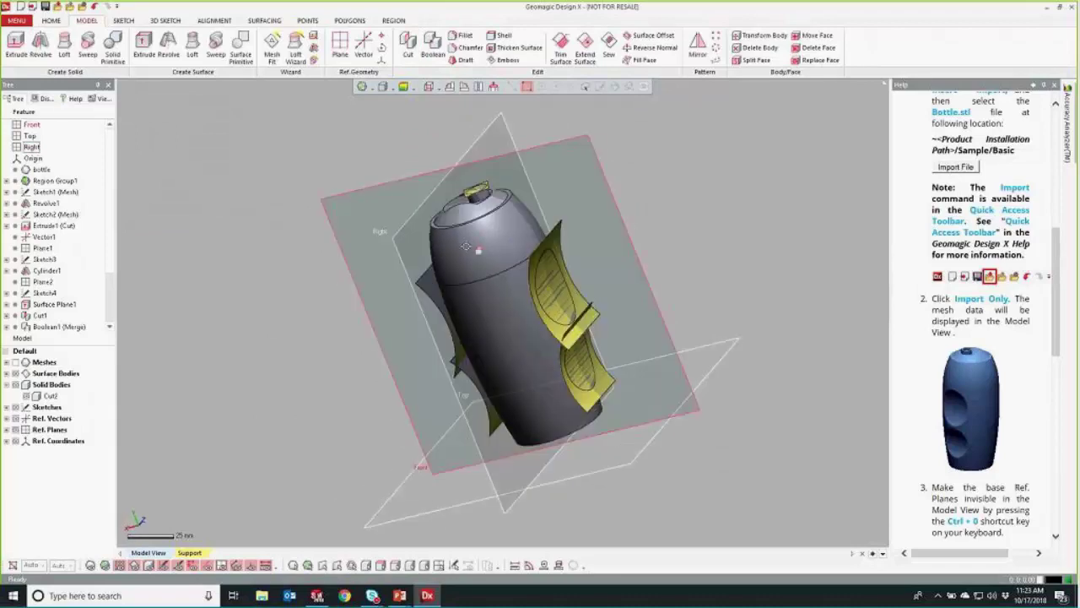
right_drag(517, 183, 374, 410)
scroll(374, 410, up, 6)
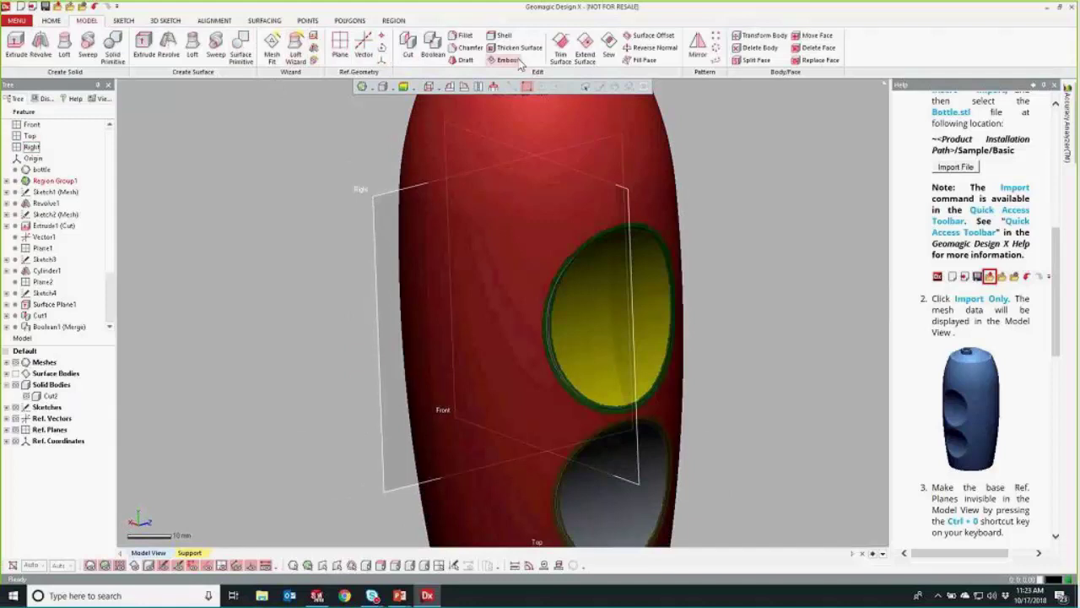
click(462, 35)
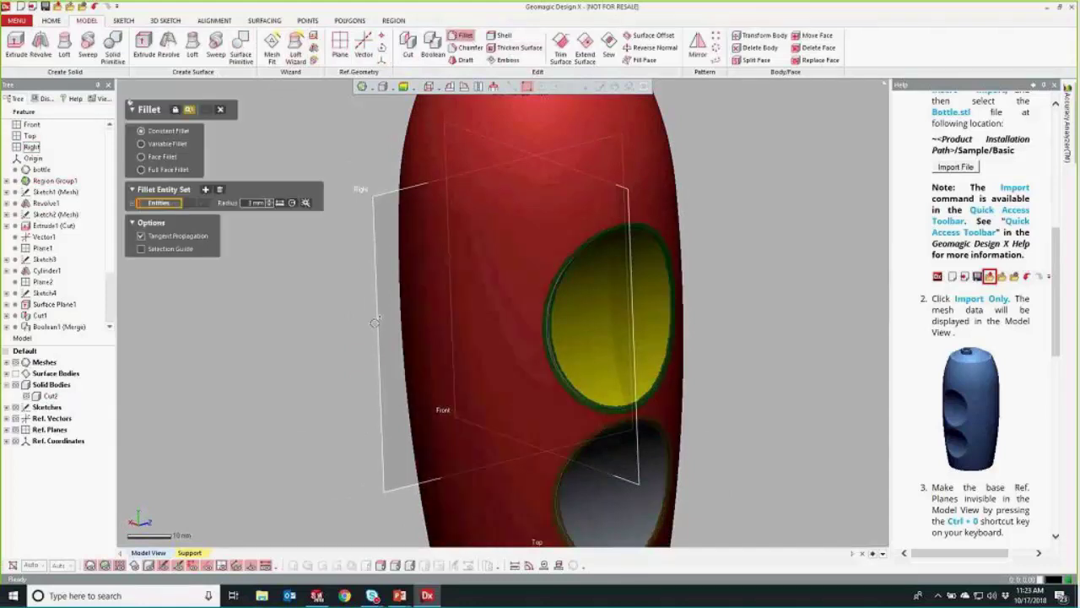
Step: Select the upper and lower hole rims, estimate radius from mesh, and set 3.5 mm
click(644, 233)
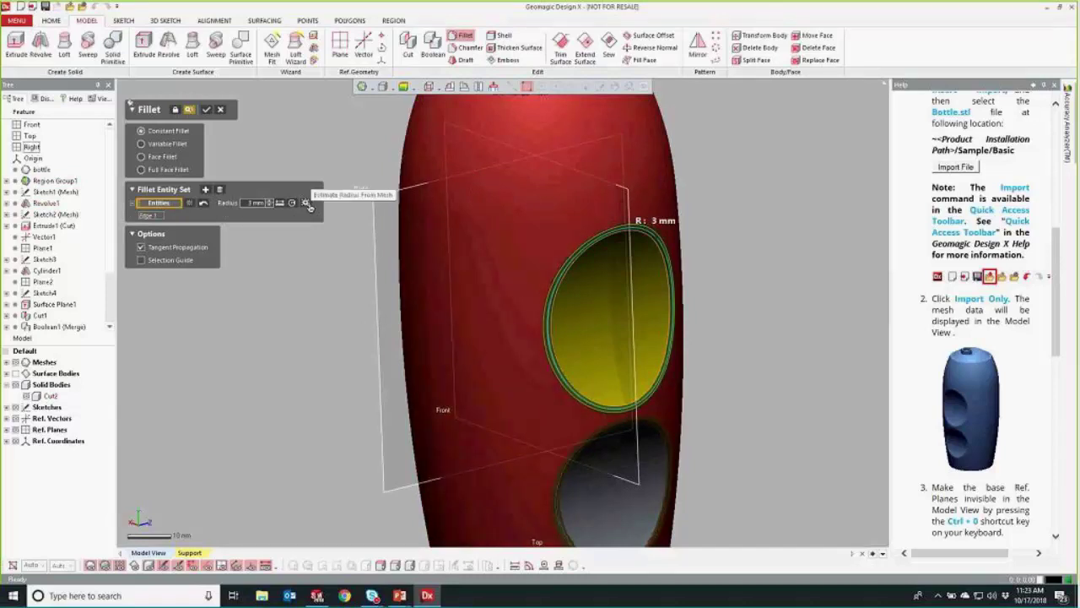
click(306, 204)
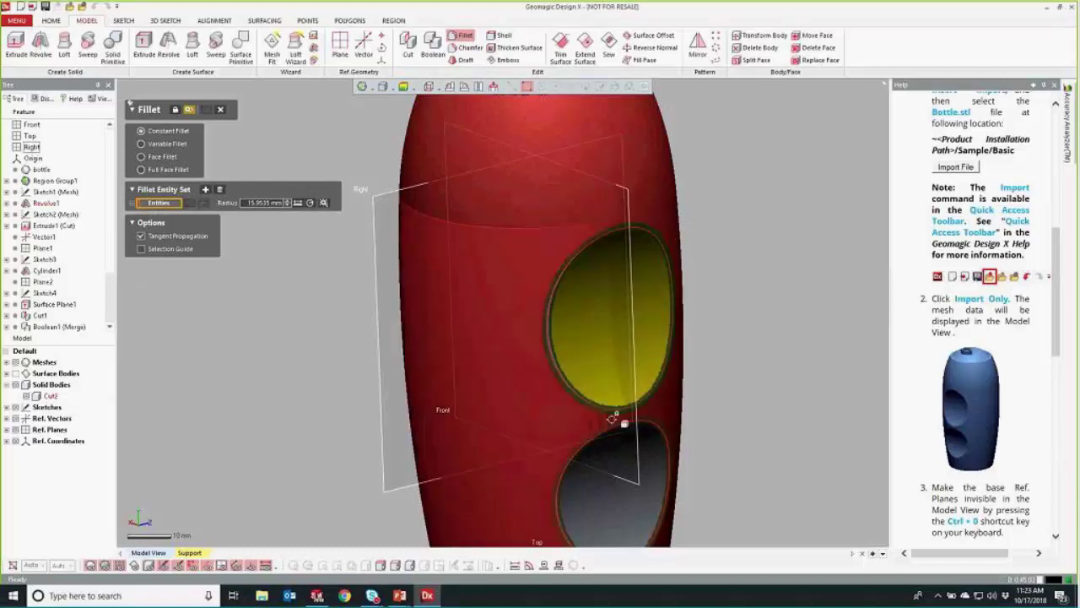
click(577, 431)
click(577, 430)
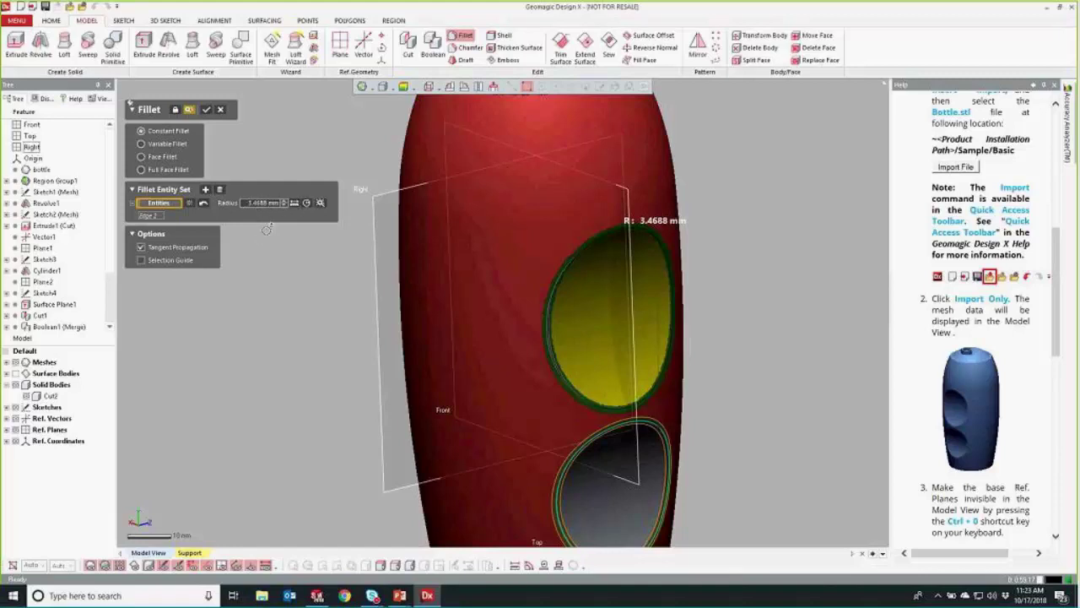
click(268, 203)
text(1.5)
key(Return)
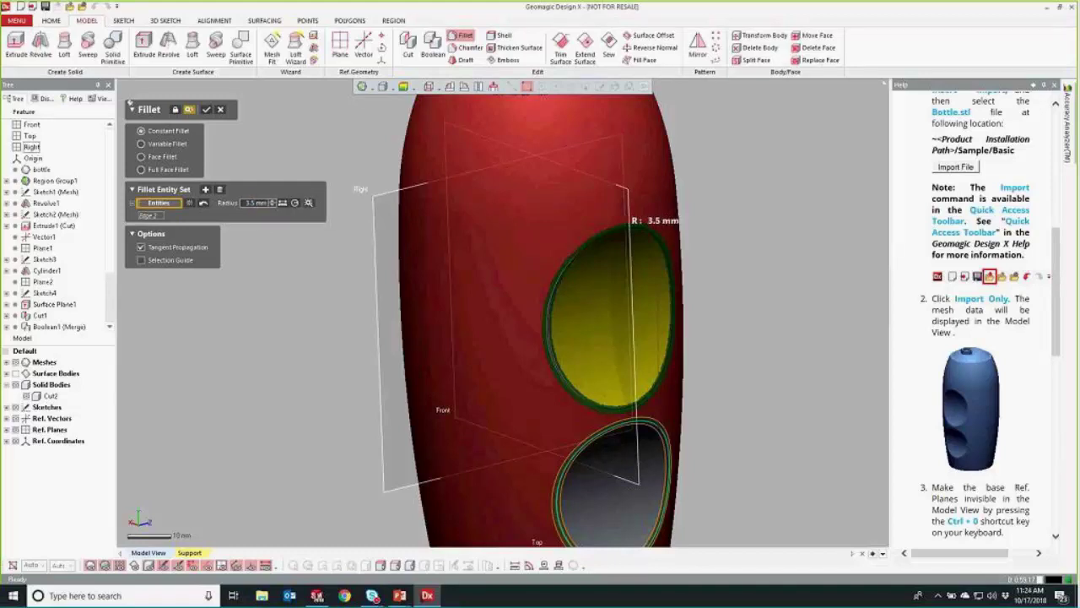
Step: Add the two hole rims on the other side and apply the fillet
right_drag(272, 253, 405, 253)
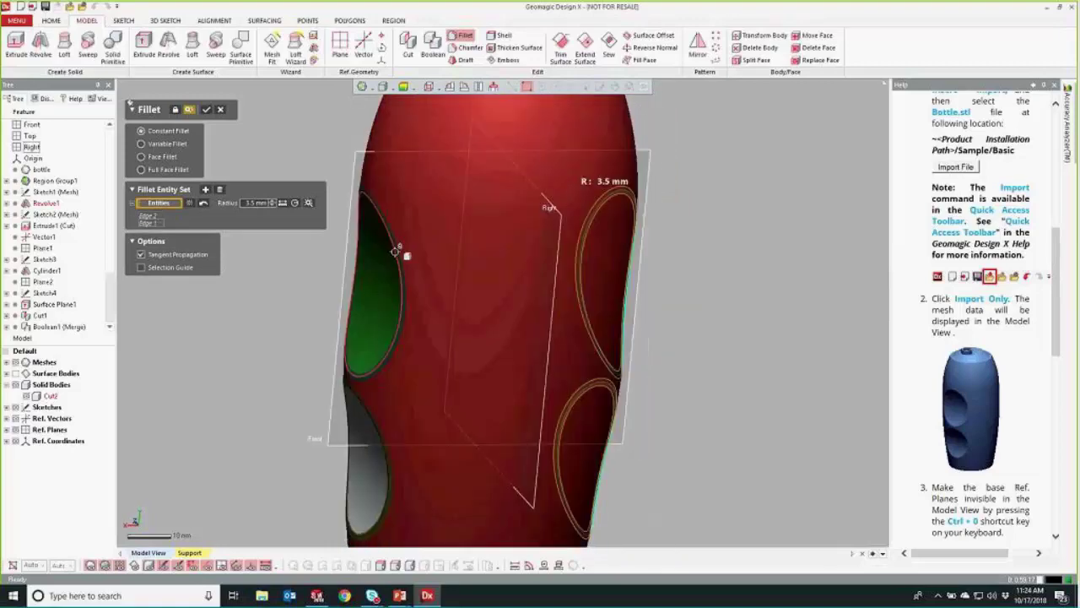
click(385, 379)
click(368, 408)
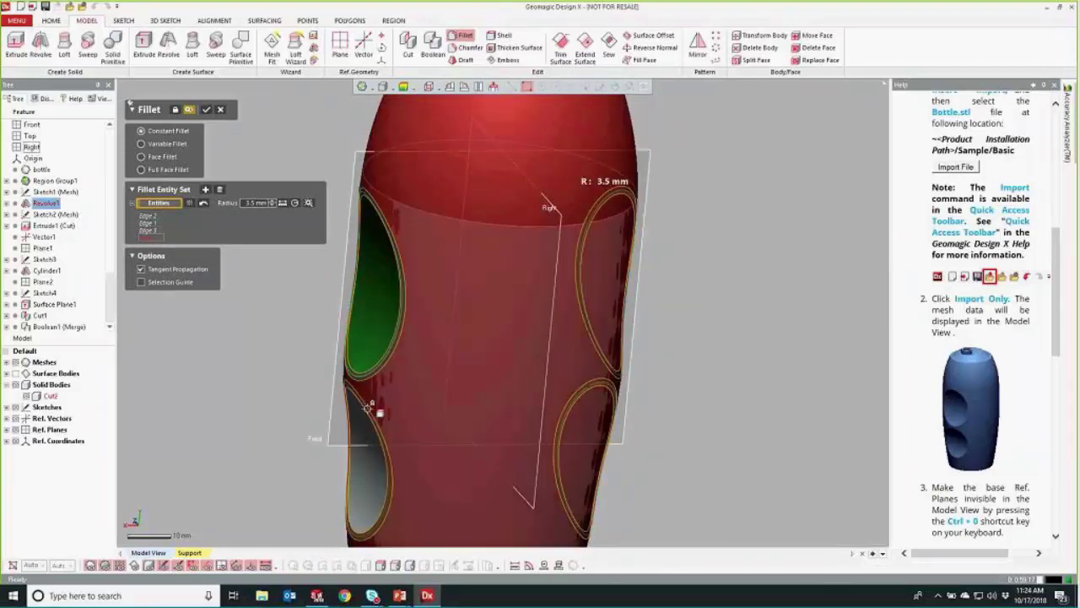
click(377, 415)
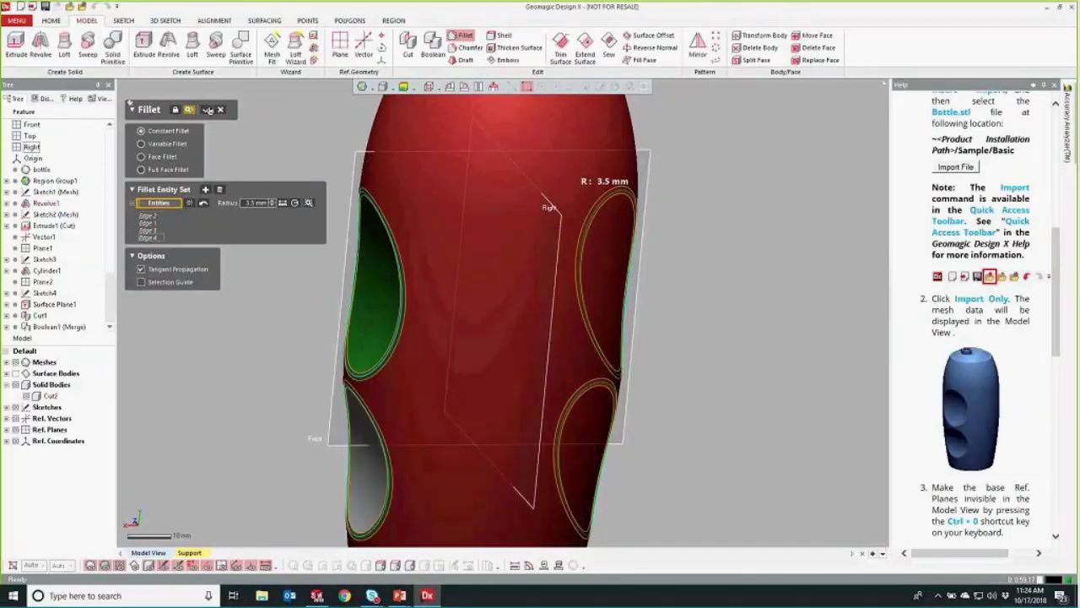
click(208, 110)
right_drag(470, 357, 489, 465)
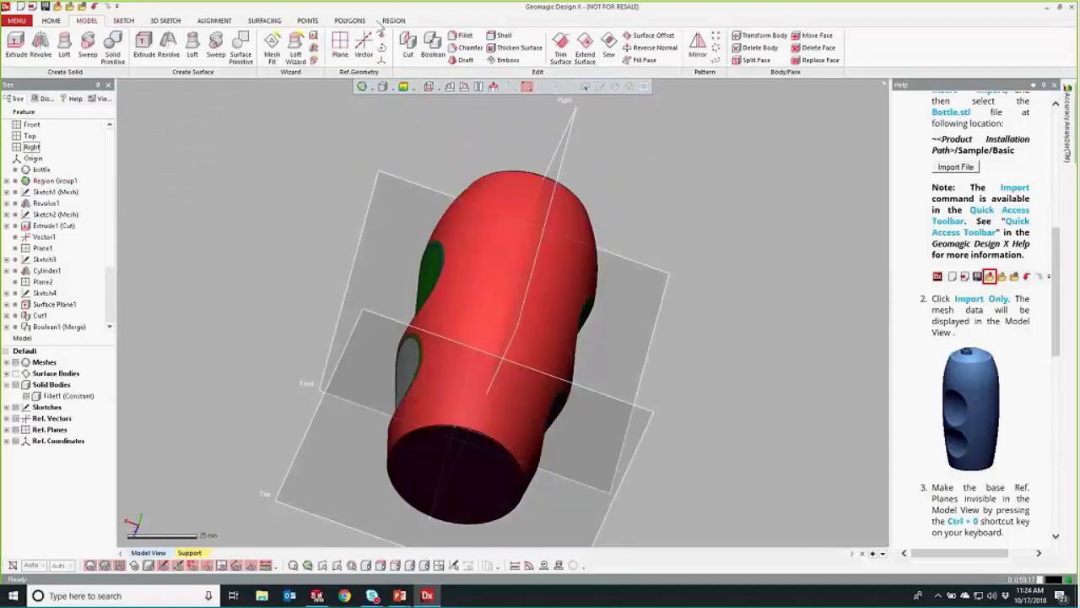
Step: Fillet the bottle's bottom rim edge with a 0.625 mm radius
click(461, 35)
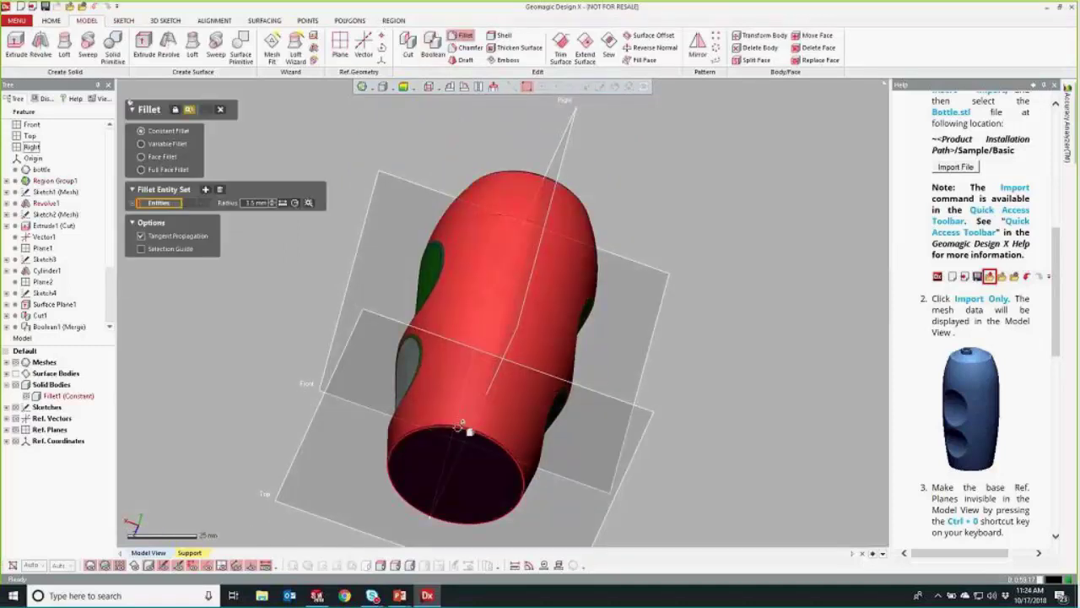
click(463, 426)
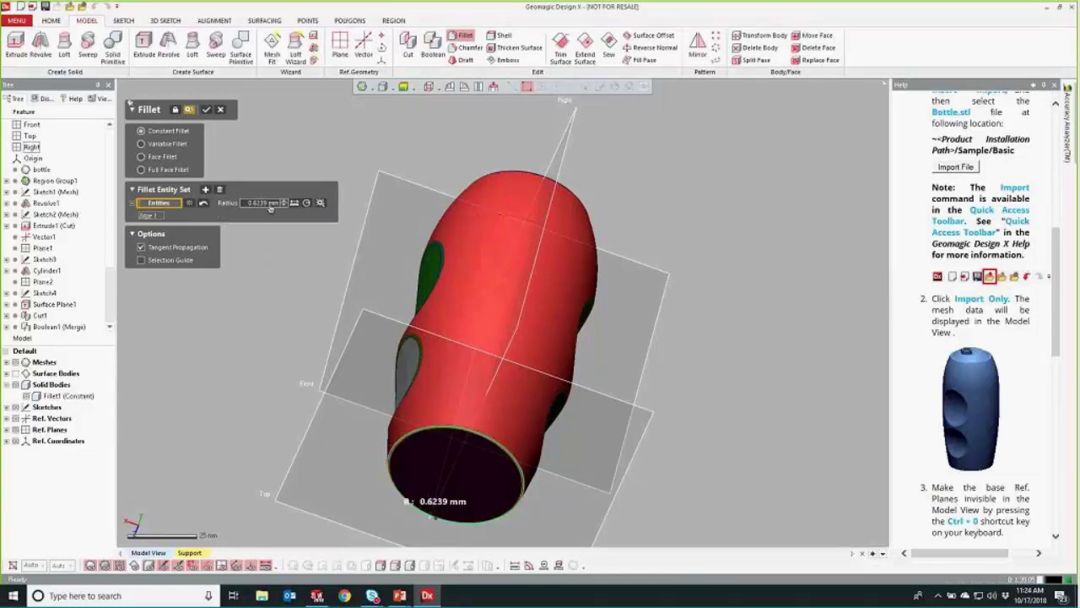
double_click(268, 203)
text(.625)
key(Return)
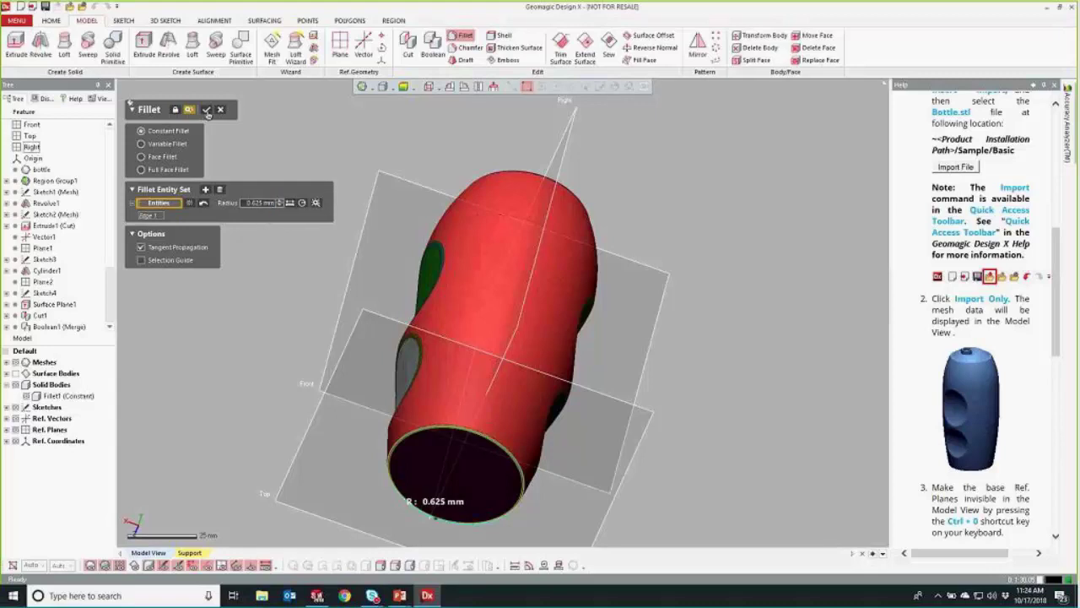
click(206, 109)
right_drag(355, 236, 492, 221)
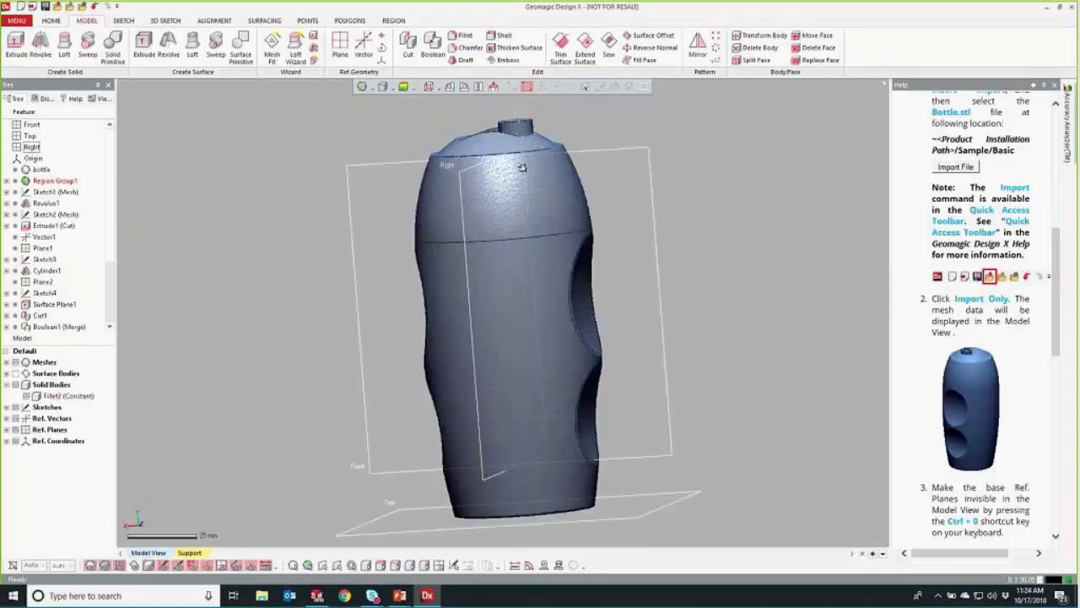
right_drag(505, 243, 489, 283)
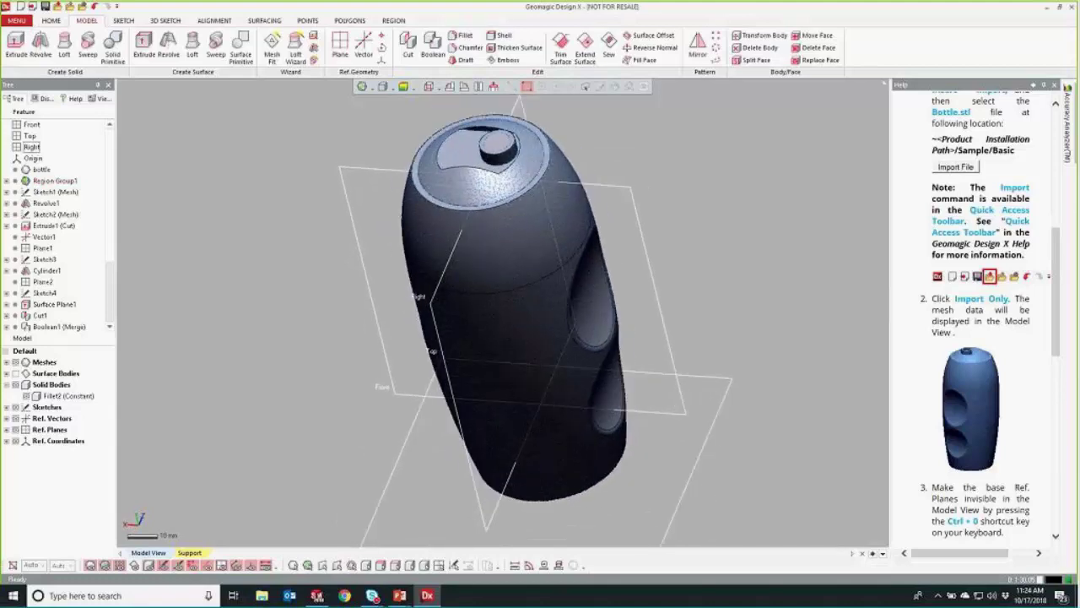
key(ctrl+4)
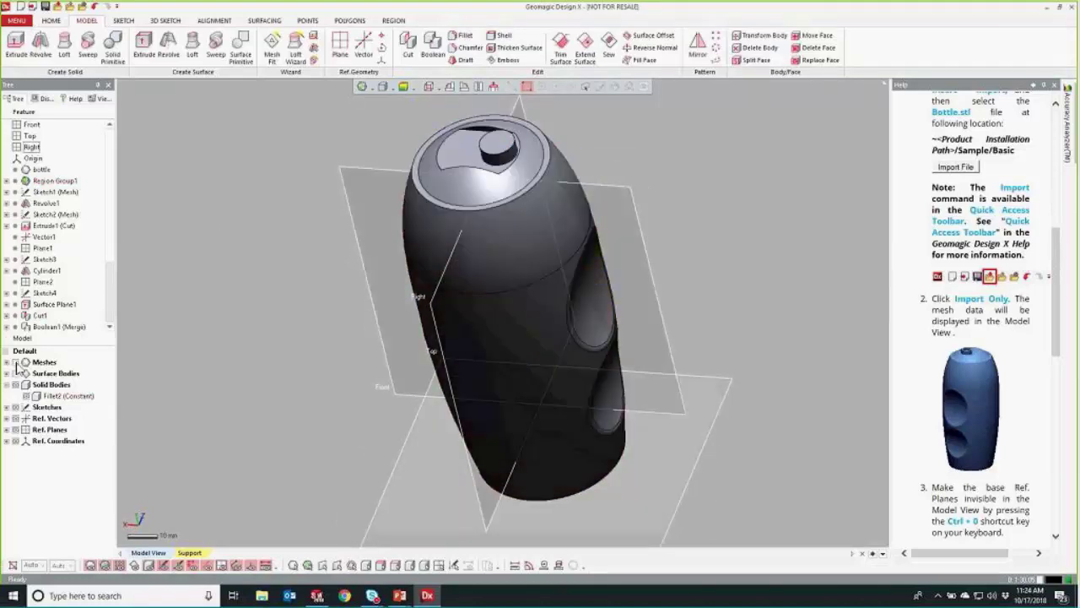
click(105, 564)
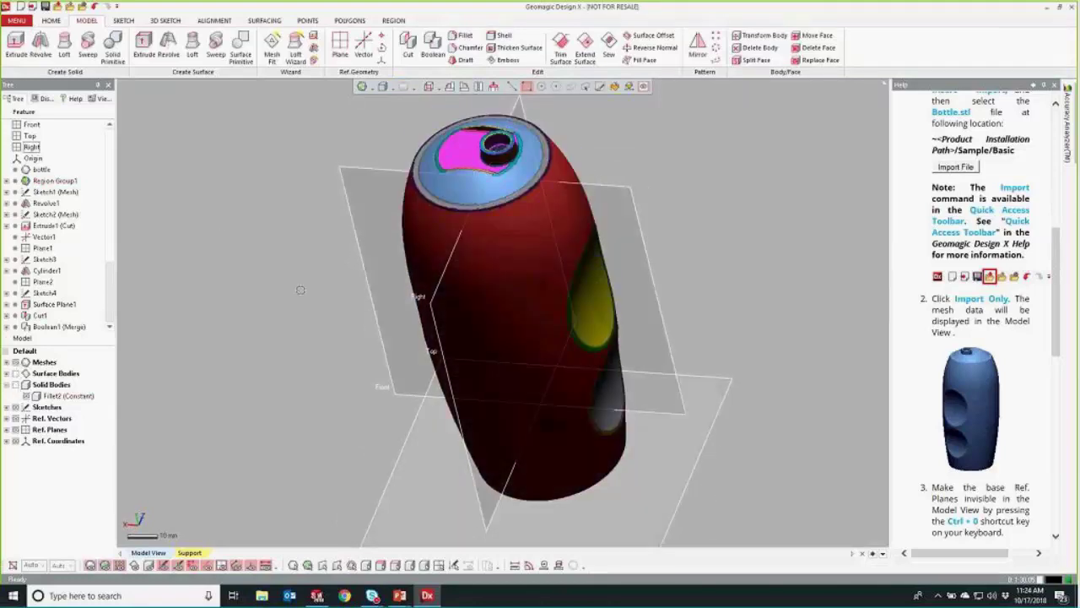
scroll(502, 130, up, 5)
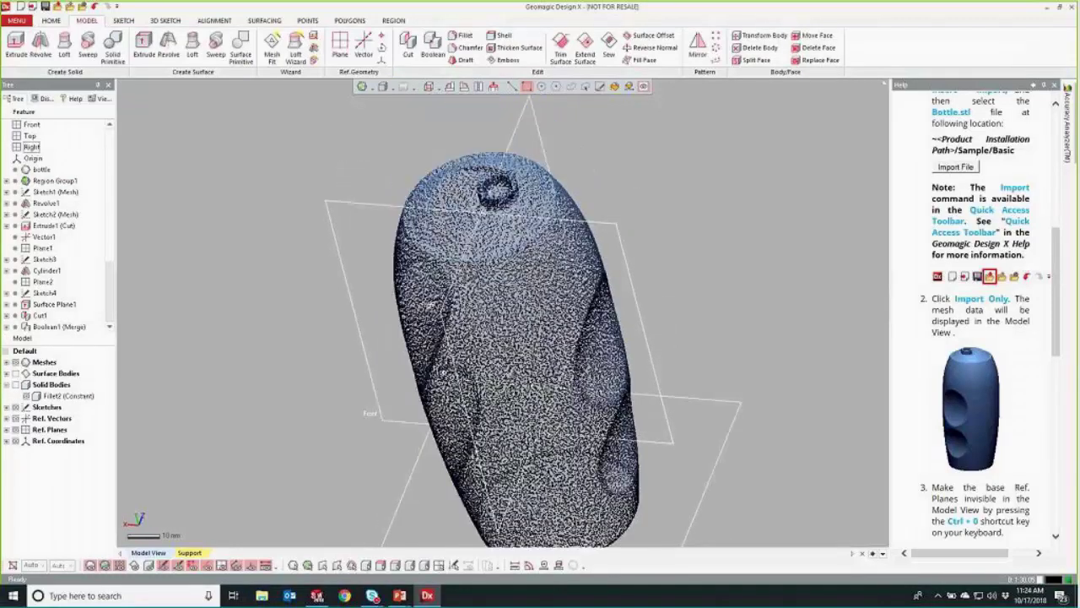
scroll(506, 144, down, 5)
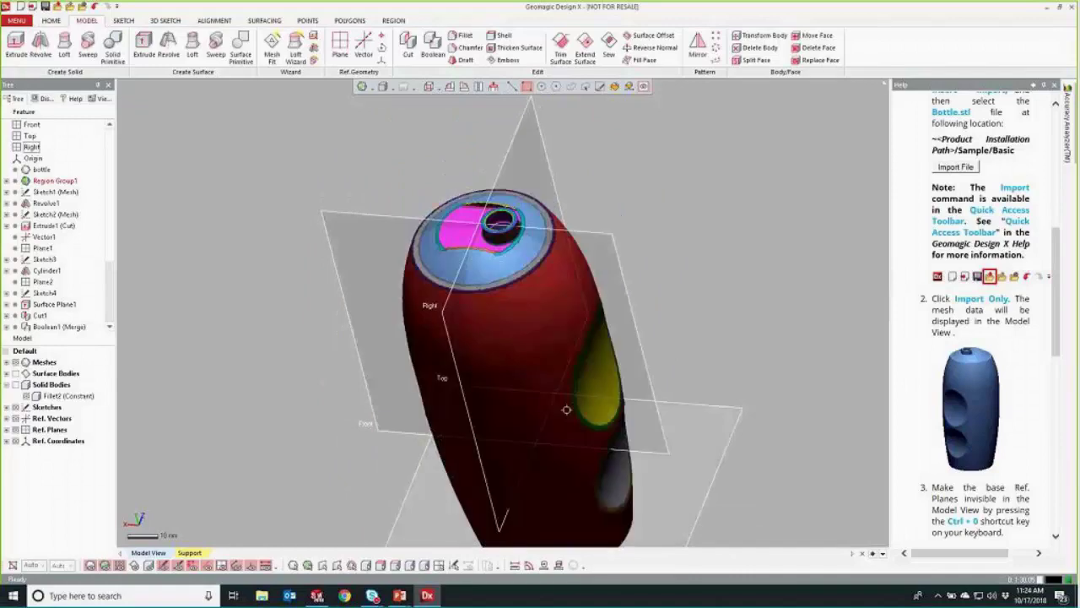
right_drag(545, 380, 494, 355)
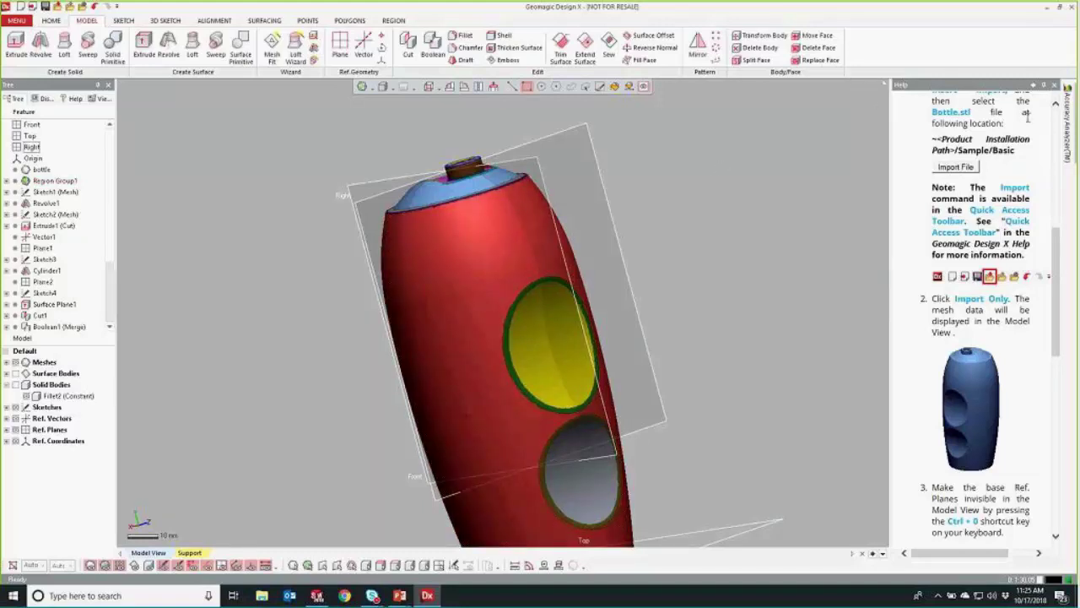
Step: Close the Help panel and colour the bottle solid by Deviation for Body in Accuracy Analyzer
click(1067, 118)
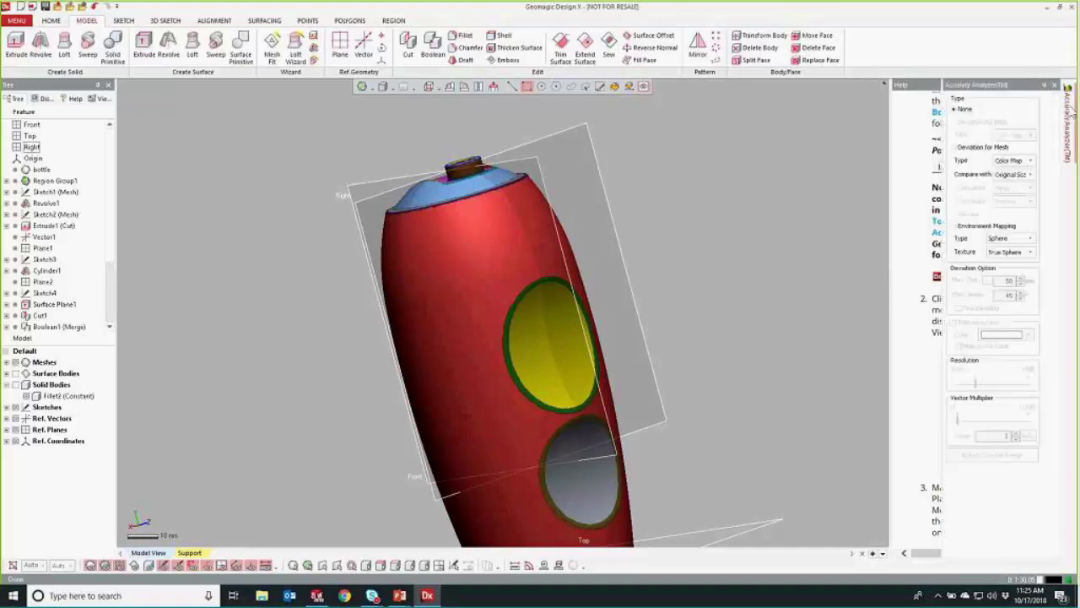
click(954, 147)
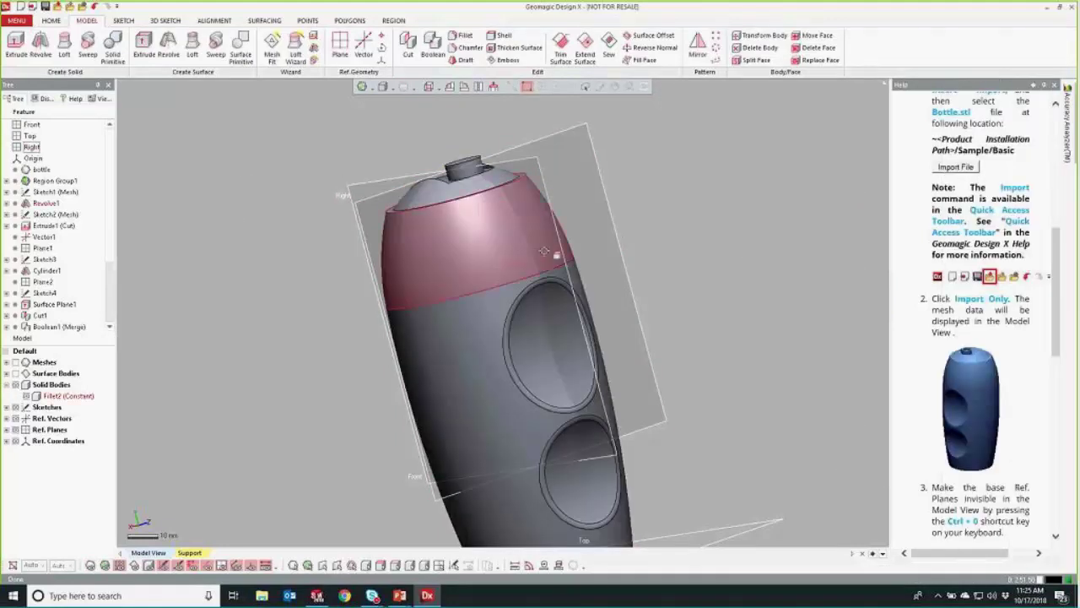
click(1053, 86)
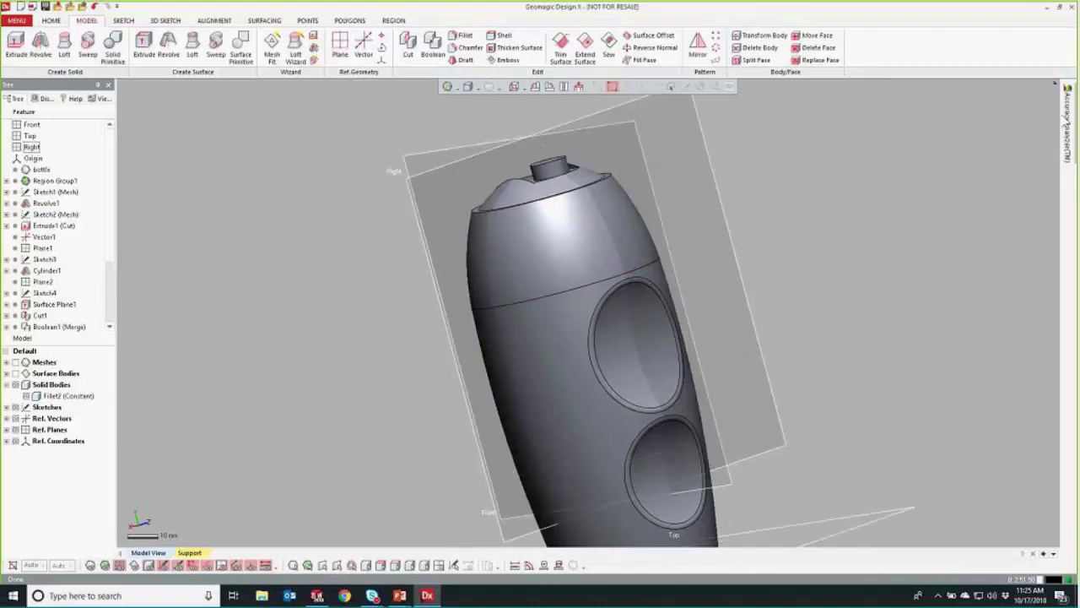
mouse_move(1068, 122)
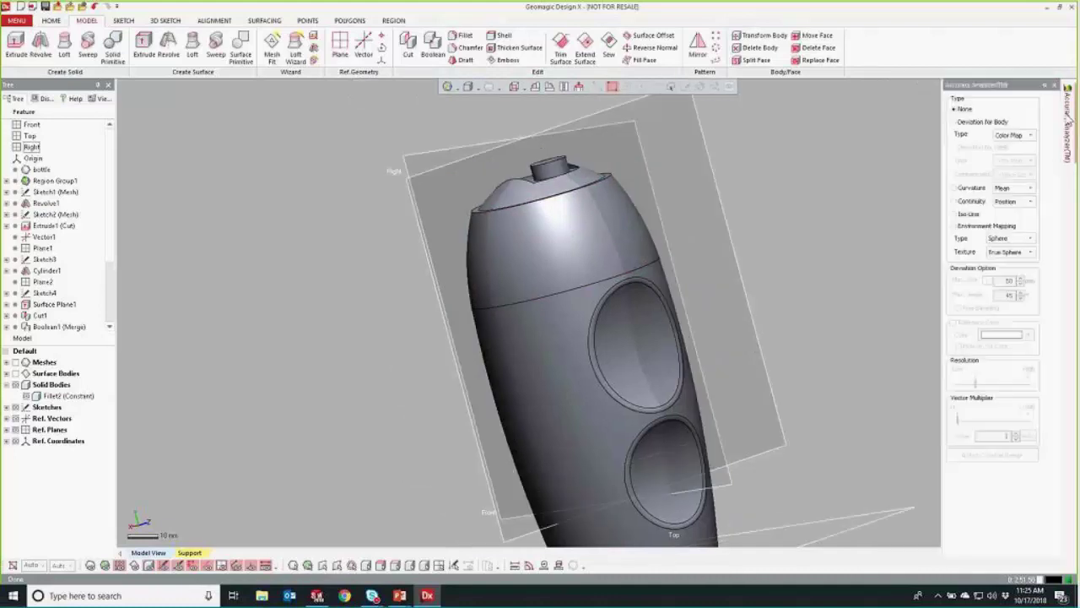
click(955, 123)
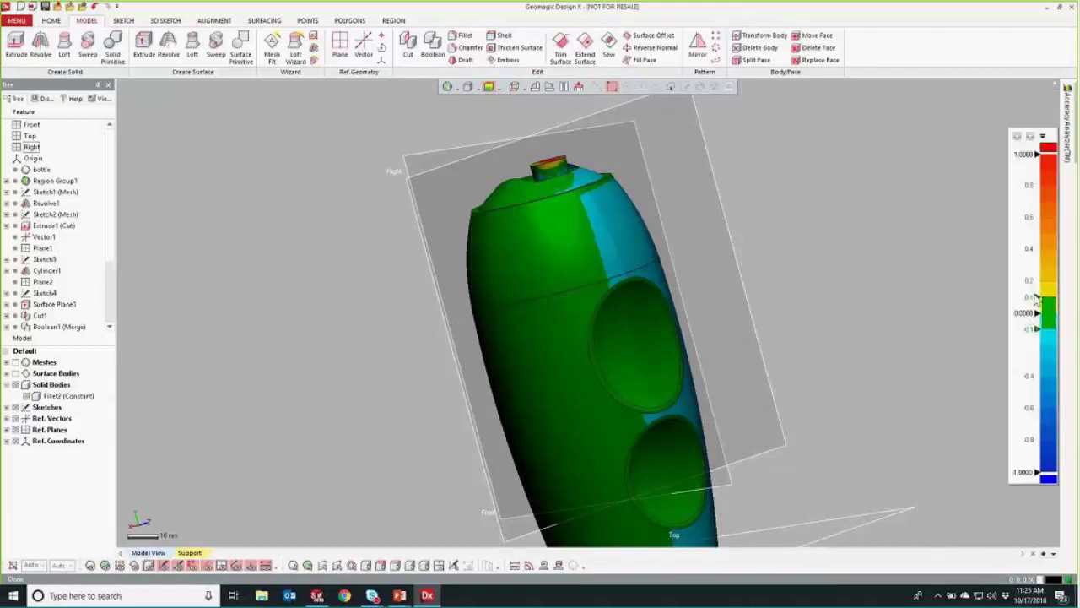
Step: Change the colour bar's 0.1 tolerance value to 0, then orbit the bottle onto its side
double_click(1035, 298)
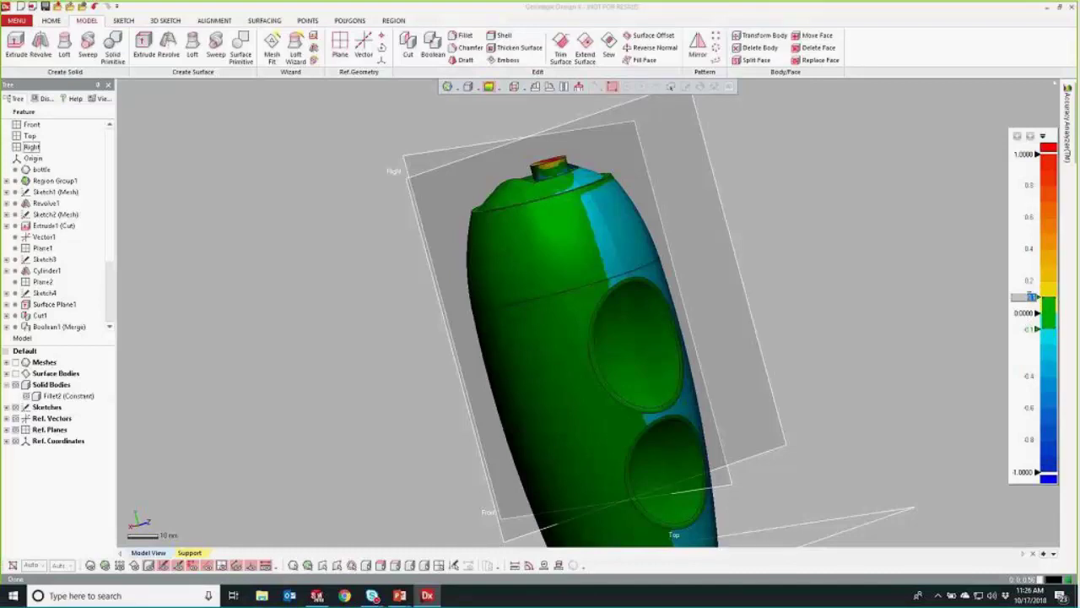
text(003)
key(Return)
key(ctrl+1)
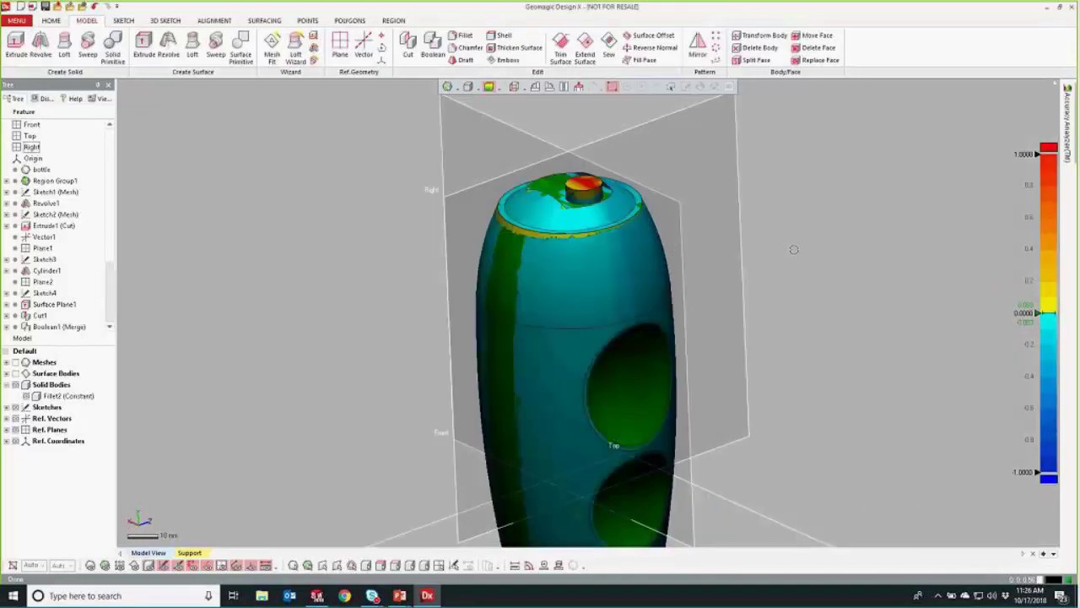
right_drag(793, 248, 801, 304)
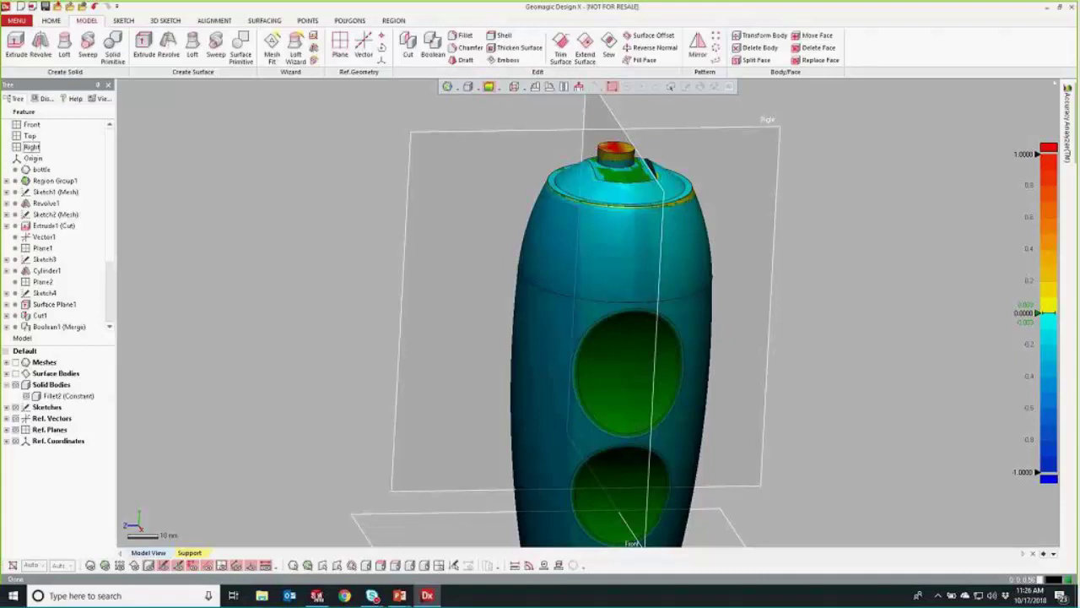
mouse_move(831, 375)
right_down()
mouse_move(817, 329)
mouse_move(838, 262)
mouse_move(788, 239)
mouse_move(754, 308)
mouse_move(819, 254)
mouse_move(746, 270)
mouse_move(742, 291)
right_up()
scroll(660, 148, up, 2)
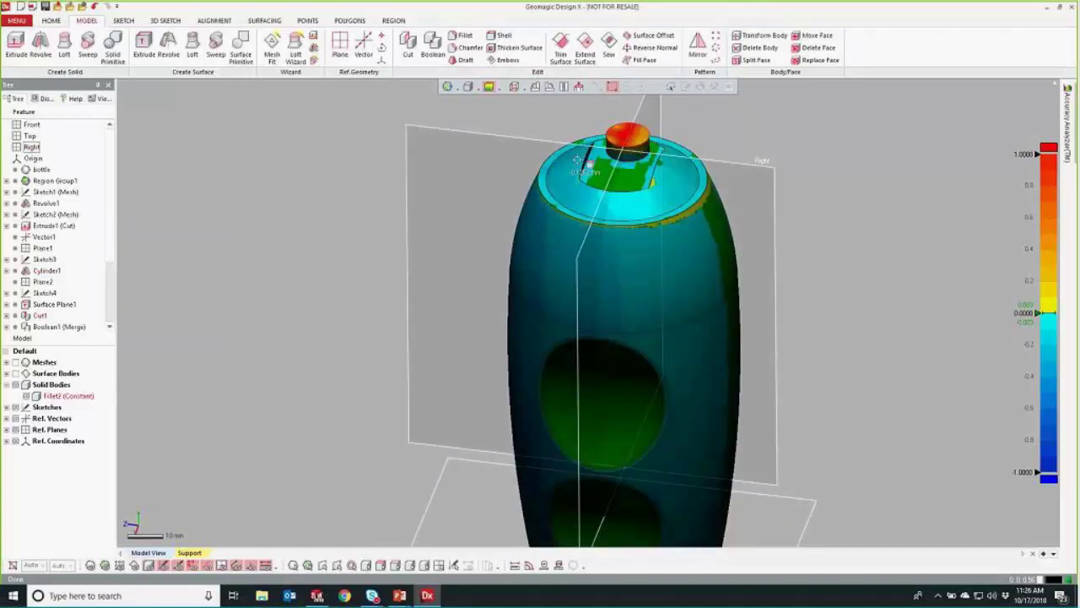
Step: Hide the bottle solid and show the scanned mesh, tilting to view the top
click(15, 385)
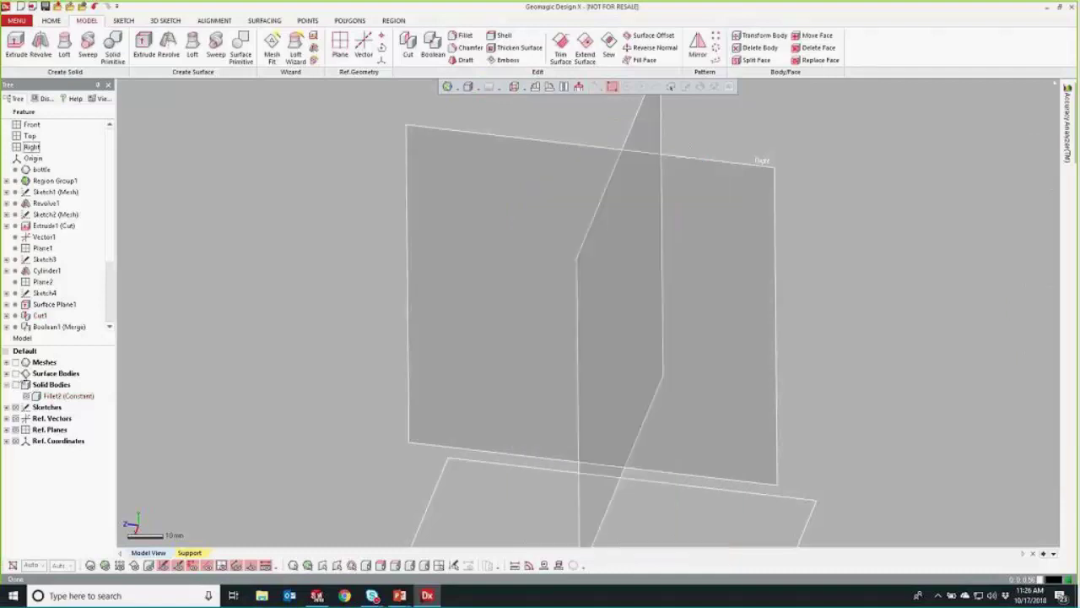
click(16, 362)
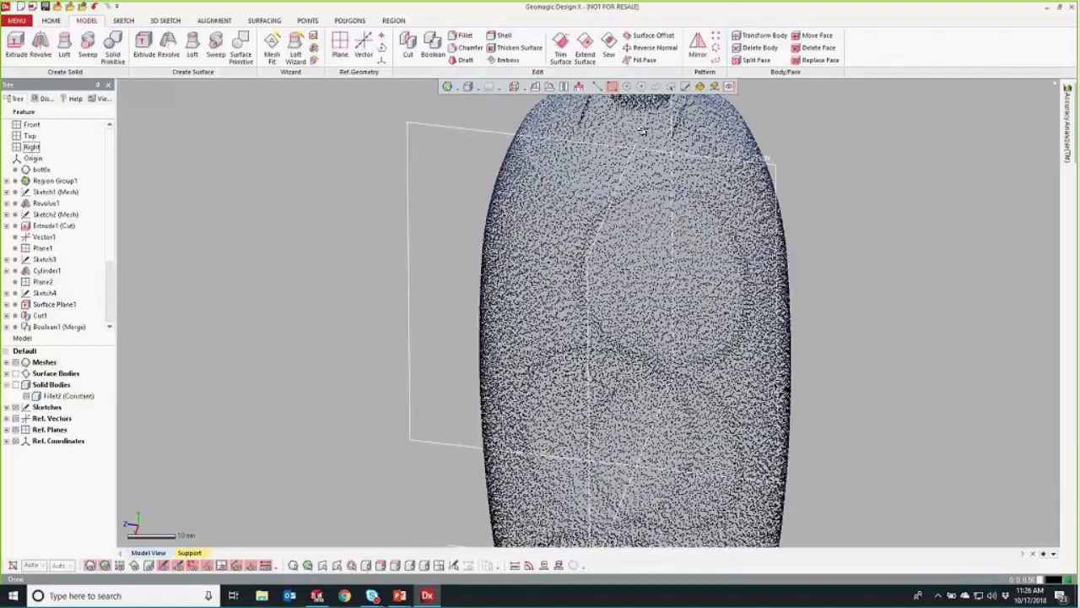
right_drag(643, 131, 629, 230)
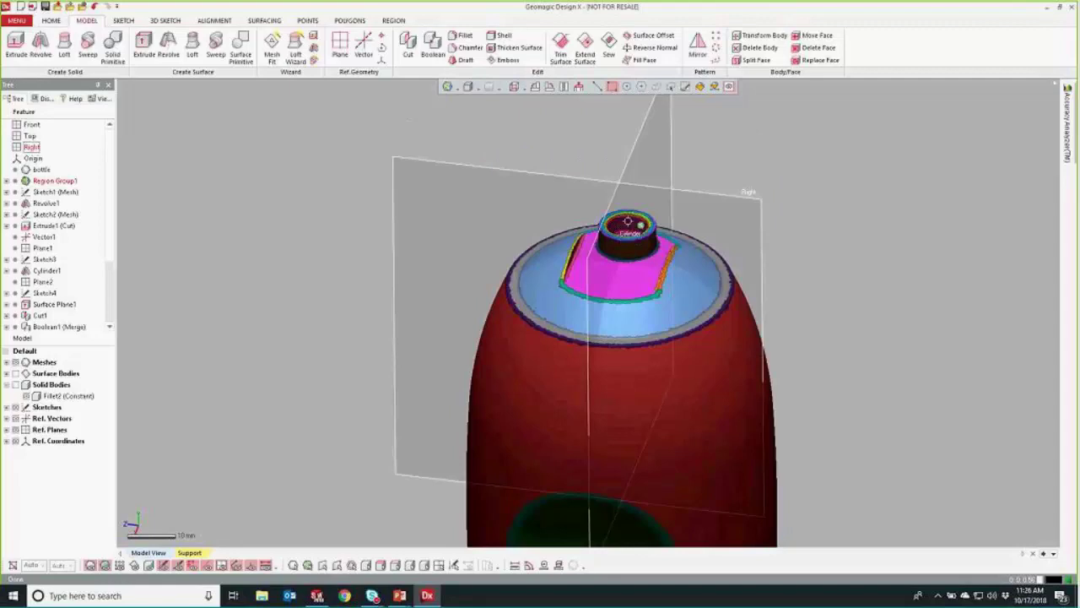
Step: Show the solid again instead of the mesh, coloured by Deviation for Body
click(17, 384)
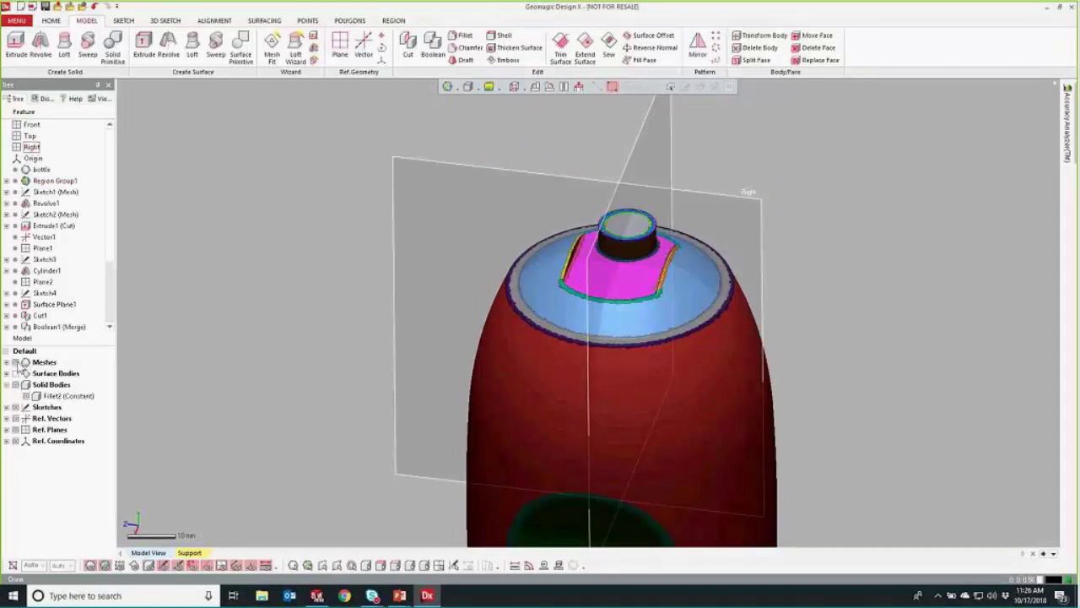
click(16, 362)
click(1065, 142)
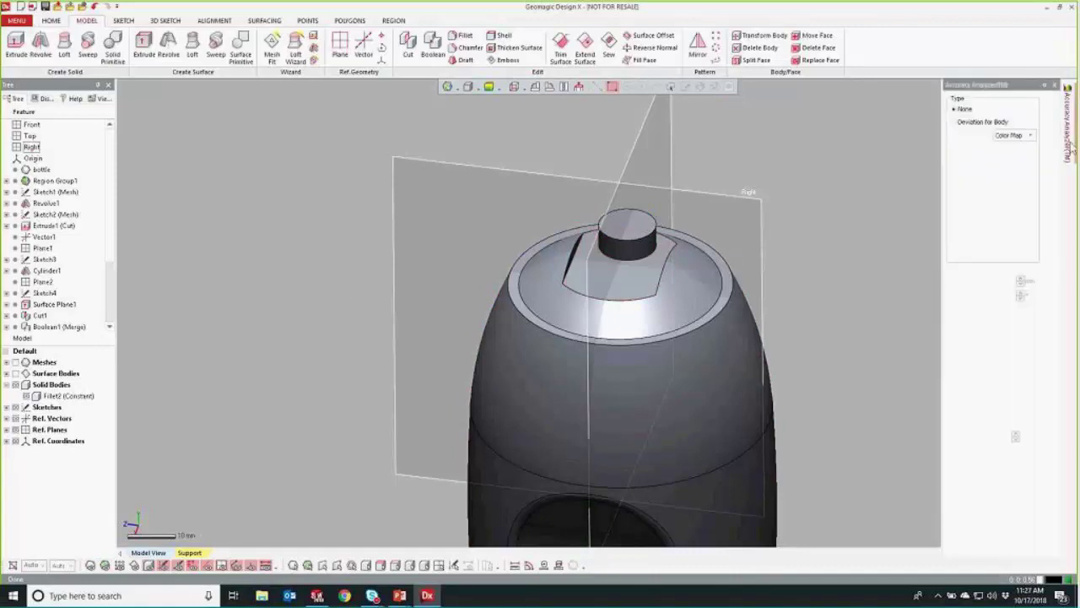
click(956, 124)
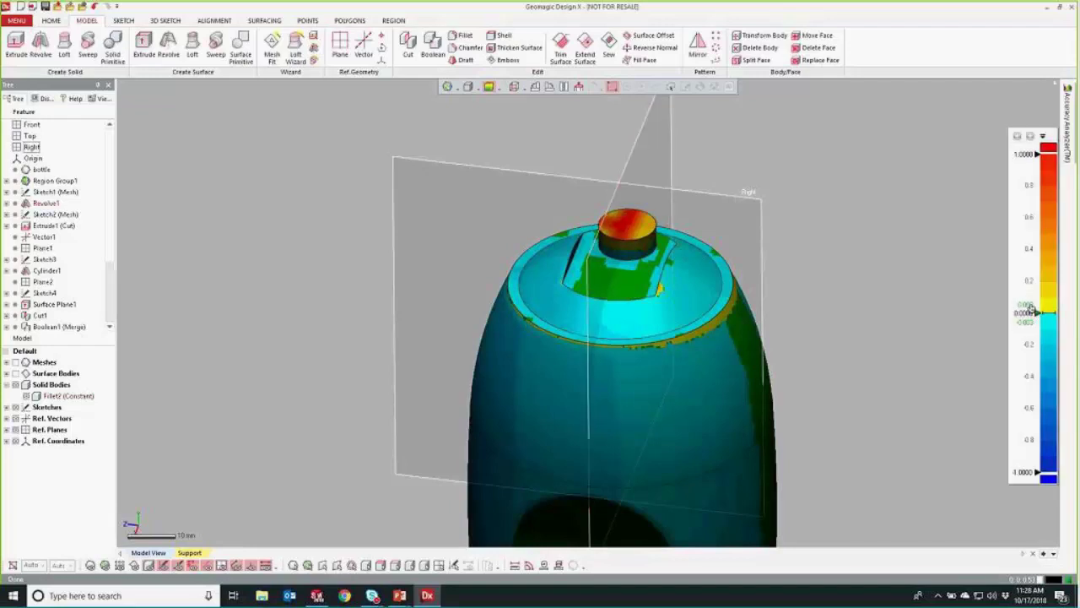
Step: Drag the colour bar's zero tolerance marker outward to widen the green band to about ±0.1
click(1030, 310)
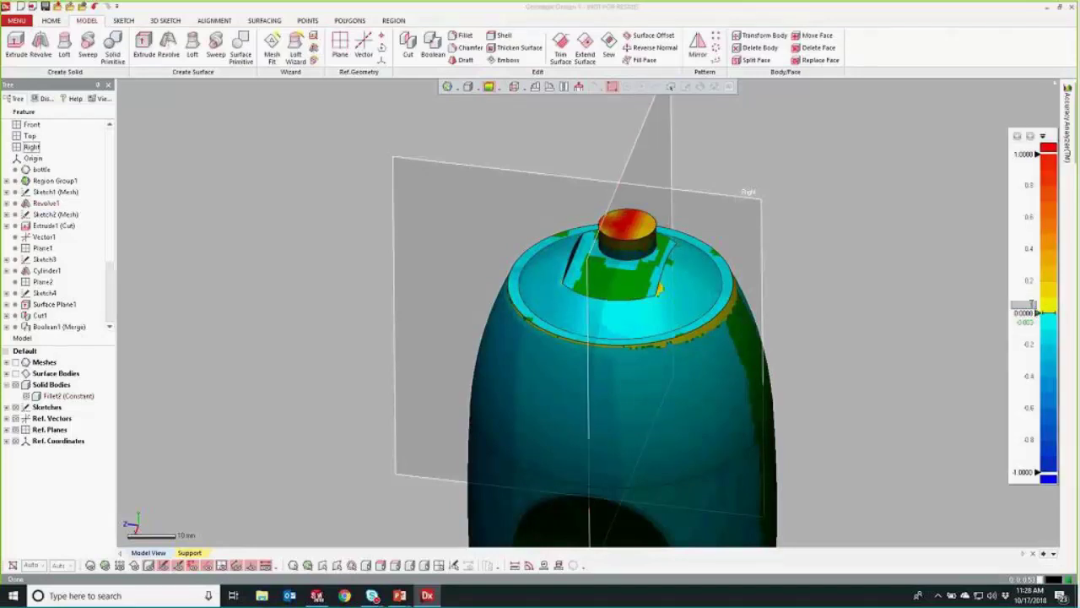
drag(1031, 305, 1035, 312)
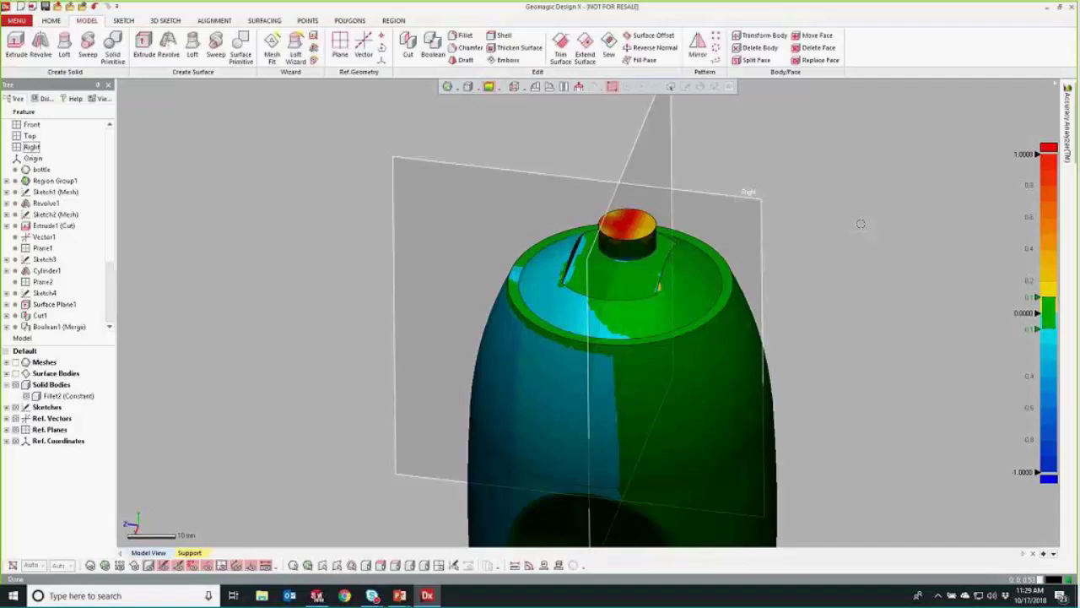
Step: Switch the ribbon to the POLYGONS tab
click(340, 22)
Step: Set the Accuracy Analyzer type to None to remove the colour map
click(489, 86)
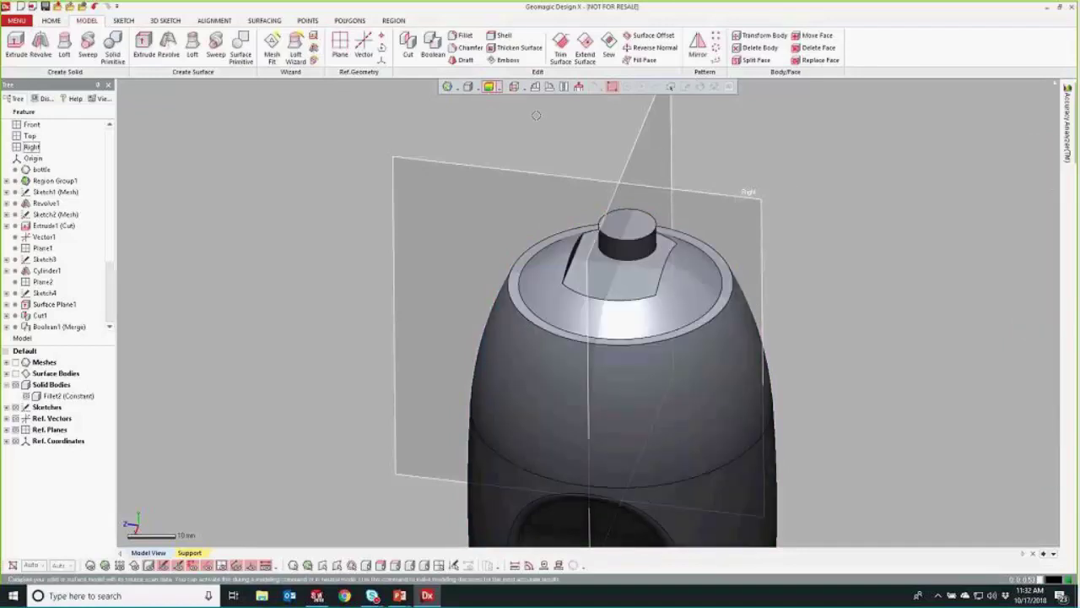